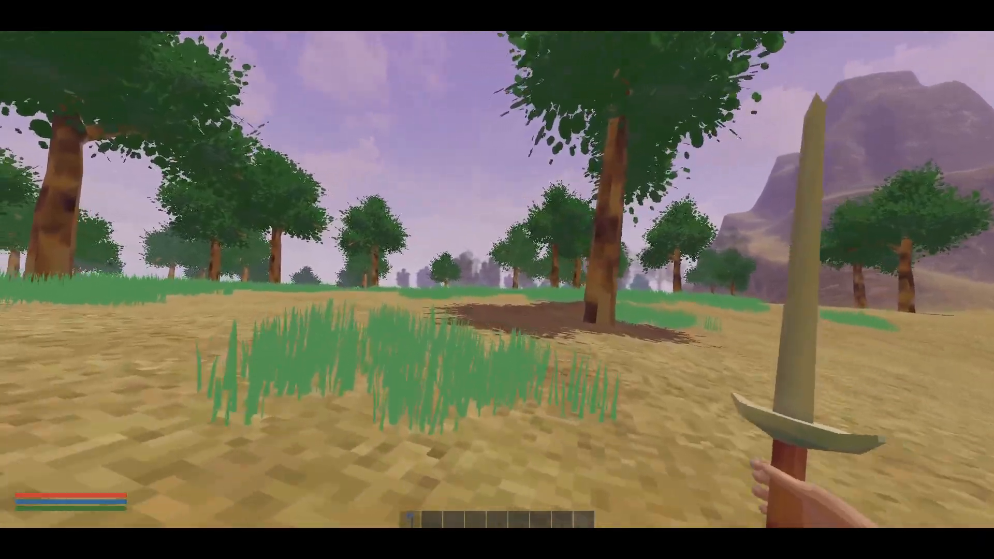
Step: Walk forward through the running game to view the tree-covered terrain, and stop the game
{"action": "key", "text": "w"}
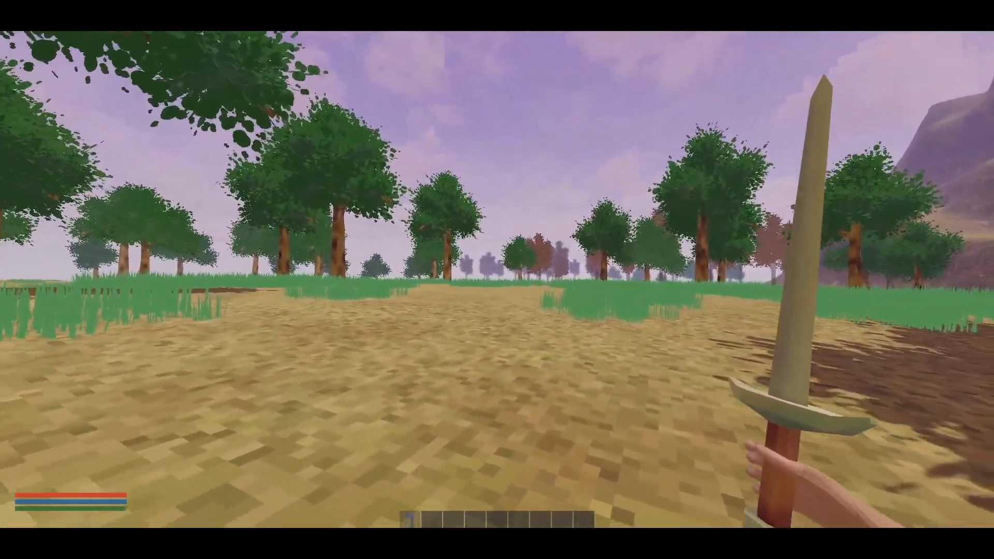
{"action": "key", "text": "w"}
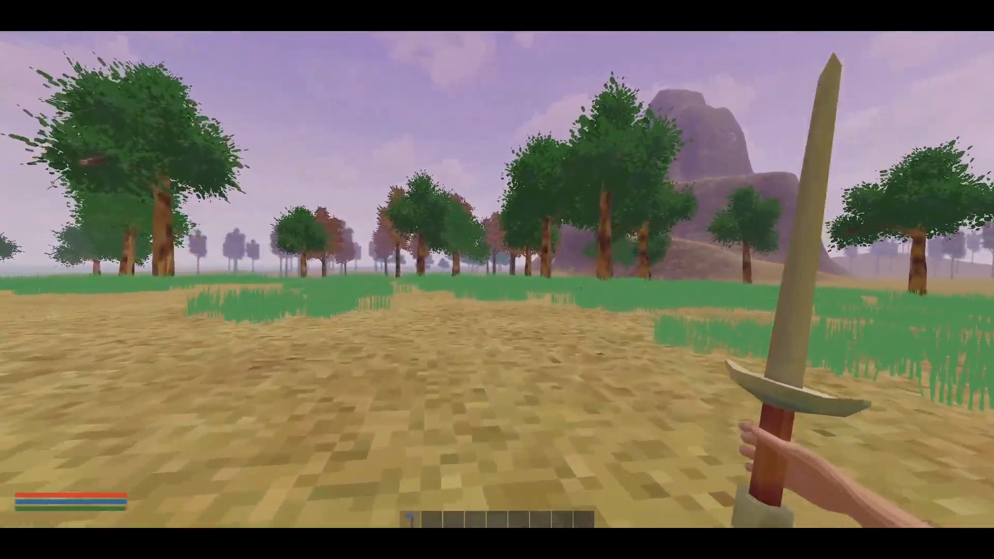
{"action": "key", "text": "w"}
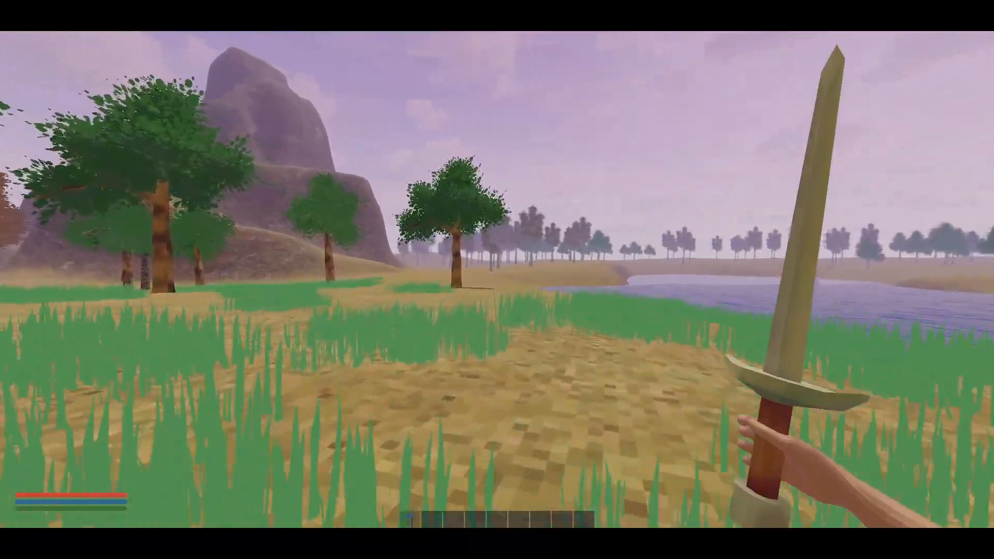
{"action": "key", "text": "Escape"}
Step: Examine the two tree groups by inspecting the multimesh nodes under cank_1 and cank_2 in the terrain scene
{"action": "middle_click_drag", "start_coordinate": [462, 232], "coordinate": [487, 242]}
{"action": "scroll", "coordinate": [495, 236], "scroll_direction": "up", "scroll_amount": 3}
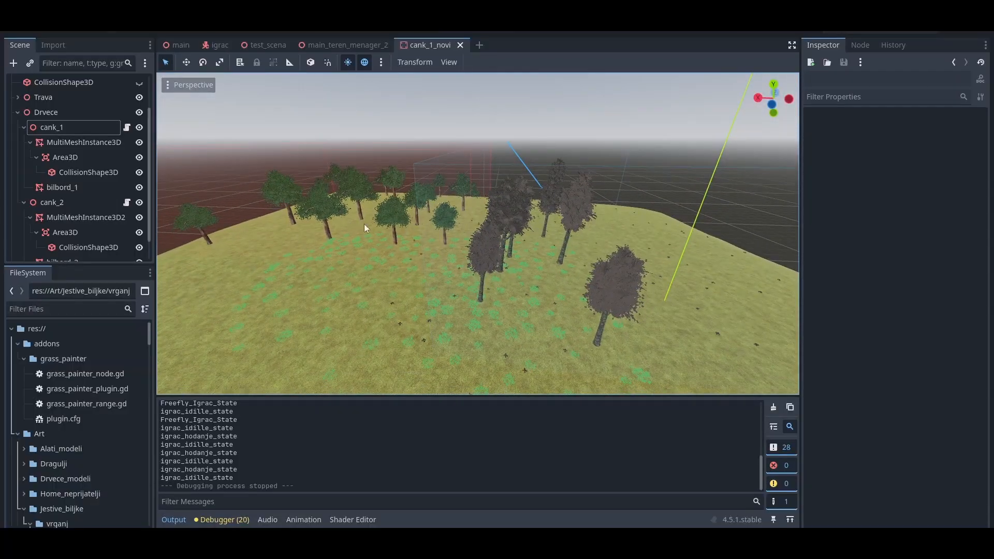
{"action": "middle_click_drag", "start_coordinate": [396, 249], "coordinate": [436, 245]}
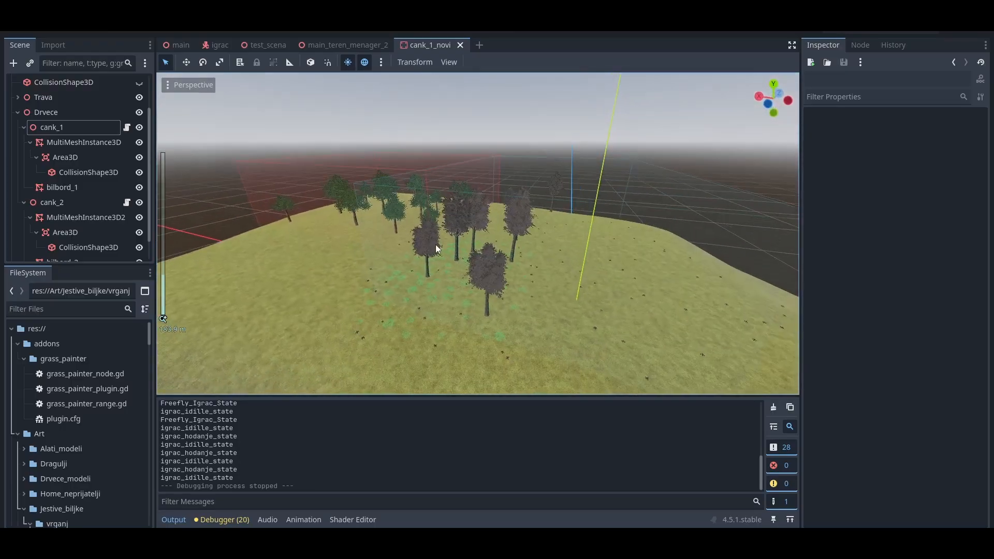
{"action": "left_click", "coordinate": [73, 145]}
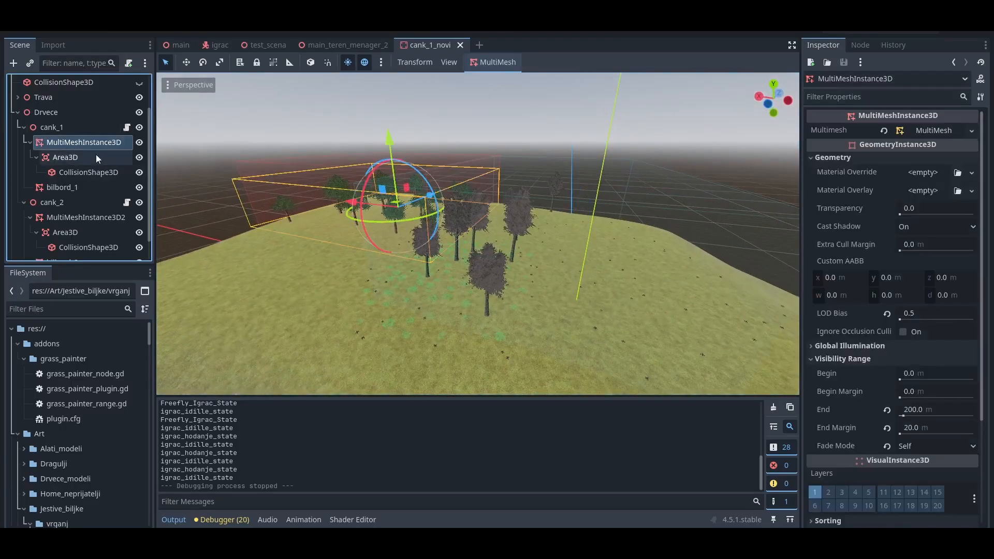
{"action": "left_click", "coordinate": [85, 215]}
{"action": "scroll", "coordinate": [509, 267], "scroll_direction": "down", "scroll_amount": 2}
{"action": "scroll", "coordinate": [470, 259], "scroll_direction": "up", "scroll_amount": 2}
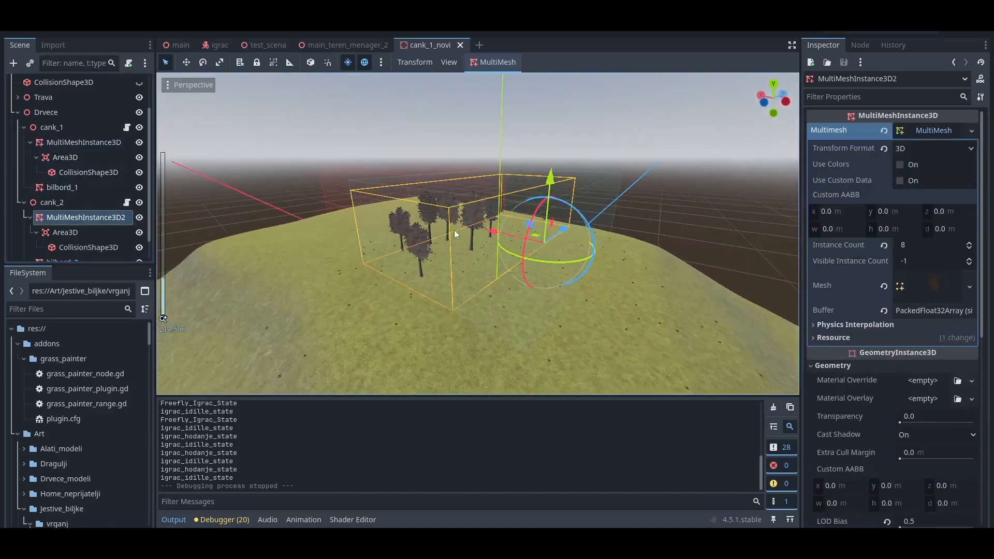
{"action": "scroll", "coordinate": [425, 231], "scroll_direction": "up", "scroll_amount": 2}
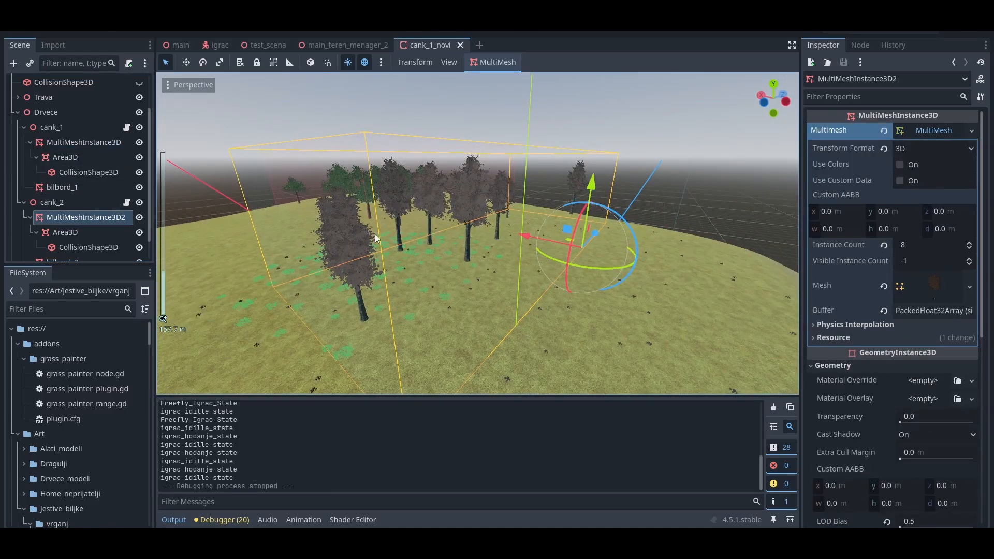
{"action": "middle_click_drag", "start_coordinate": [393, 237], "coordinate": [520, 244]}
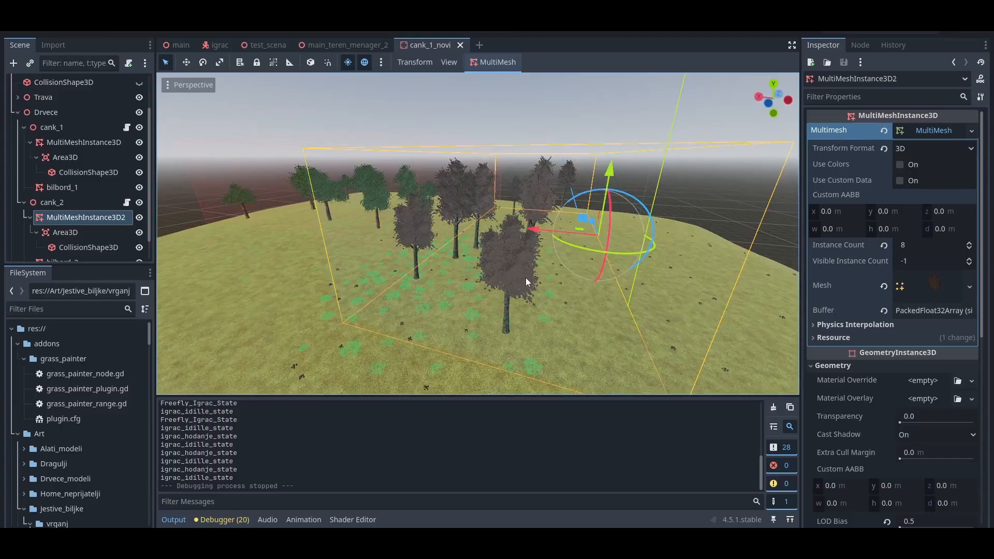
Step: Review the Visibility Range of MultiMeshInstance3D2 and view its trees from nearer and farther than the end distance
{"action": "scroll", "coordinate": [896, 331], "scroll_direction": "down", "scroll_amount": 5}
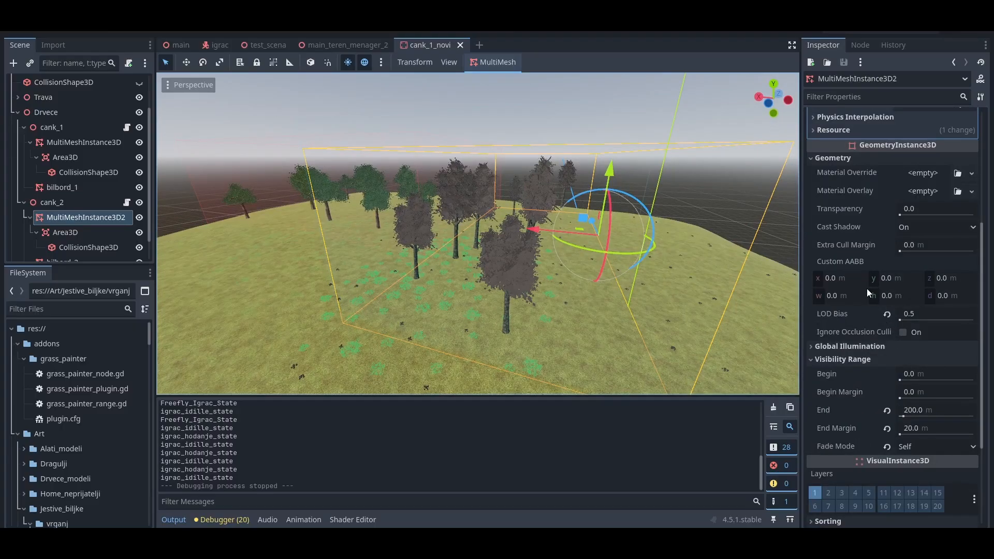
{"action": "scroll", "coordinate": [867, 288], "scroll_direction": "down", "scroll_amount": 3}
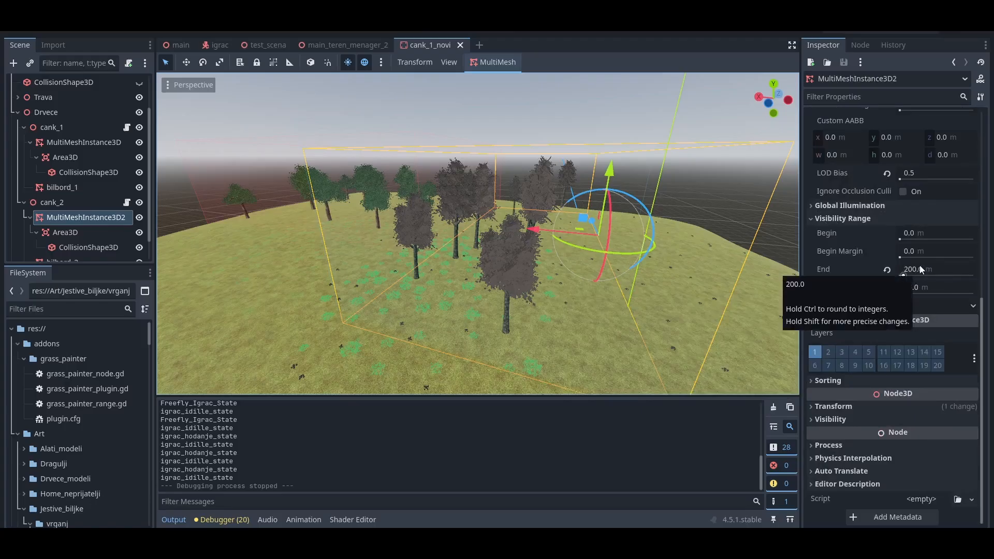
{"action": "scroll", "coordinate": [644, 273], "scroll_direction": "down", "scroll_amount": 4}
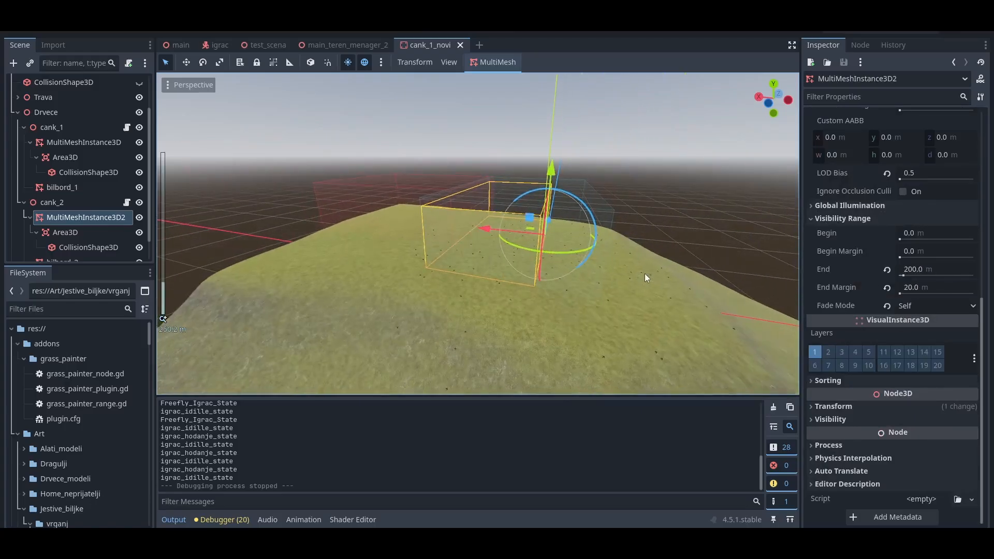
{"action": "scroll", "coordinate": [645, 273], "scroll_direction": "up", "scroll_amount": 2}
{"action": "scroll", "coordinate": [622, 274], "scroll_direction": "down", "scroll_amount": 2}
{"action": "scroll", "coordinate": [624, 279], "scroll_direction": "up", "scroll_amount": 2}
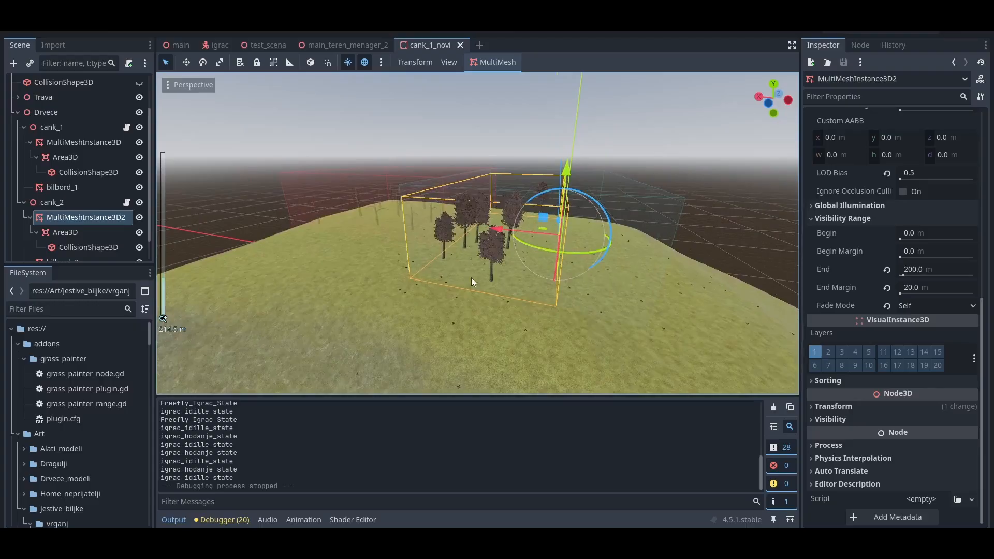
Step: Inspect the mesh and Visibility Range settings of bilbord_2 alongside those of MultiMeshInstance3D2
{"action": "scroll", "coordinate": [80, 229], "scroll_direction": "down", "scroll_amount": 2}
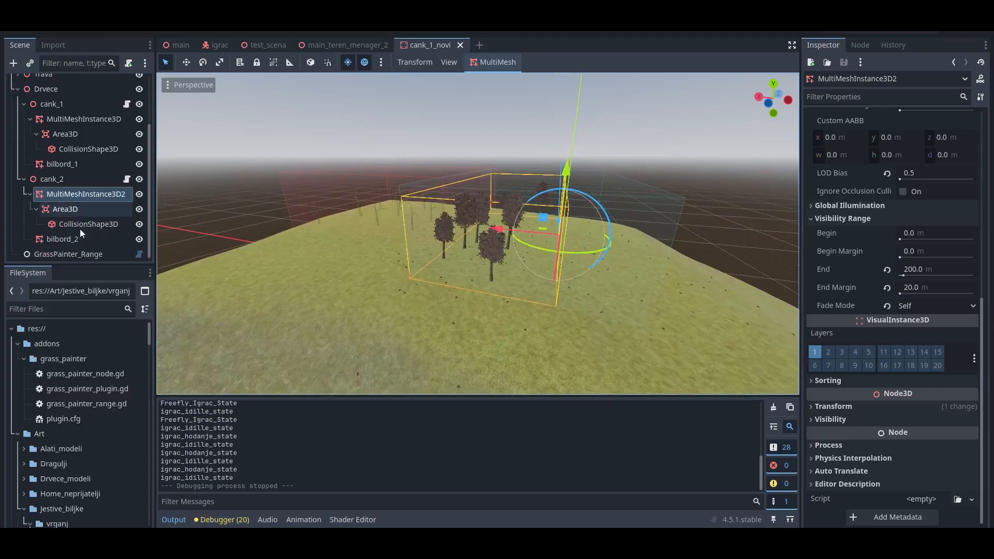
{"action": "left_click", "coordinate": [79, 234]}
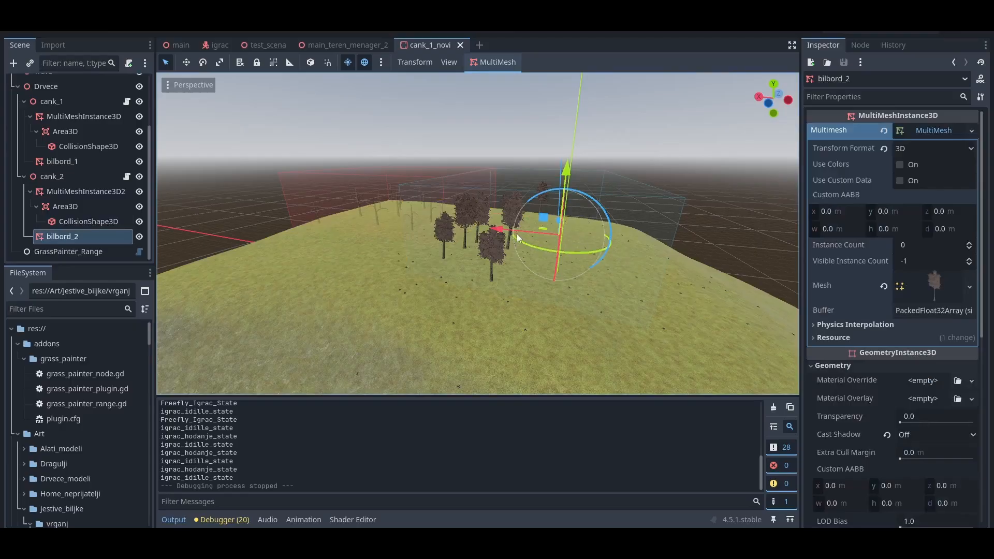
{"action": "left_click", "coordinate": [96, 191]}
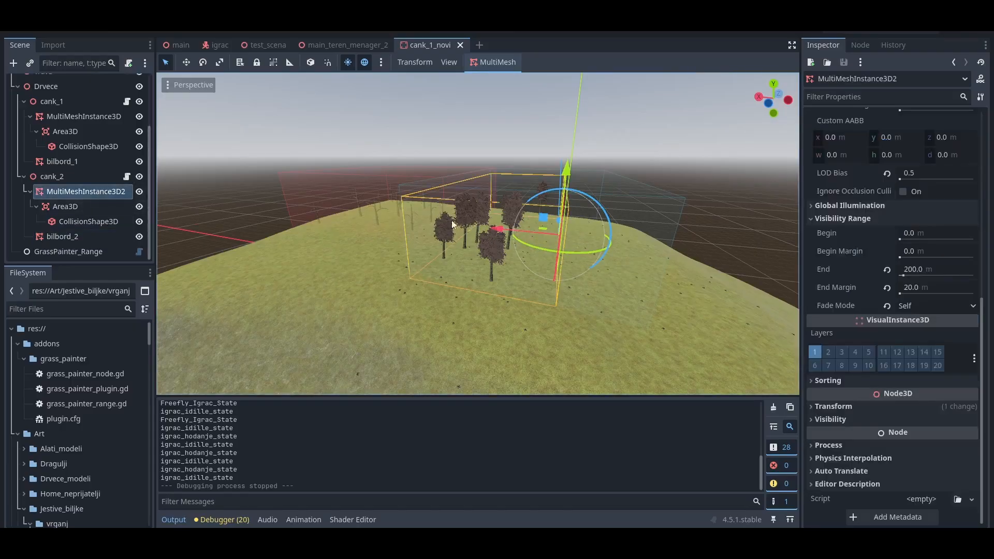
{"action": "left_click", "coordinate": [79, 237]}
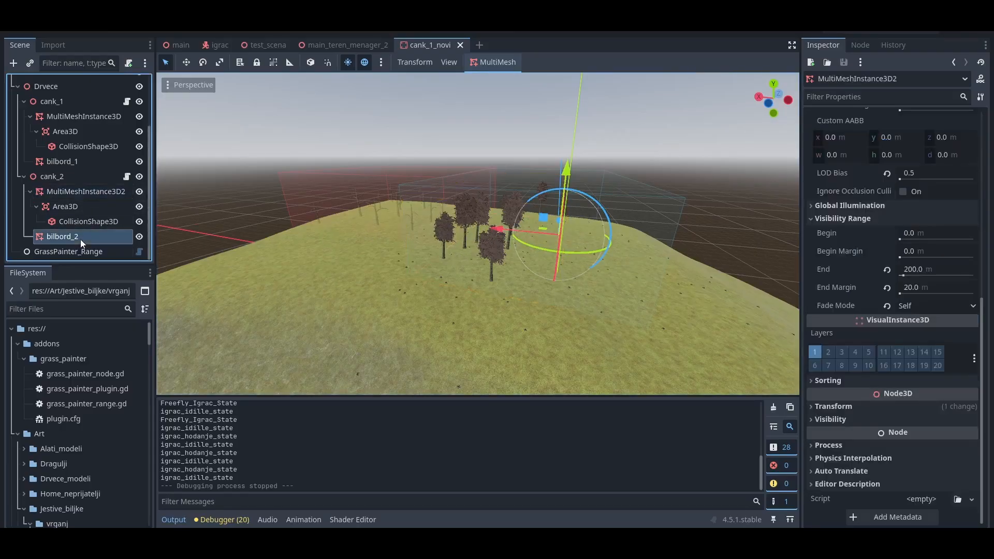
{"action": "scroll", "coordinate": [866, 355], "scroll_direction": "down", "scroll_amount": 6}
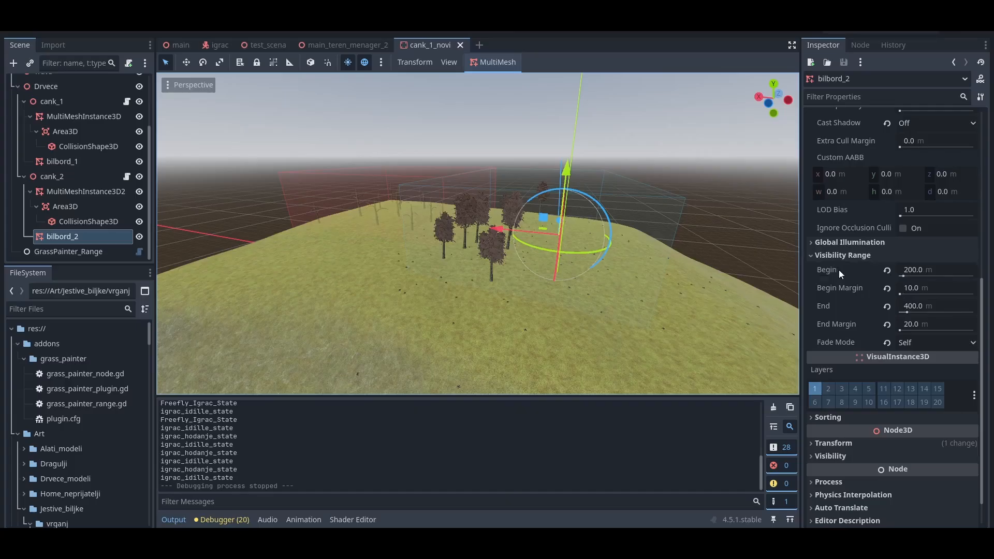
{"action": "mouse_move", "coordinate": [839, 269]}
Step: View the trees at varying distances and compare the visibility end of MultiMeshInstance3D2 with the visibility begin of bilbord_2
{"action": "scroll", "coordinate": [492, 260], "scroll_direction": "up", "scroll_amount": 3}
{"action": "scroll", "coordinate": [490, 264], "scroll_direction": "up", "scroll_amount": 2}
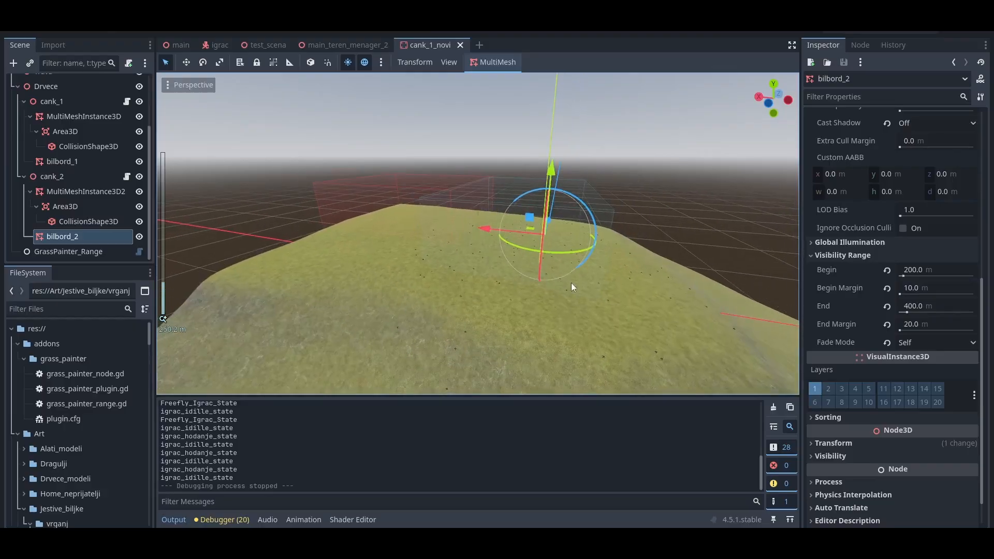
{"action": "scroll", "coordinate": [554, 286], "scroll_direction": "up", "scroll_amount": 6}
{"action": "scroll", "coordinate": [554, 285], "scroll_direction": "down", "scroll_amount": 6}
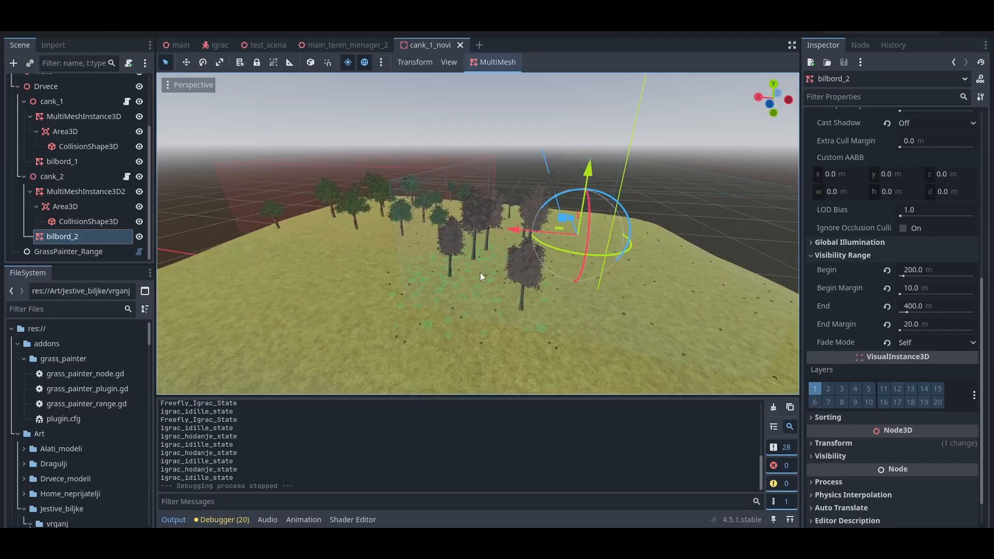
{"action": "scroll", "coordinate": [476, 248], "scroll_direction": "up", "scroll_amount": 4}
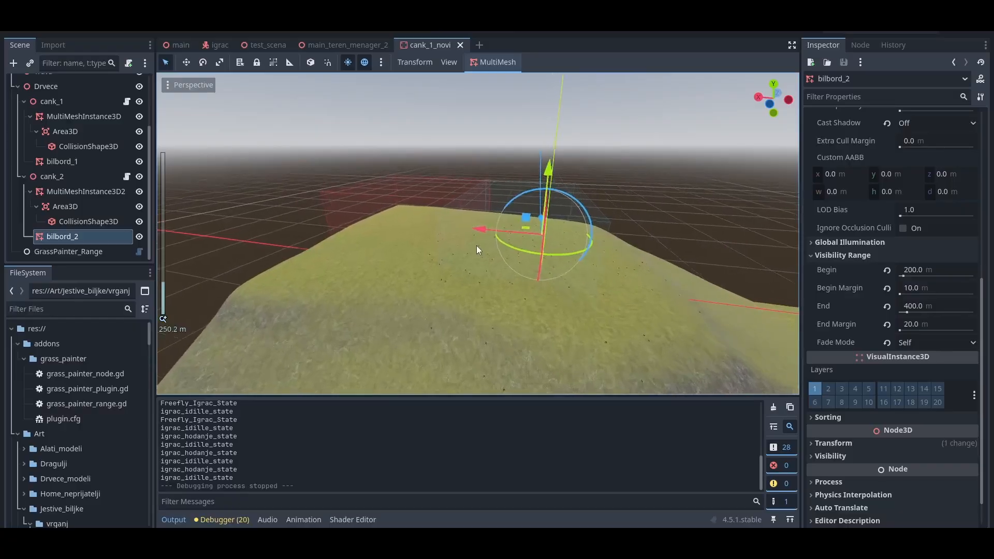
{"action": "left_click", "coordinate": [100, 193]}
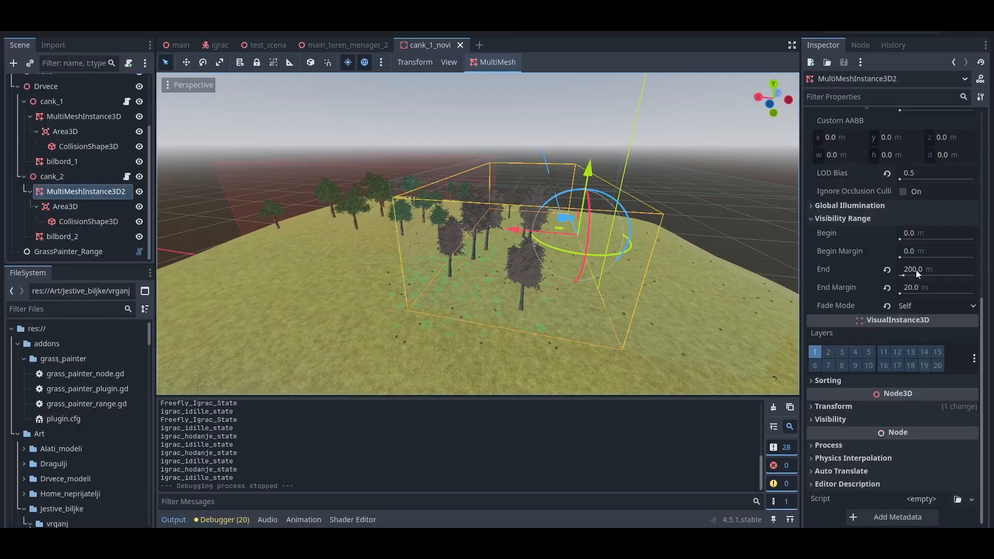
{"action": "left_click", "coordinate": [89, 239]}
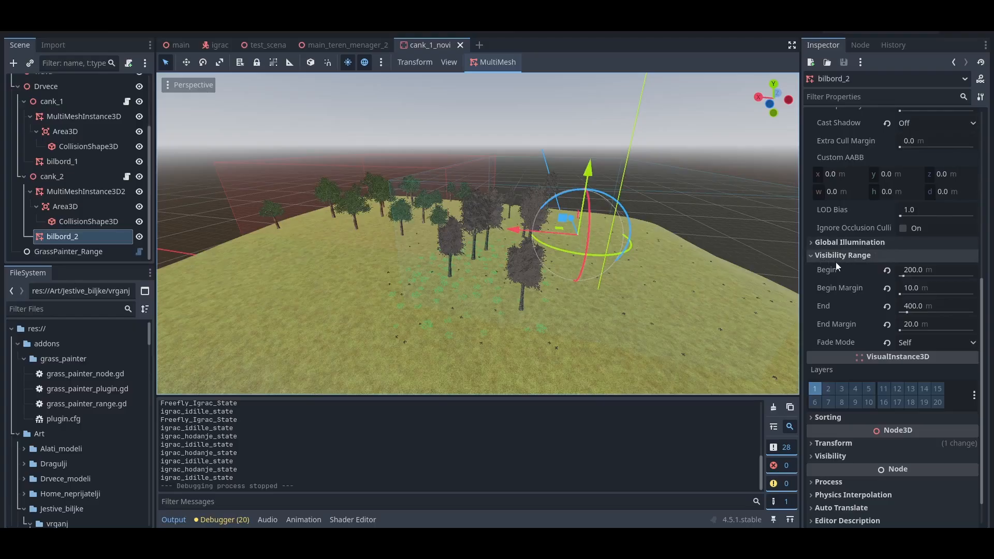
{"action": "middle_click_drag", "start_coordinate": [728, 308], "coordinate": [684, 317]}
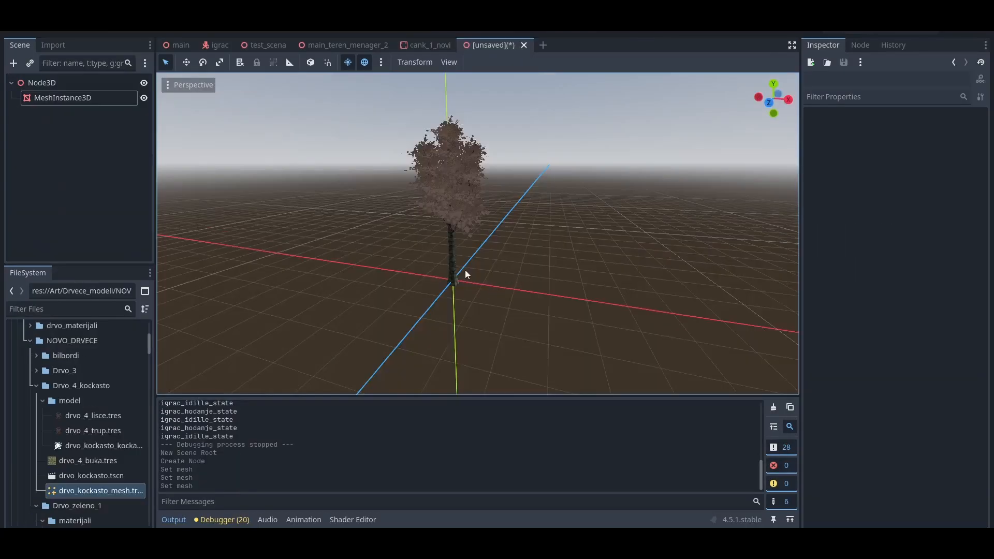
Step: Inspect the drvo_kockasto tree mesh from different angles and distances in the unsaved scene
{"action": "mouse_move", "coordinate": [465, 269]}
{"action": "middle_mouse_down"}
{"action": "mouse_move", "coordinate": [495, 265]}
{"action": "mouse_move", "coordinate": [476, 261]}
{"action": "middle_mouse_up"}
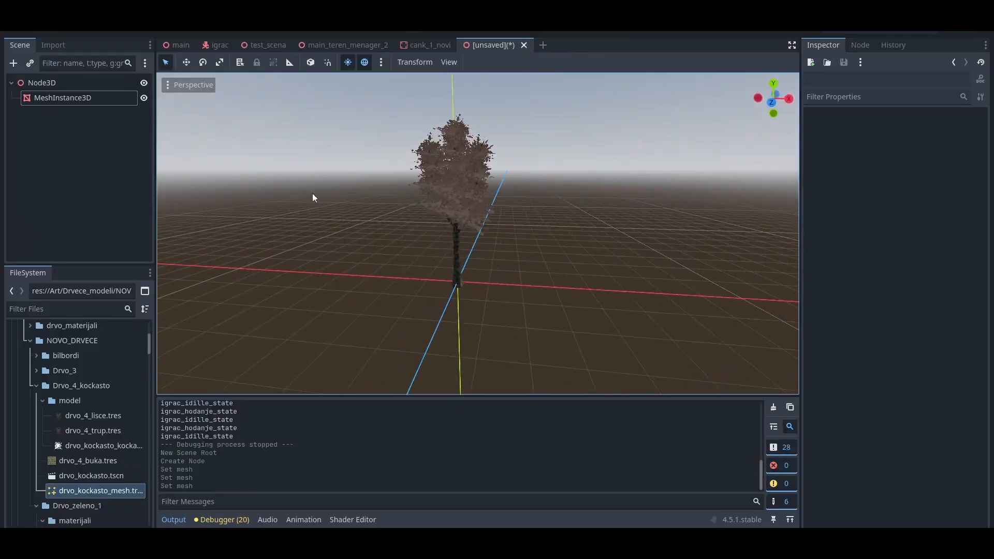
{"action": "left_click", "coordinate": [57, 98]}
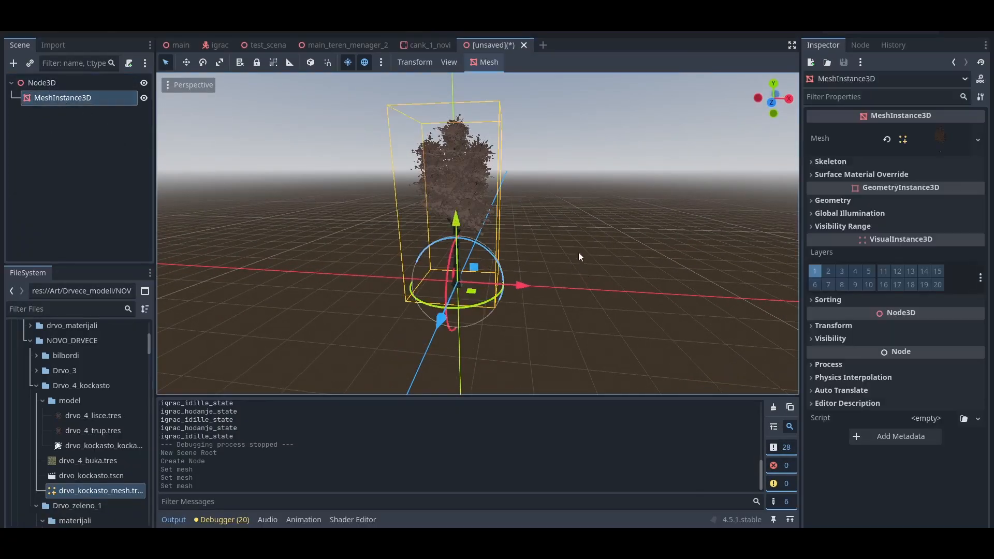
{"action": "left_click", "coordinate": [564, 230]}
{"action": "scroll", "coordinate": [477, 265], "scroll_direction": "up", "scroll_amount": 5}
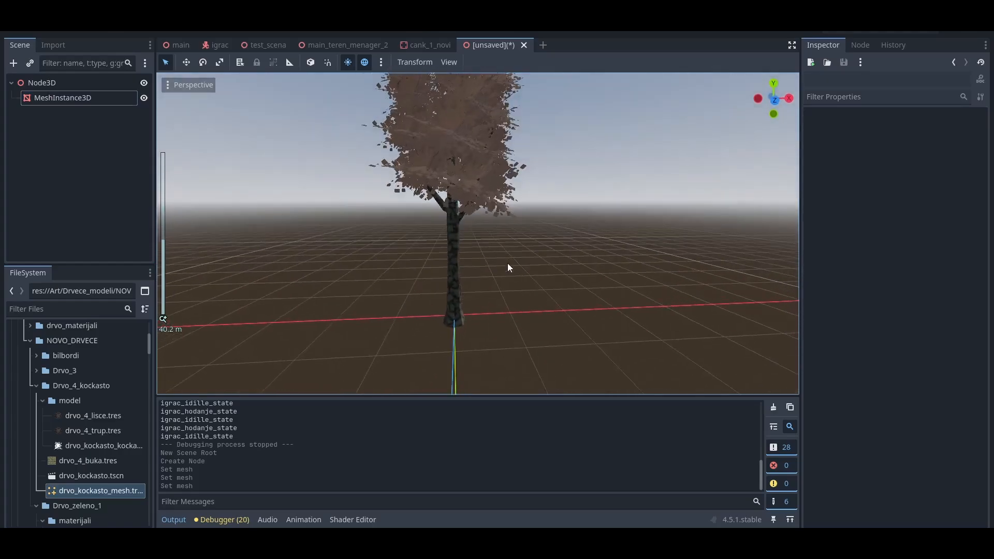
{"action": "scroll", "coordinate": [507, 263], "scroll_direction": "down", "scroll_amount": 2}
Step: Set the X rotation of the tree's MeshInstance3D to -90° so the tree lies flat along the ground
{"action": "left_click", "coordinate": [54, 100]}
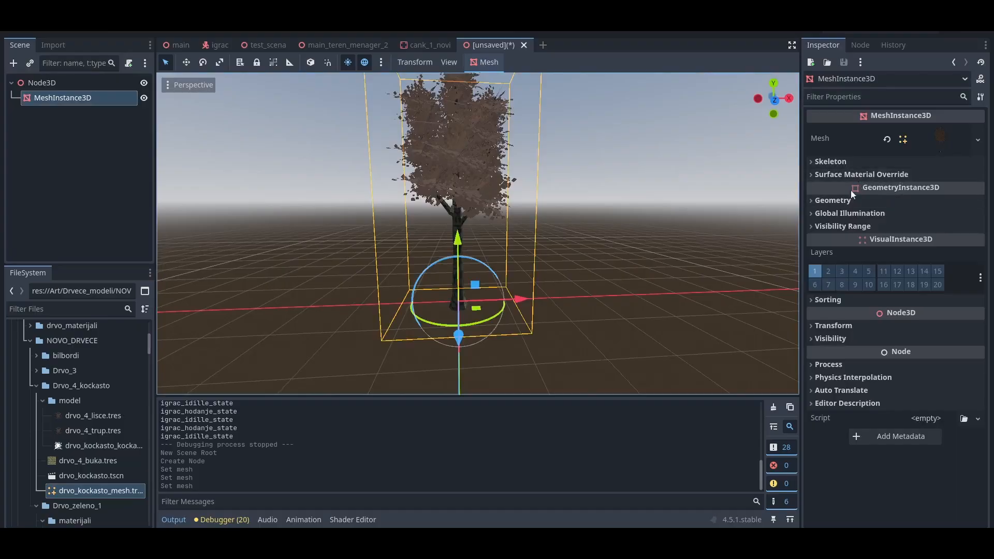
{"action": "left_click", "coordinate": [850, 325]}
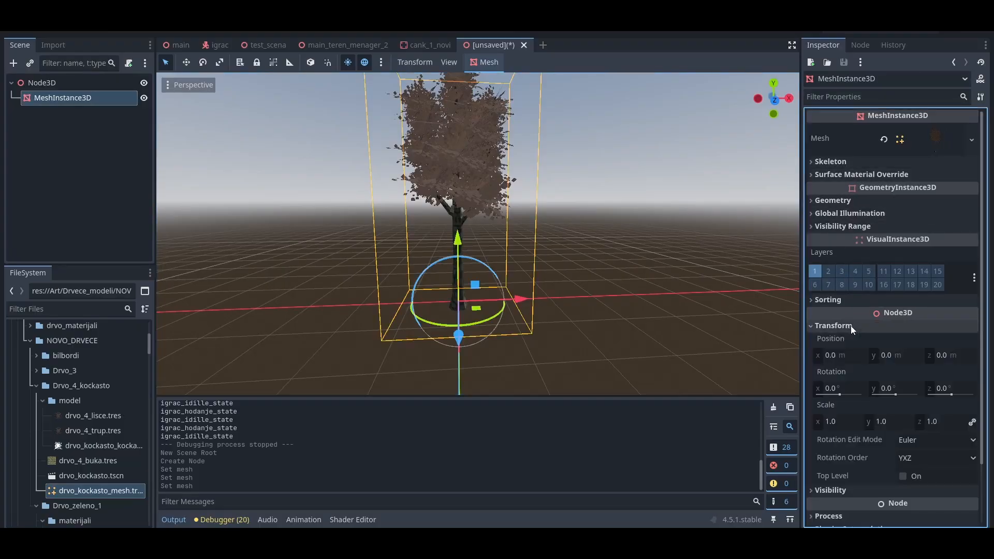
{"action": "middle_click_drag", "start_coordinate": [672, 271], "coordinate": [493, 274]}
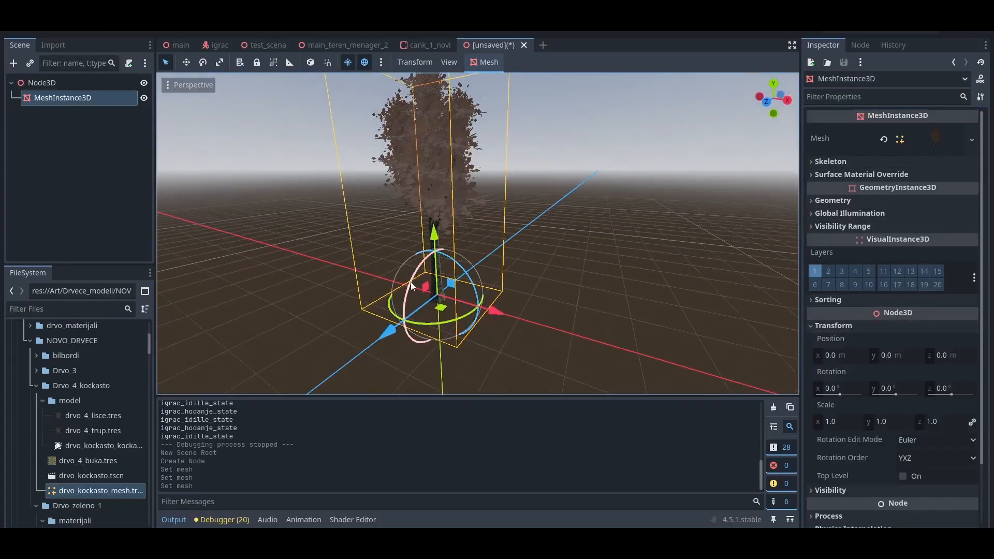
{"action": "left_click_drag", "start_coordinate": [411, 282], "coordinate": [507, 321]}
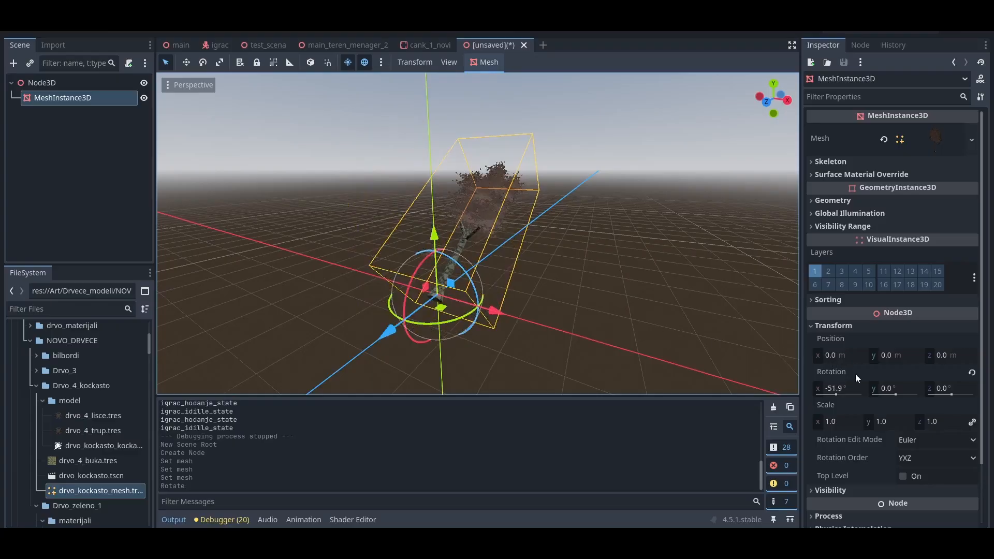
{"action": "left_click", "coordinate": [855, 389]}
{"action": "type", "text": "-"}
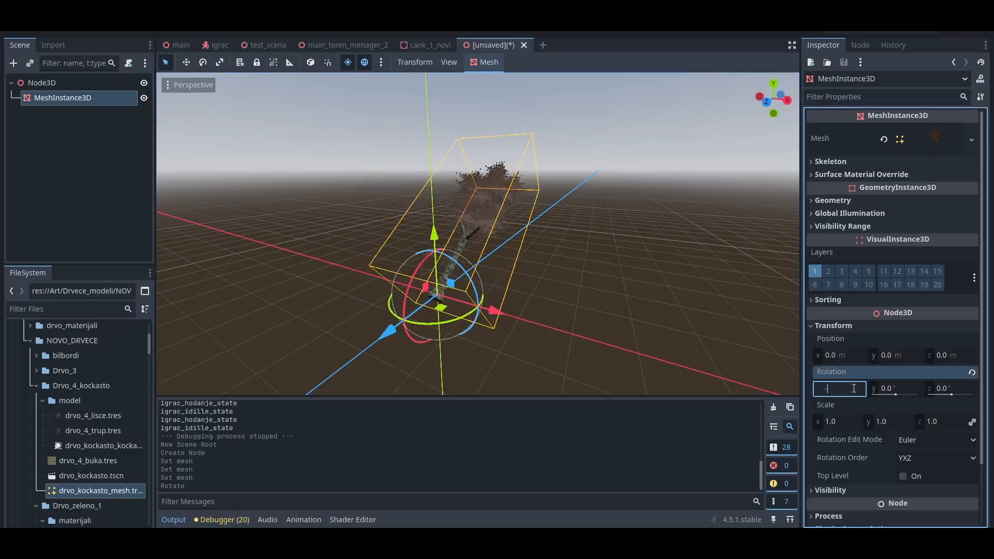
{"action": "type", "text": "90"}
{"action": "key", "text": "Return"}
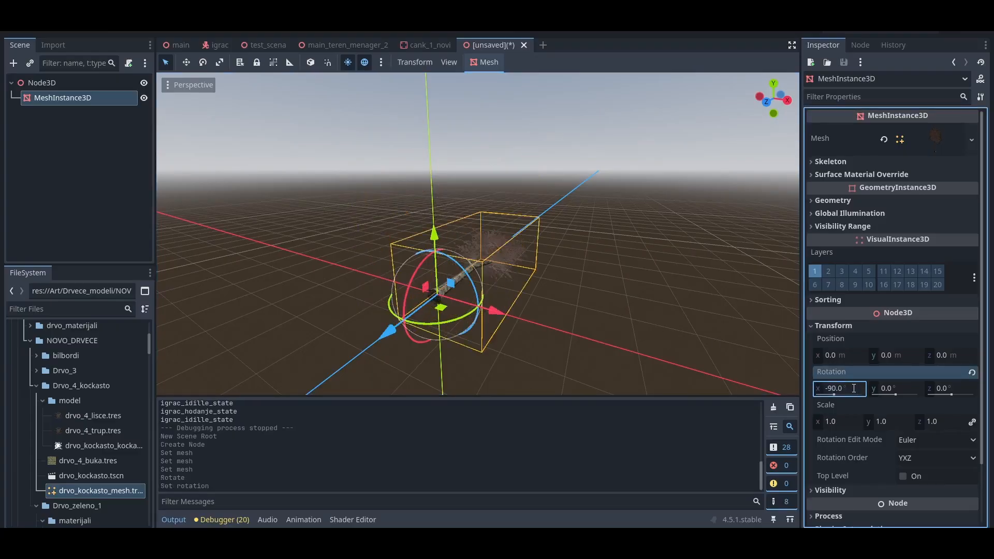
{"action": "left_click", "coordinate": [616, 252]}
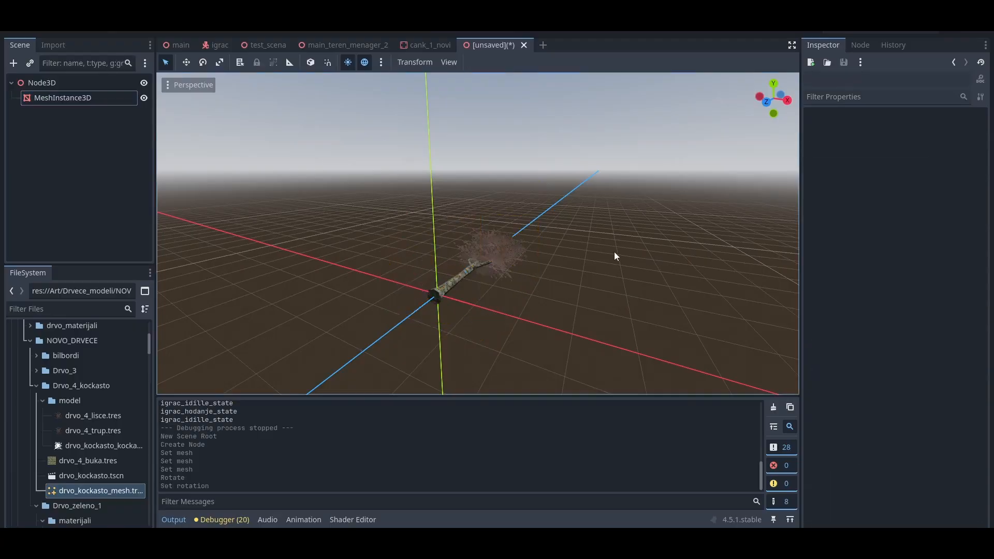
{"action": "mouse_move", "coordinate": [614, 251]}
{"action": "middle_mouse_down"}
{"action": "mouse_move", "coordinate": [654, 331]}
{"action": "mouse_move", "coordinate": [614, 253]}
{"action": "middle_mouse_up"}
{"action": "scroll", "coordinate": [596, 235], "scroll_direction": "up", "scroll_amount": 2}
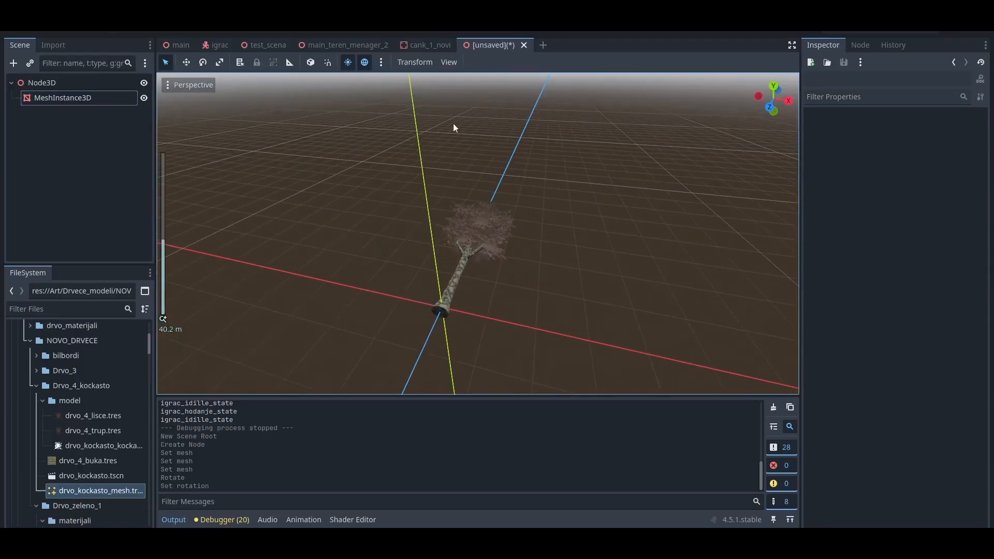
Step: Hide the origin axes and the grid in the 3D viewport and face the view towards the tree
{"action": "left_click", "coordinate": [454, 63]}
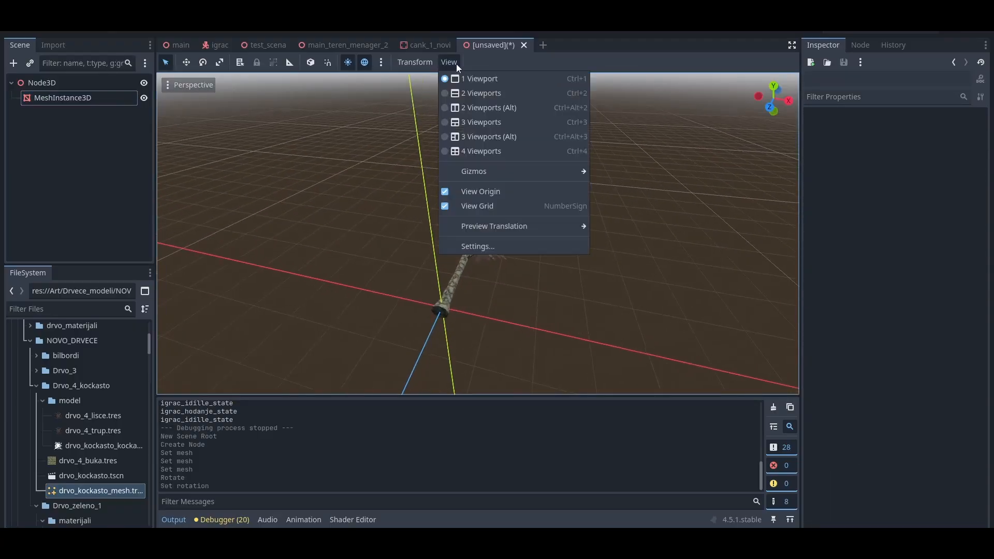
{"action": "left_click", "coordinate": [481, 192]}
{"action": "left_click", "coordinate": [480, 206]}
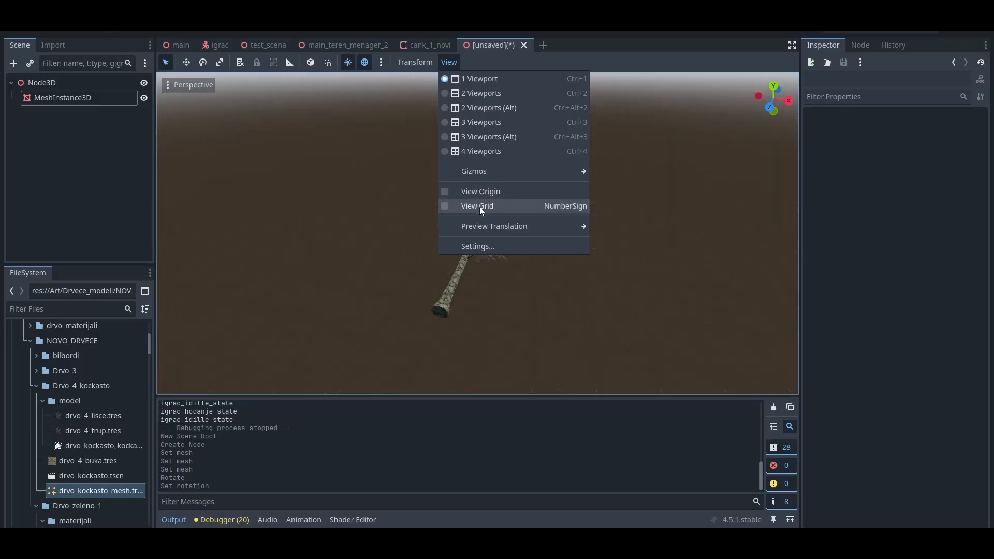
{"action": "left_click", "coordinate": [551, 278]}
{"action": "middle_click_drag", "start_coordinate": [540, 179], "coordinate": [558, 293]}
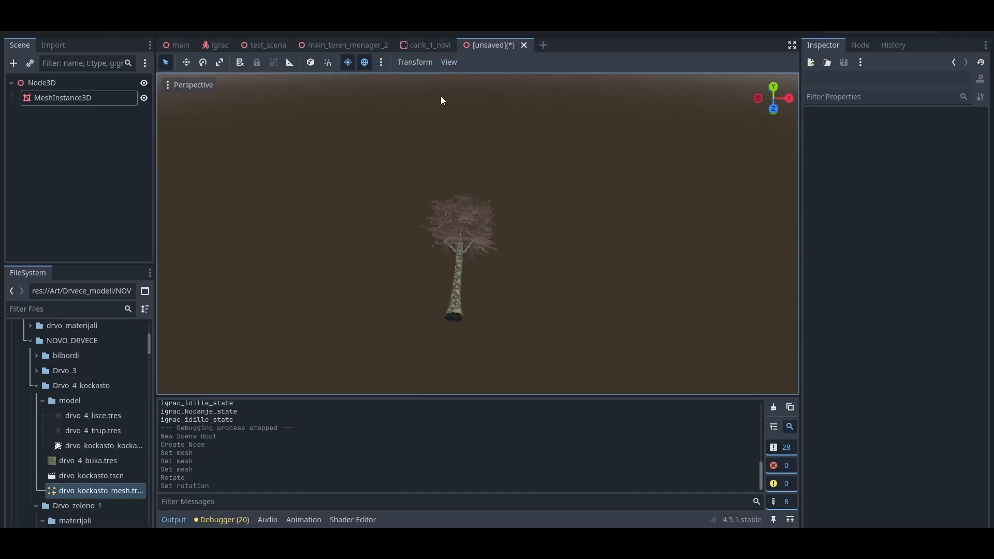
Step: Set the preview environment's ground color to a uniform teal, hex 3a998c, to contrast with the tree
{"action": "left_click", "coordinate": [381, 67]}
{"action": "left_click", "coordinate": [433, 150]}
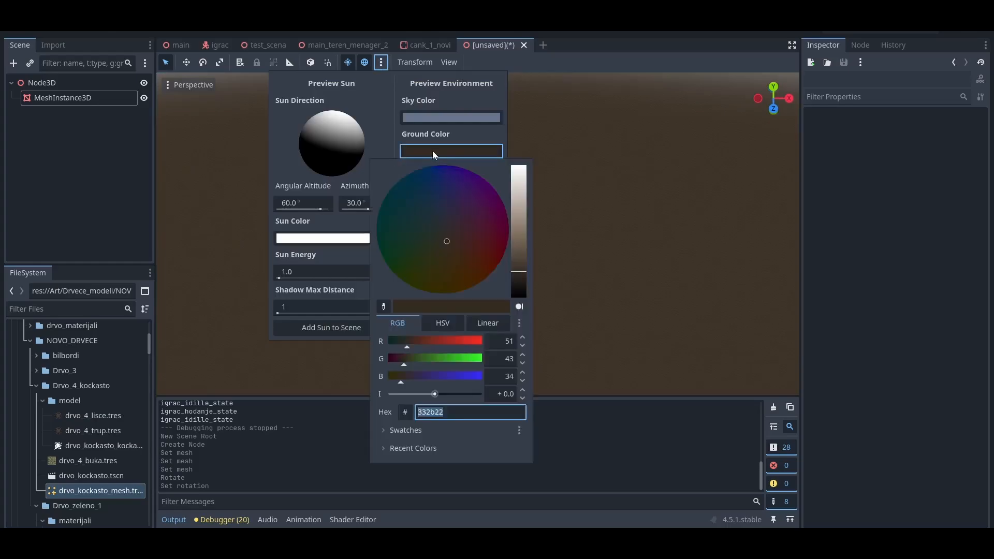
{"action": "left_click", "coordinate": [520, 223]}
{"action": "left_click", "coordinate": [476, 212]}
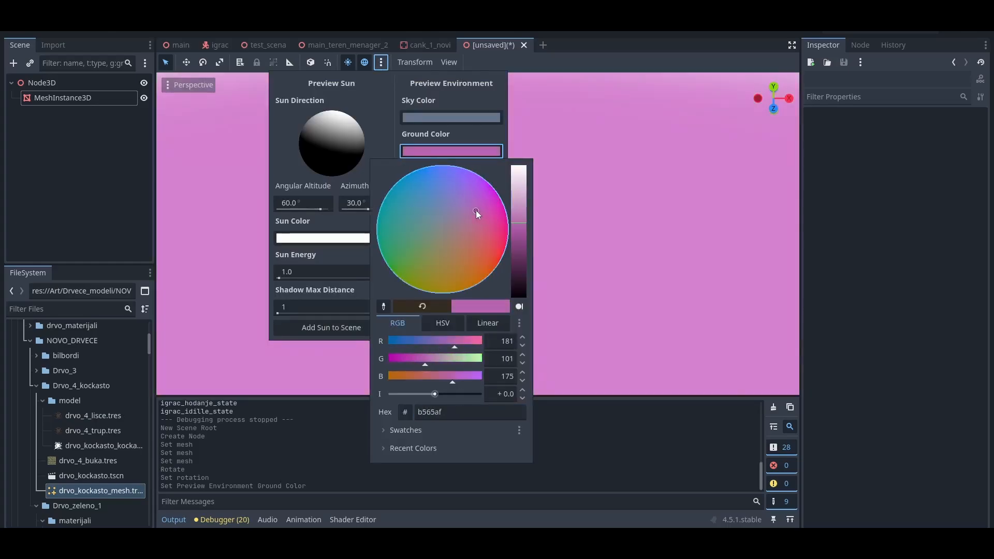
{"action": "left_click_drag", "start_coordinate": [476, 210], "coordinate": [396, 228]}
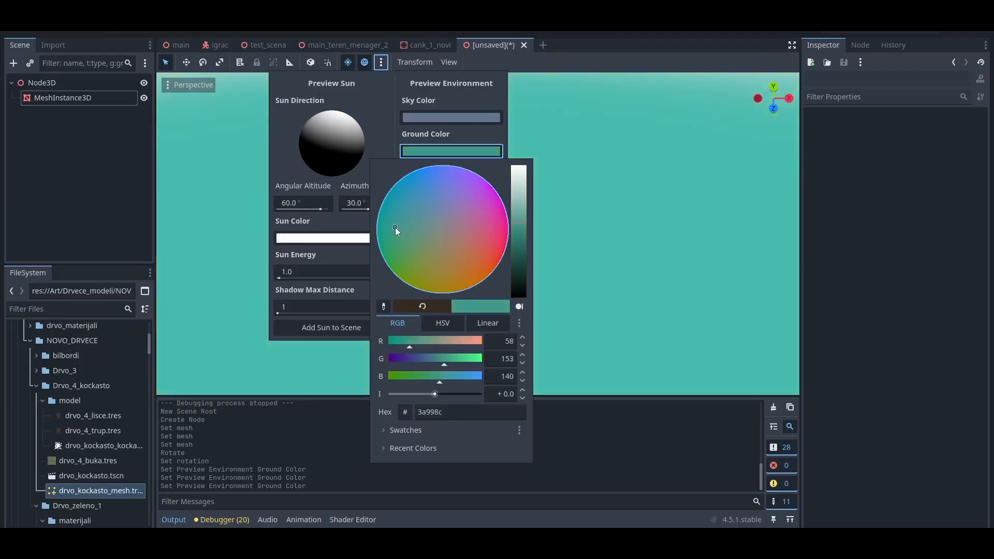
{"action": "left_click", "coordinate": [628, 211]}
{"action": "left_click", "coordinate": [629, 215]}
Step: Expand the 3D viewport across the whole window and collapse the output log, with the tree seen from above
{"action": "middle_click_drag", "start_coordinate": [523, 206], "coordinate": [528, 262]}
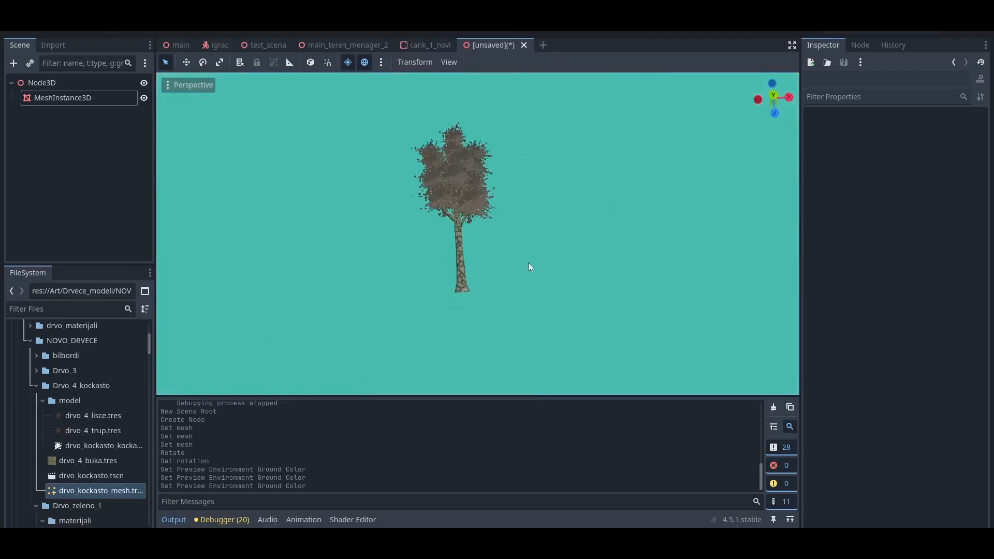
{"action": "left_click", "coordinate": [790, 48]}
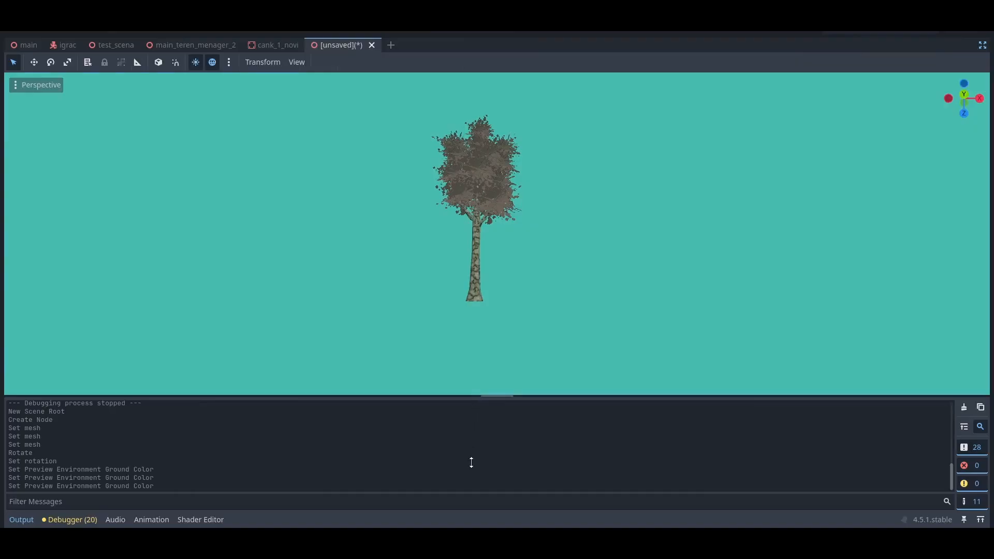
{"action": "left_click", "coordinate": [27, 516]}
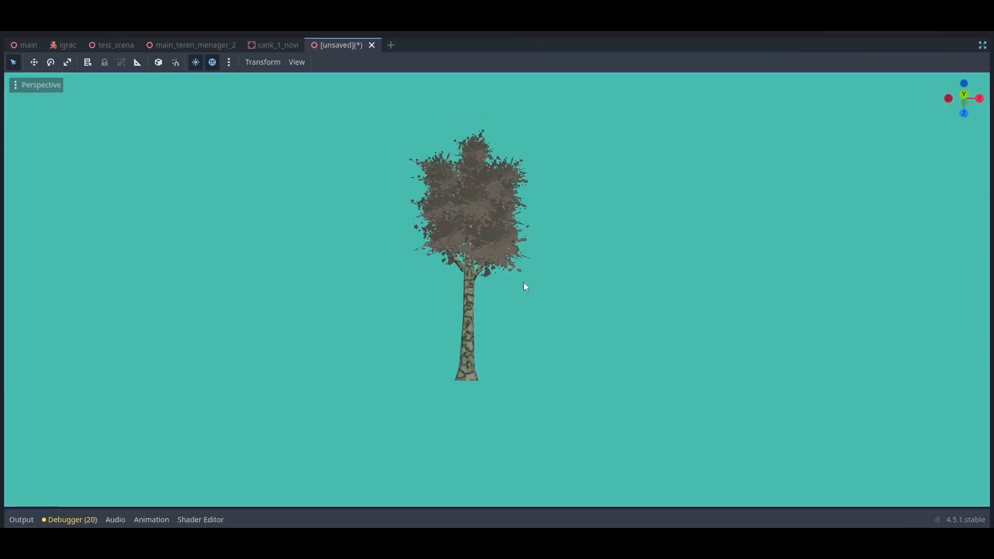
Step: Compare the tree in top orthogonal and perspective views, and frame the whole tree in perspective from above
{"action": "key", "text": "KP_7"}
{"action": "scroll", "coordinate": [568, 210], "scroll_direction": "down", "scroll_amount": 4}
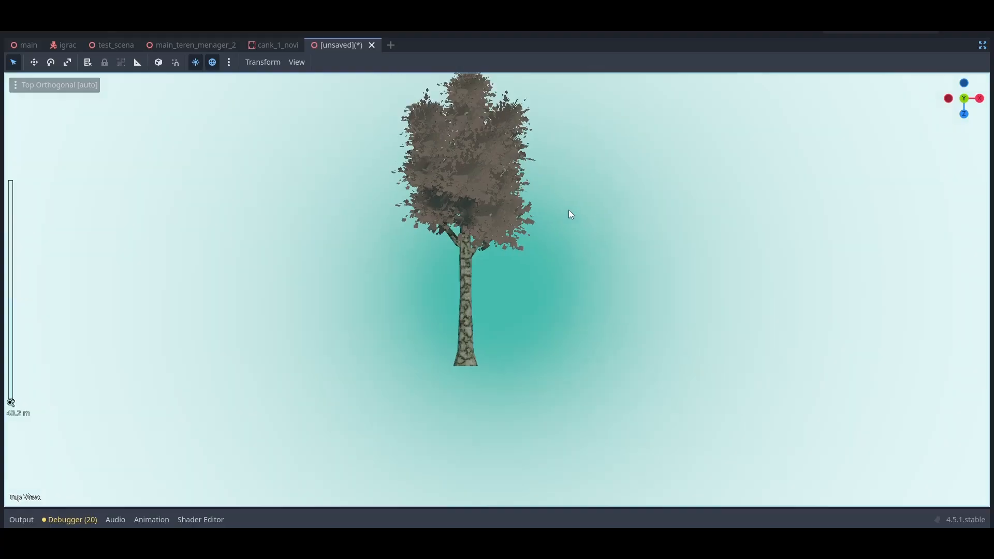
{"action": "middle_click_drag", "start_coordinate": [640, 166], "coordinate": [629, 196], "text": "shift"}
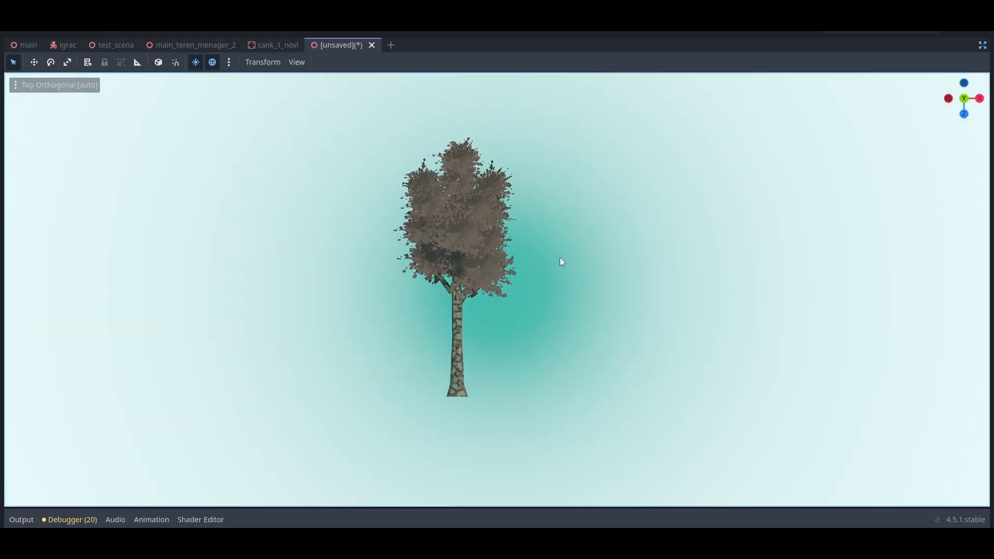
{"action": "key", "text": "KP_5"}
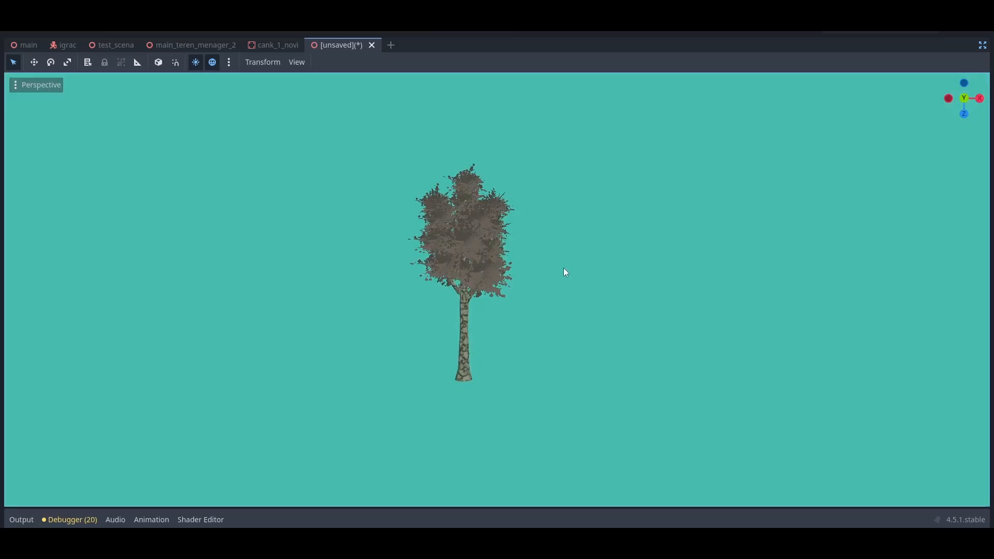
{"action": "key", "text": "KP_7"}
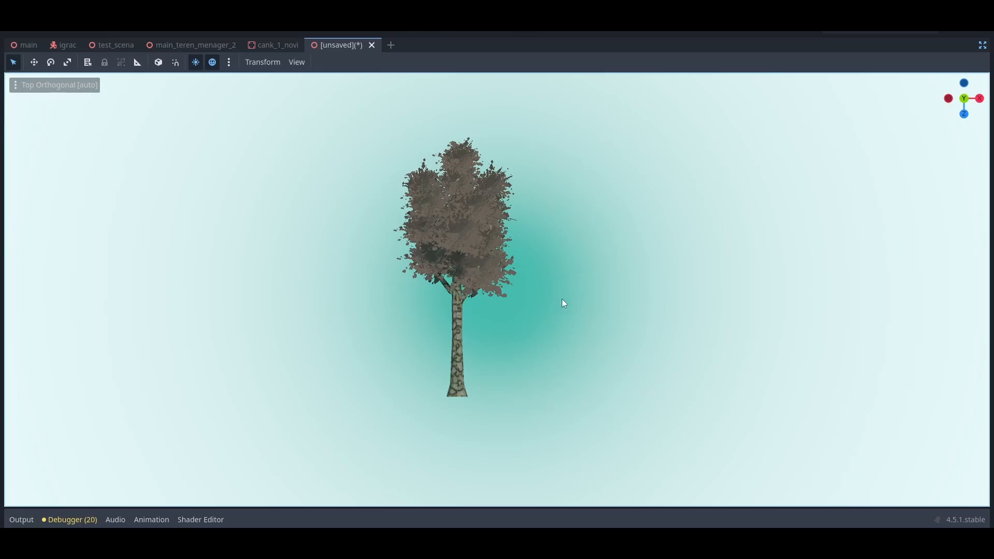
{"action": "middle_click_drag", "start_coordinate": [561, 299], "coordinate": [561, 295]}
{"action": "scroll", "coordinate": [517, 206], "scroll_direction": "up", "scroll_amount": 2}
{"action": "scroll", "coordinate": [519, 207], "scroll_direction": "up", "scroll_amount": 2}
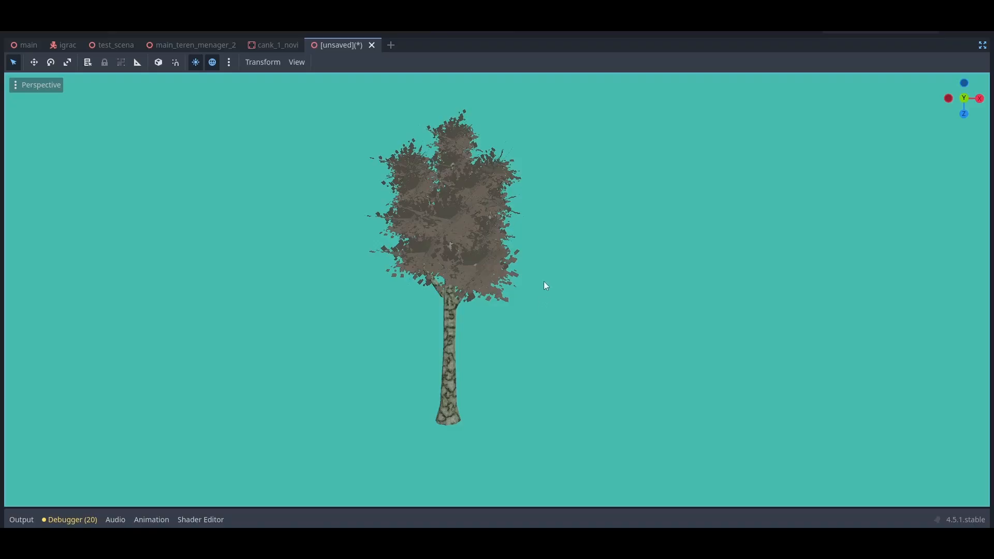
{"action": "key", "text": "Print"}
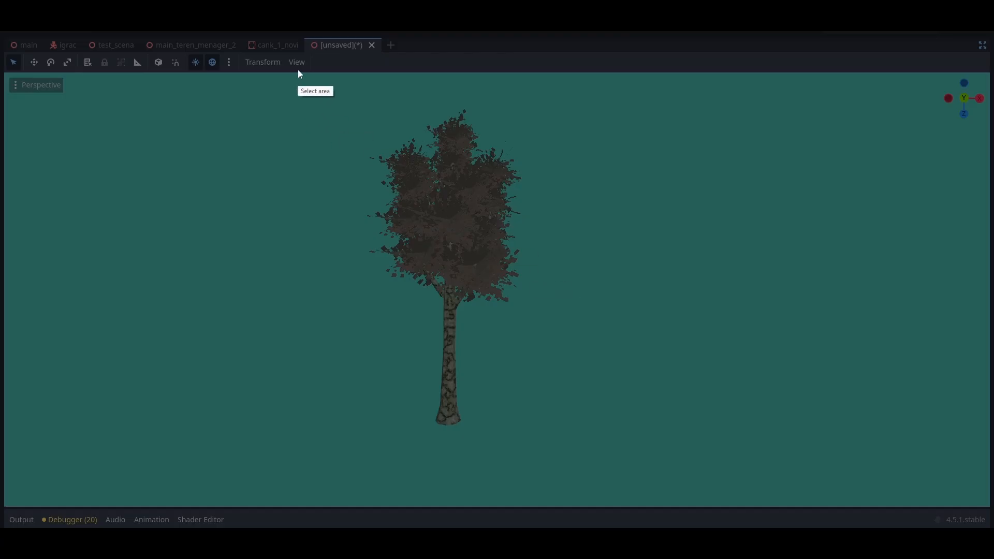
{"action": "mouse_move", "coordinate": [294, 86]}
{"action": "left_mouse_down"}
{"action": "mouse_move", "coordinate": [399, 195]}
{"action": "mouse_move", "coordinate": [578, 444]}
{"action": "mouse_move", "coordinate": [597, 449]}
{"action": "mouse_move", "coordinate": [590, 443]}
{"action": "left_mouse_up"}
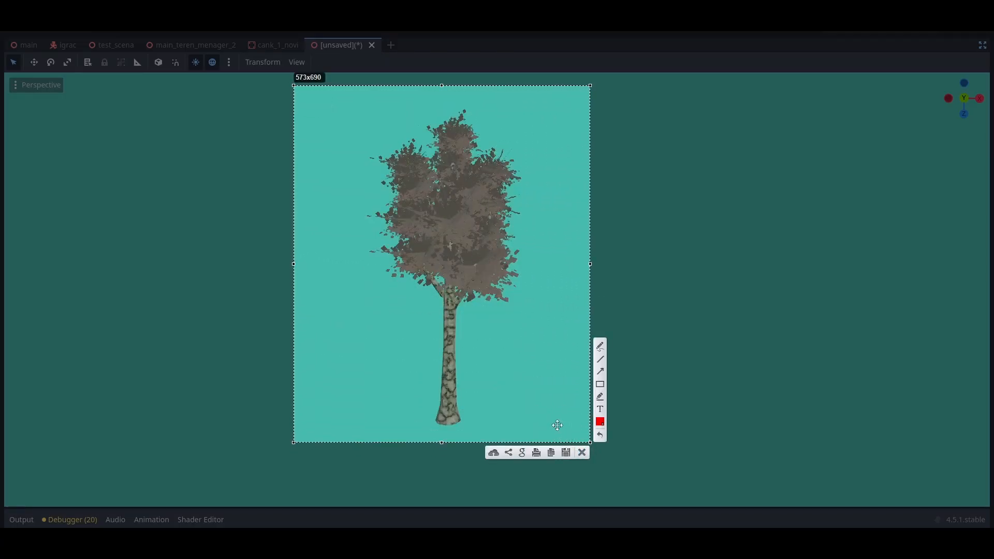
{"action": "left_click", "coordinate": [583, 453]}
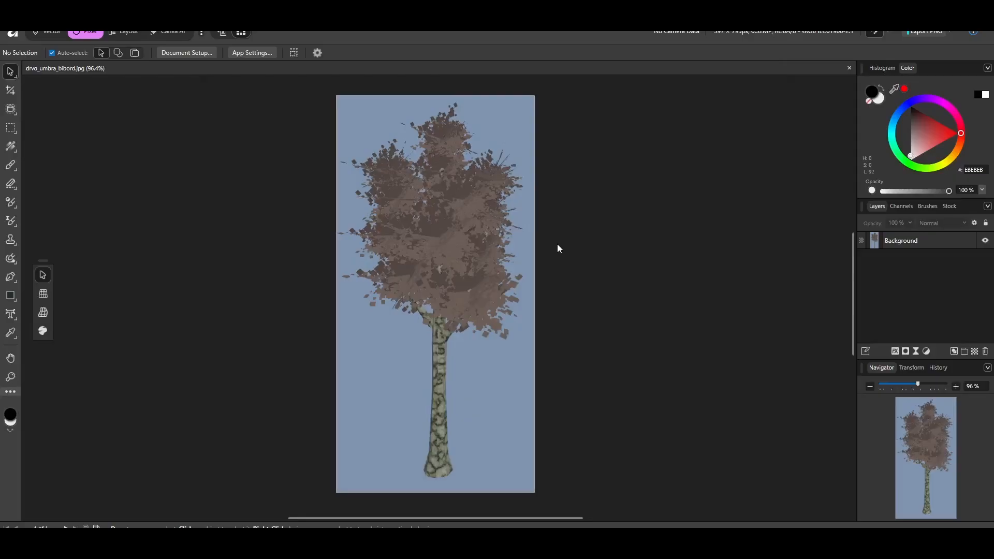
Step: Switch to Affinity with drvo_umbra_bibord.jpg open and make a rectangular selection tightly around the whole tree for copying
{"action": "scroll", "coordinate": [557, 244], "scroll_direction": "down", "scroll_amount": 1}
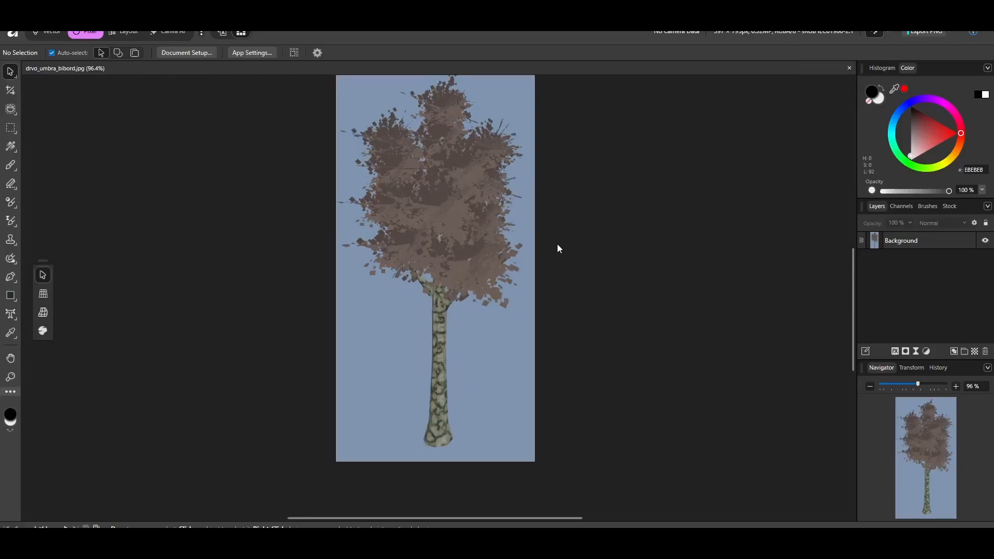
{"action": "scroll", "coordinate": [557, 244], "scroll_direction": "up", "scroll_amount": 1}
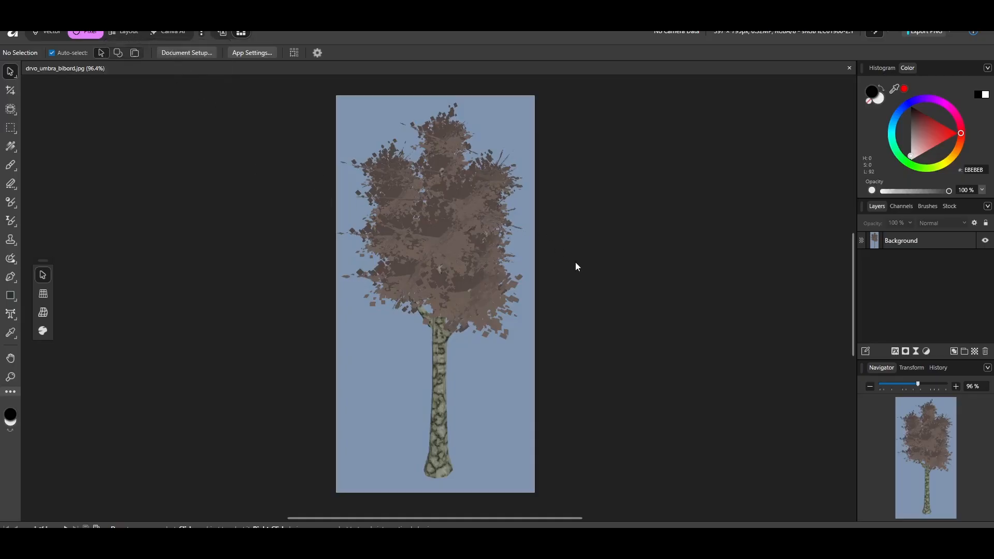
{"action": "scroll", "coordinate": [486, 261], "scroll_direction": "down", "scroll_amount": 2, "text": "ctrl"}
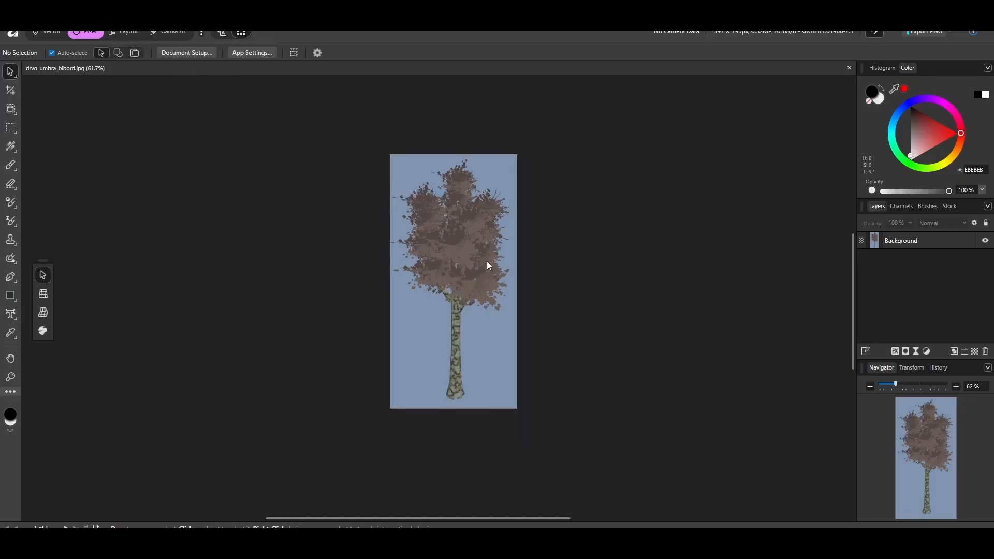
{"action": "scroll", "coordinate": [487, 265], "scroll_direction": "up", "scroll_amount": 2, "text": "ctrl"}
{"action": "scroll", "coordinate": [489, 265], "scroll_direction": "down", "scroll_amount": 1, "text": "ctrl"}
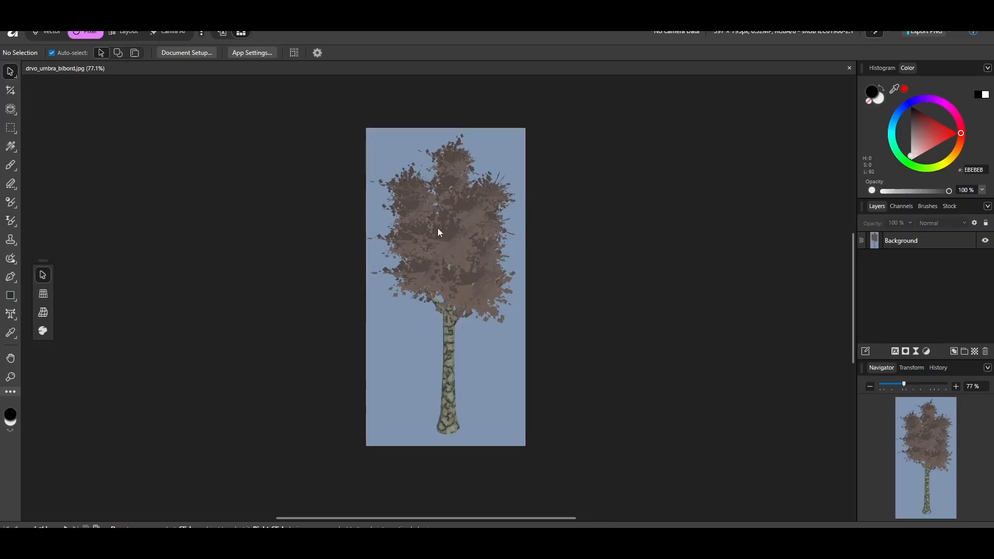
{"action": "left_click", "coordinate": [11, 129]}
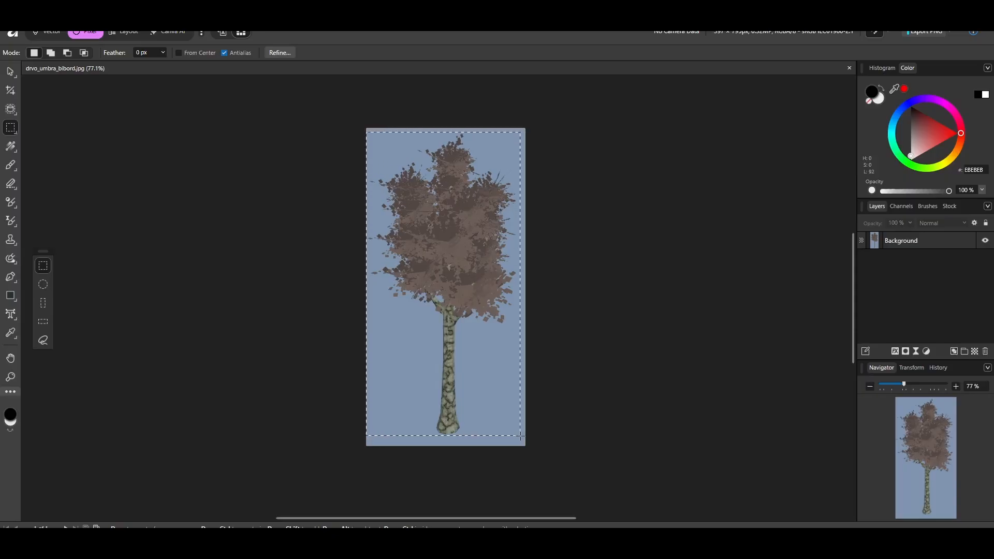
{"action": "key", "text": "v"}
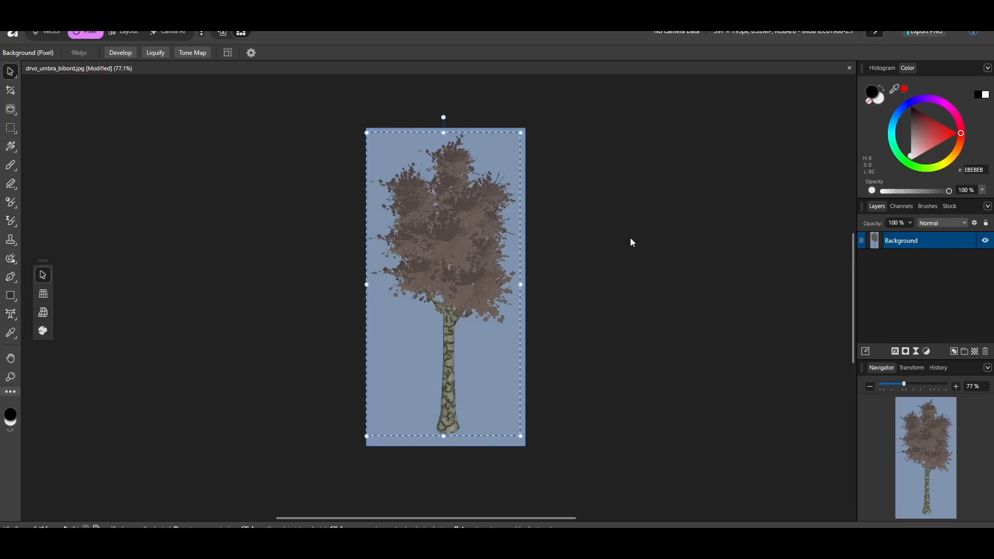
Step: Create a new document from the copied tree image on the clipboard
{"action": "left_click", "coordinate": [32, 24]}
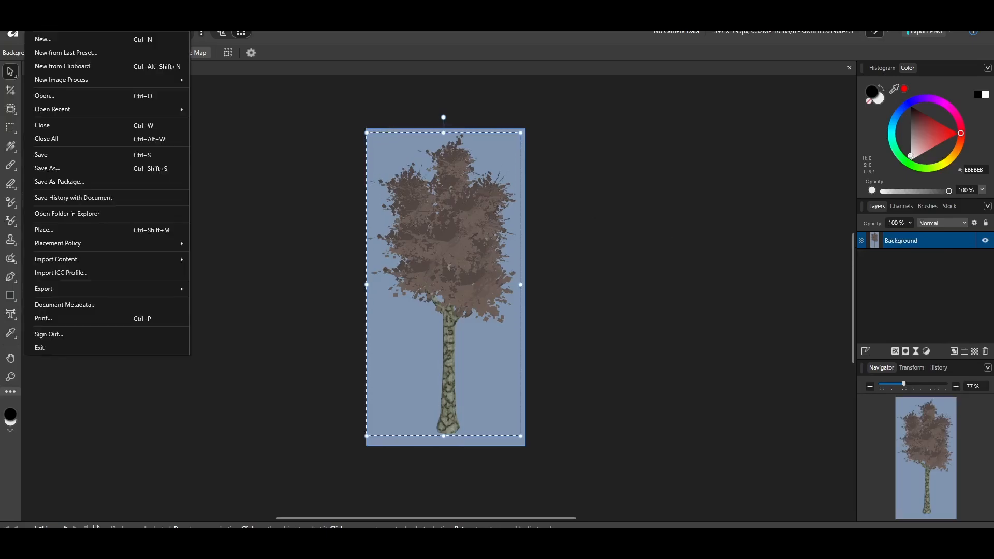
{"action": "left_click", "coordinate": [63, 66]}
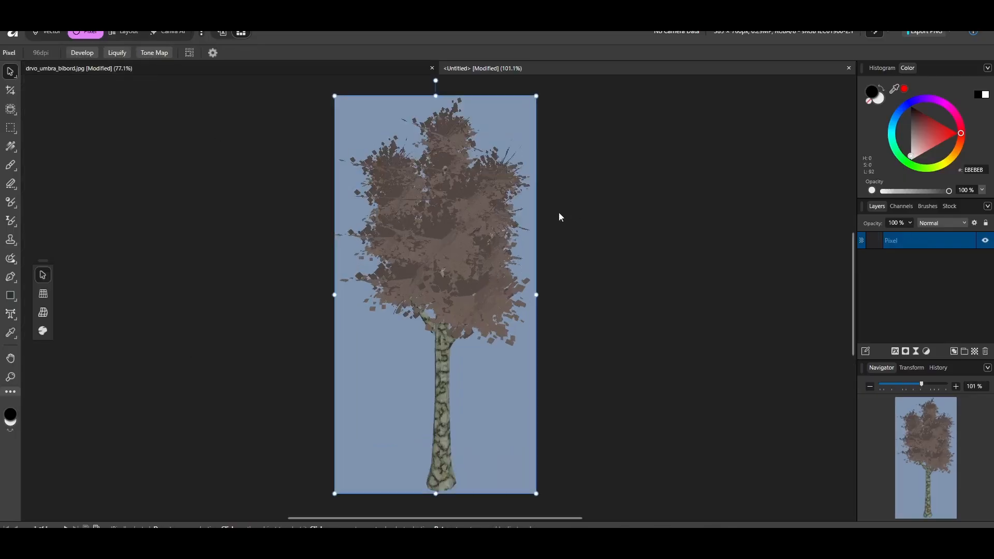
{"action": "scroll", "coordinate": [609, 239], "scroll_direction": "down", "scroll_amount": 2, "text": "ctrl"}
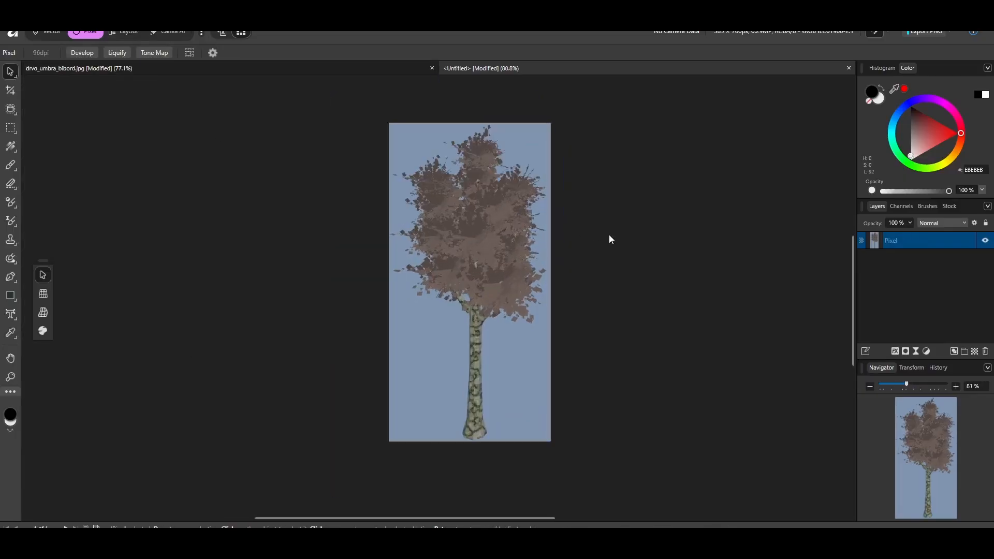
Step: Sample the image's blue background, hex 7F94AF, as the active color
{"action": "left_click", "coordinate": [366, 422]}
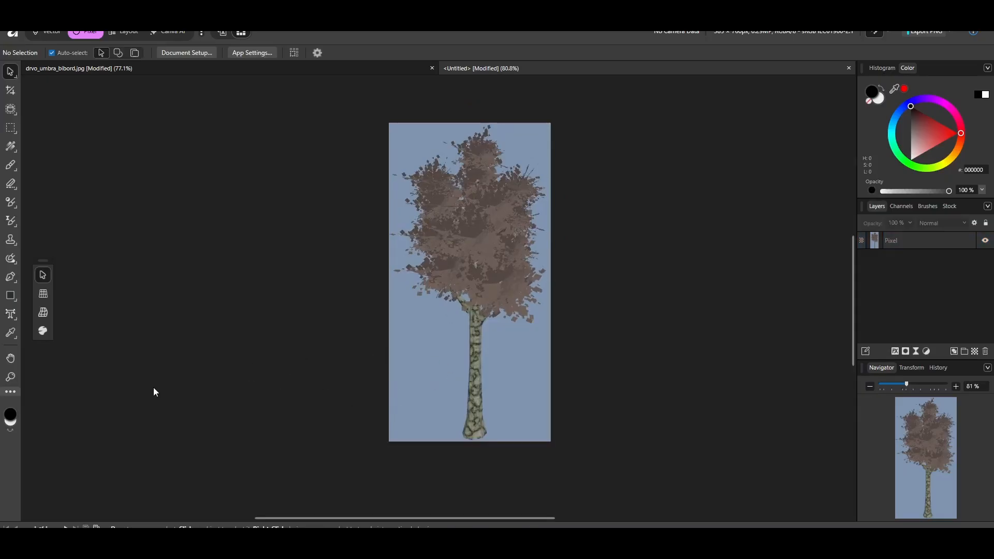
{"action": "left_click", "coordinate": [8, 421]}
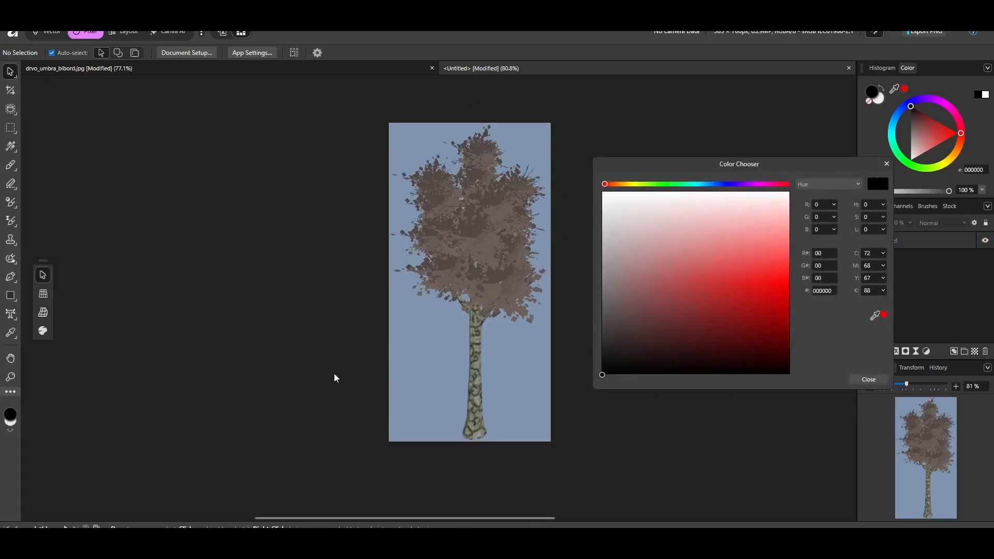
{"action": "left_click_drag", "start_coordinate": [876, 317], "coordinate": [425, 343]}
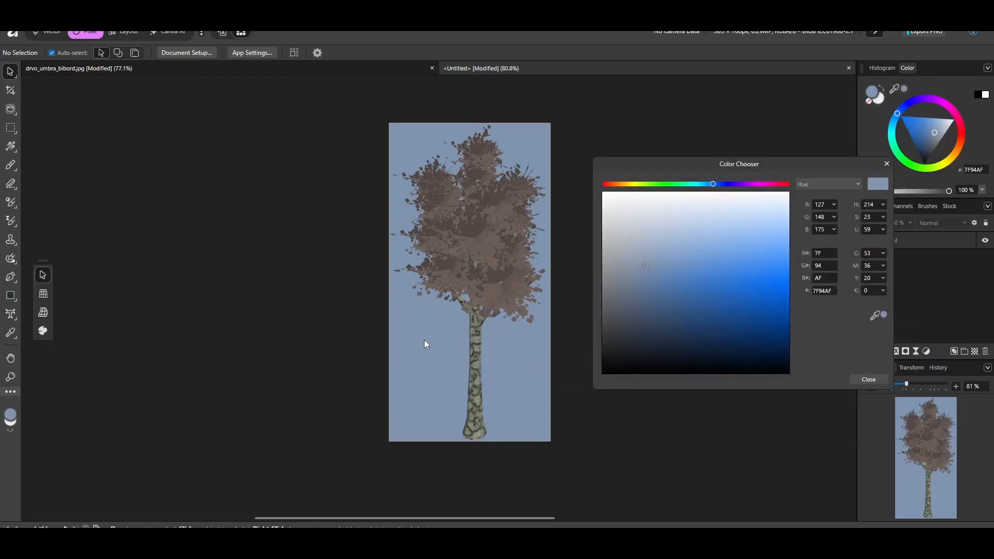
{"action": "left_click", "coordinate": [868, 379]}
Step: Select the blue background on the Pixel layer by sampled color, using 15 % tolerance and the RGB Cube model
{"action": "left_click", "coordinate": [910, 243]}
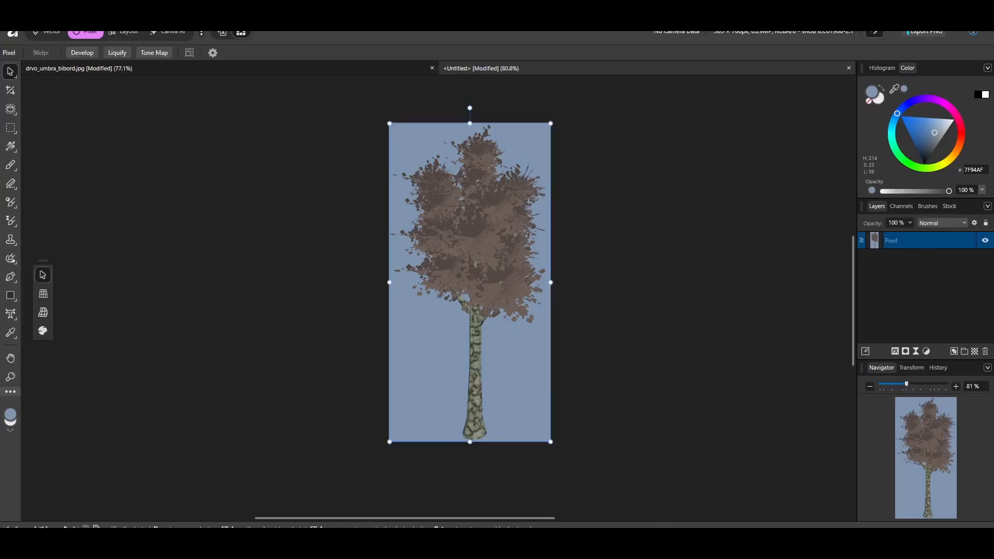
{"action": "left_click", "coordinate": [177, 12]}
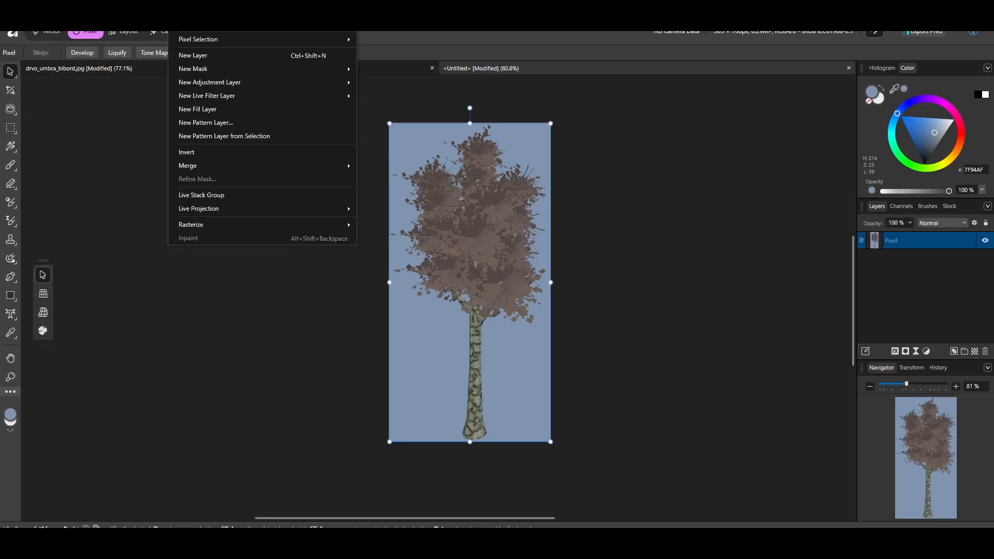
{"action": "mouse_move", "coordinate": [205, 39]}
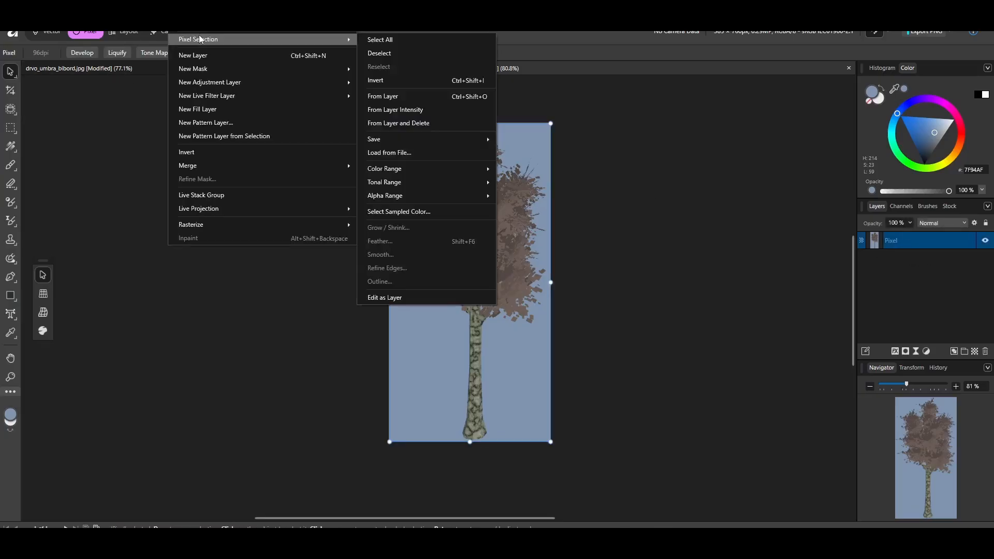
{"action": "left_click", "coordinate": [409, 213]}
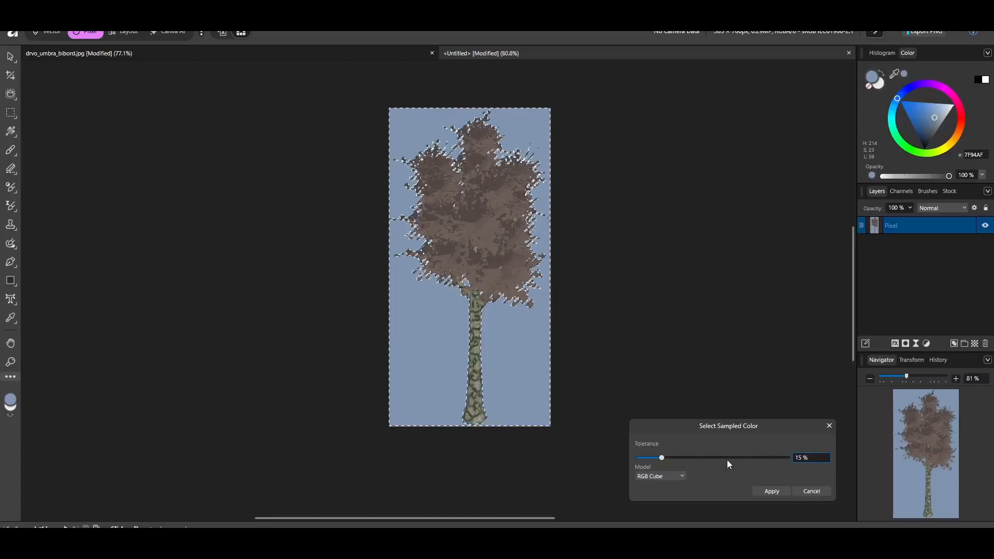
{"action": "left_click", "coordinate": [771, 491]}
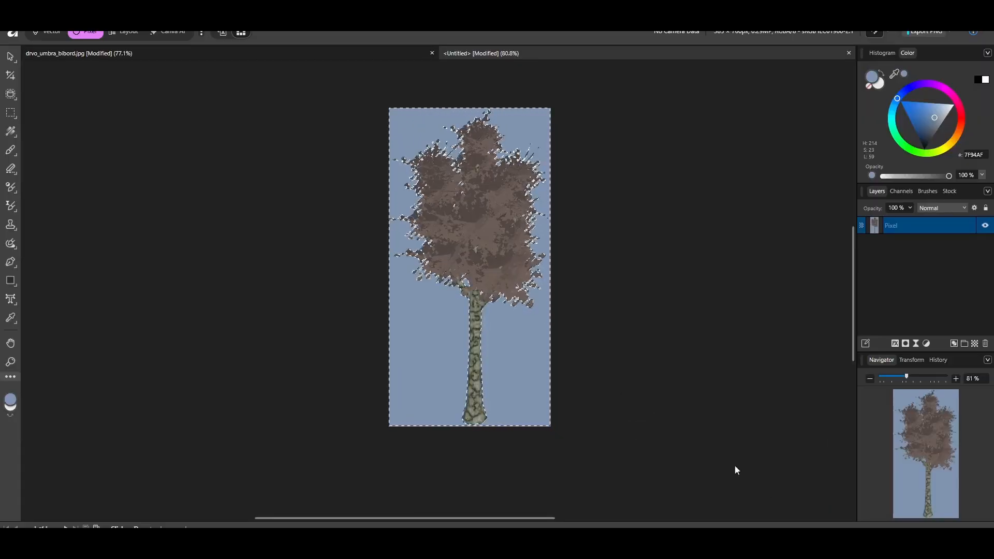
{"action": "key", "text": "v"}
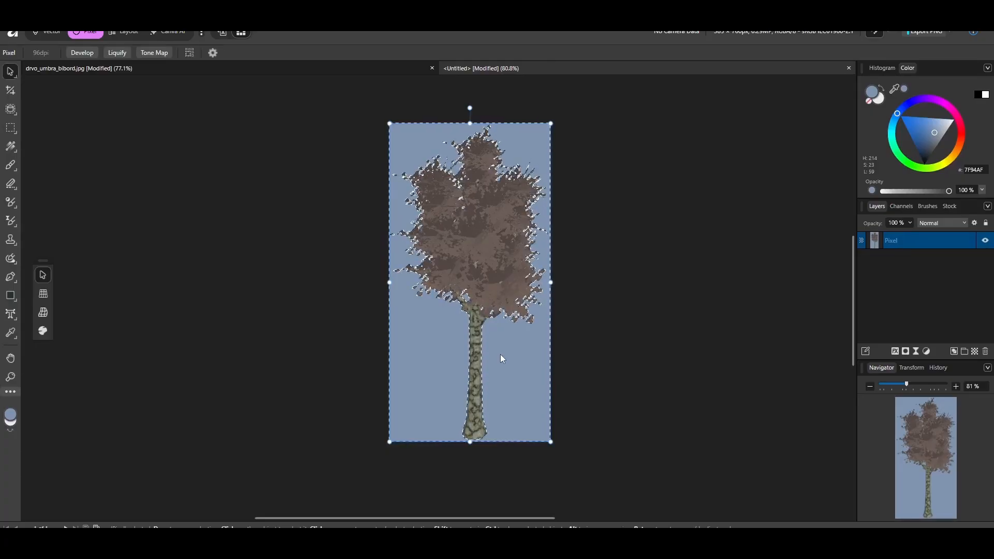
Step: Delete the selected blue background from the Pixel layer so the tree sits on transparency, keeping that layer selected
{"action": "key", "text": "Delete"}
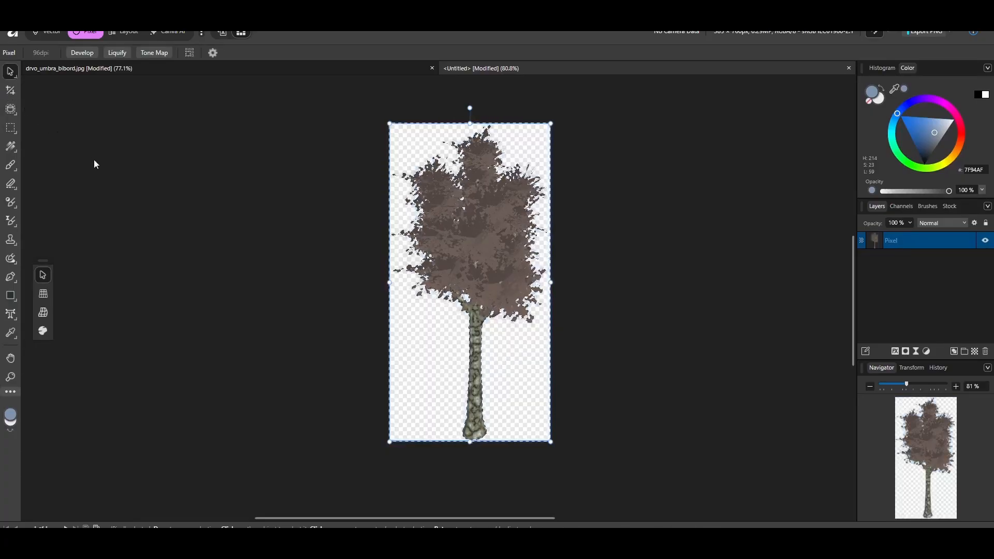
{"action": "left_click", "coordinate": [97, 160]}
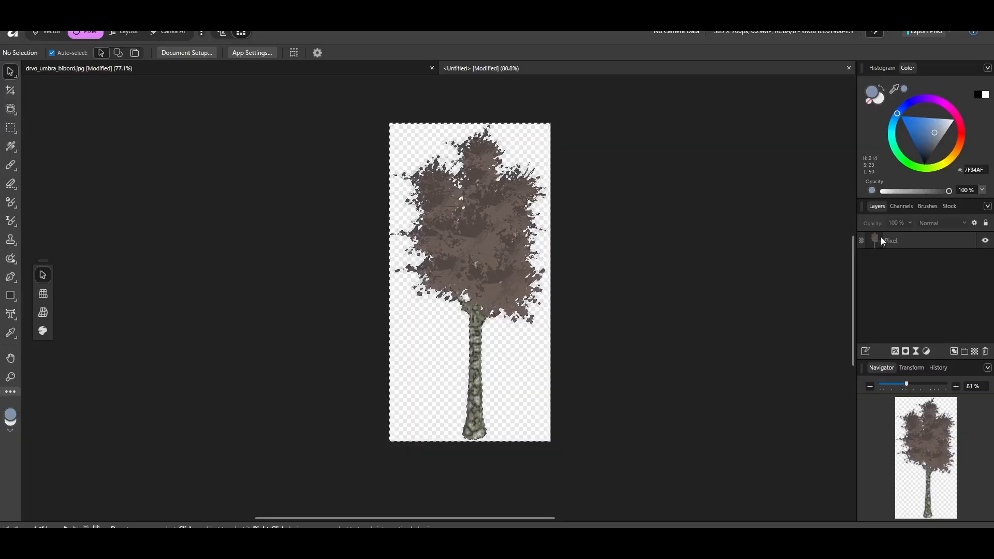
{"action": "left_click", "coordinate": [906, 241]}
{"action": "left_click", "coordinate": [701, 262]}
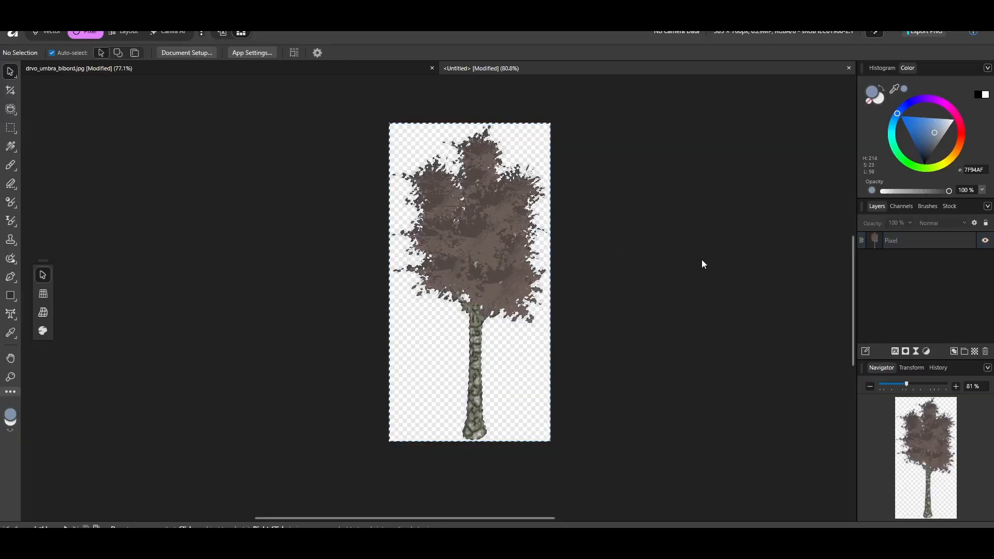
{"action": "left_click", "coordinate": [914, 247]}
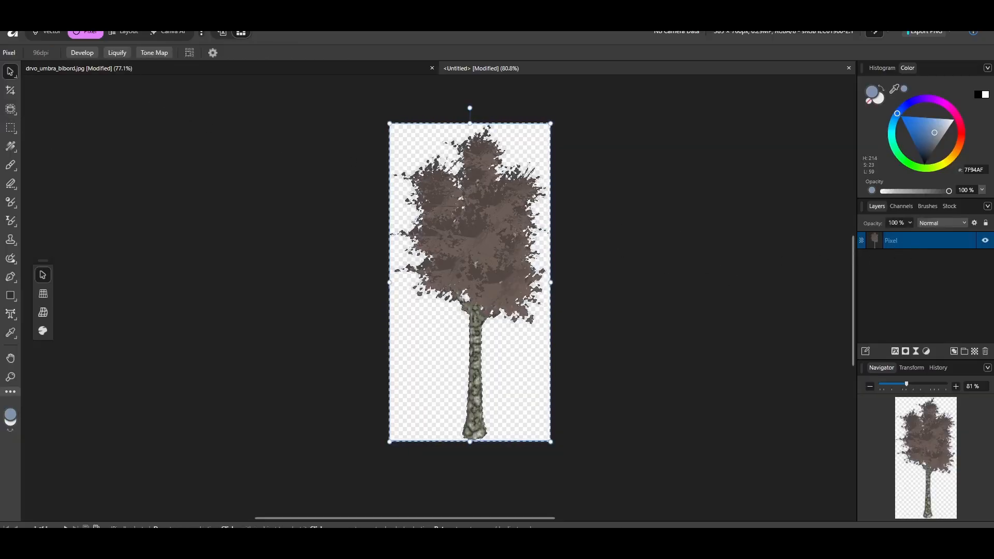
Step: Prepare a document resize to 128 px height with the proportions linked and Bicubic resampling
{"action": "left_click", "coordinate": [86, 17]}
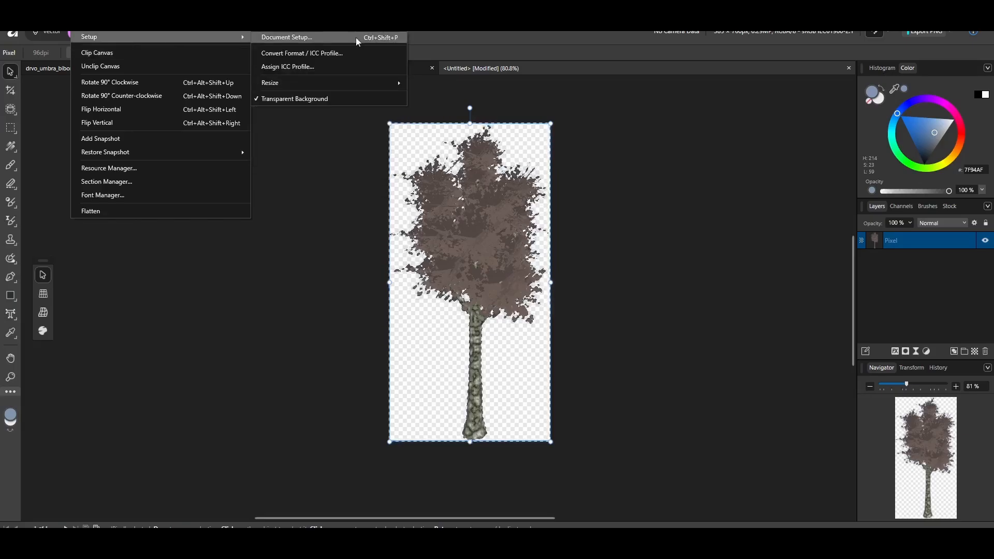
{"action": "mouse_move", "coordinate": [310, 81]}
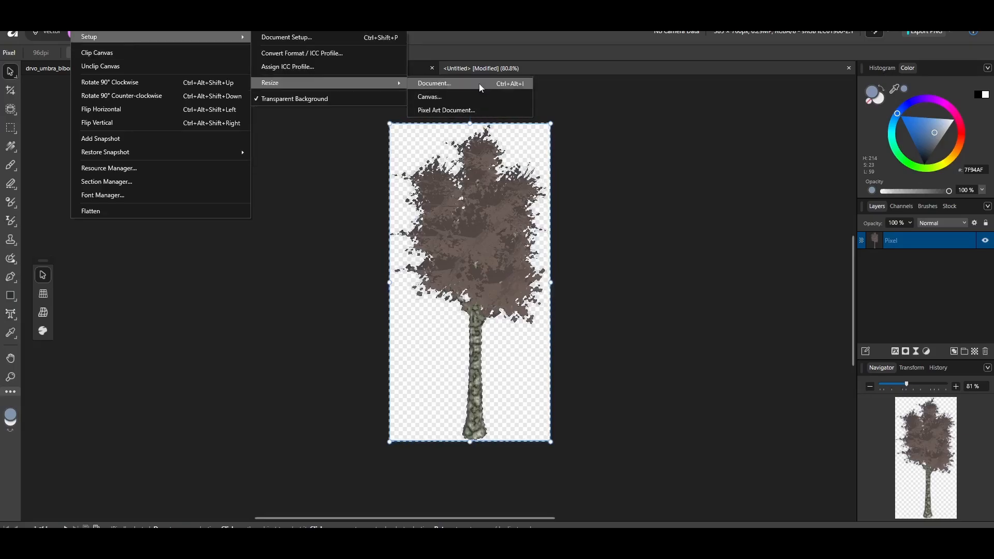
{"action": "left_click", "coordinate": [479, 85]}
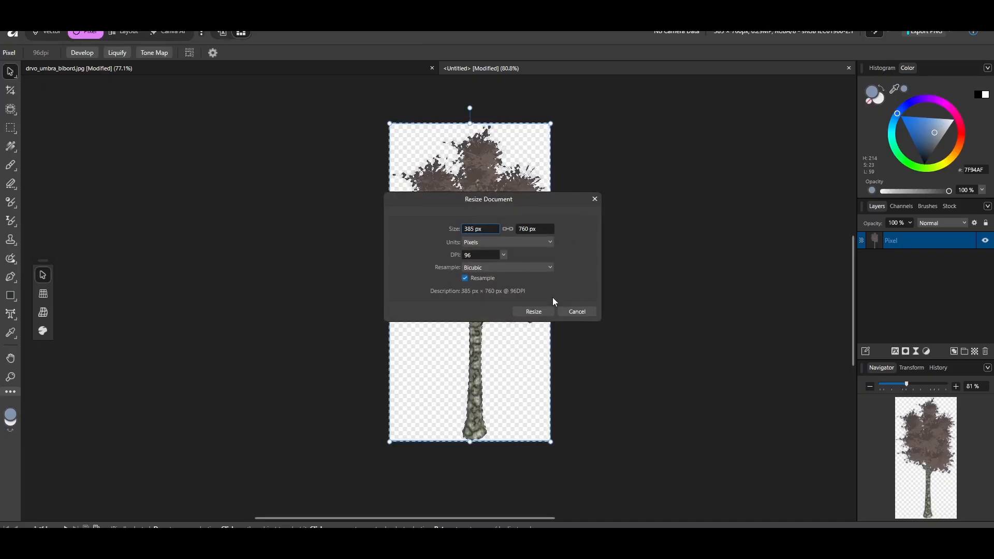
{"action": "left_click", "coordinate": [523, 228]}
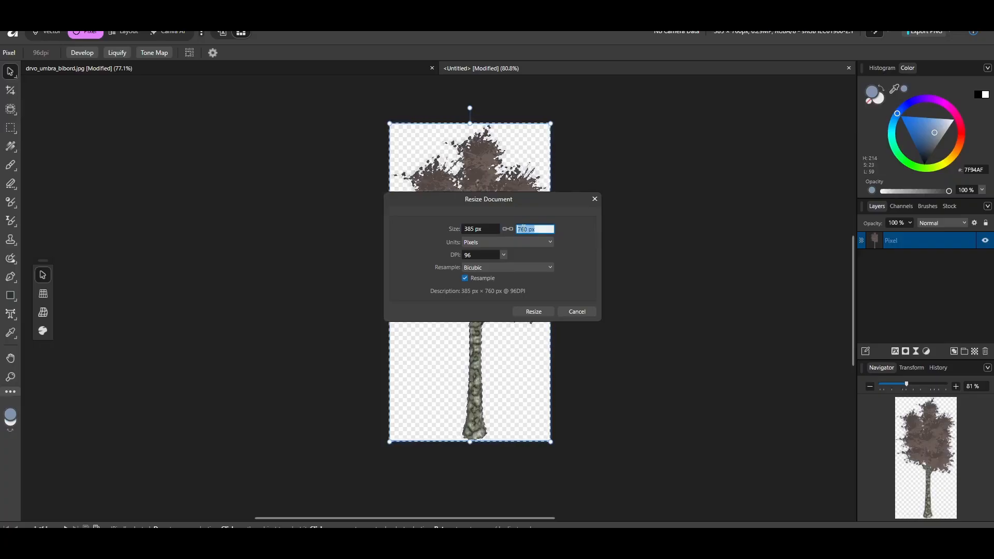
{"action": "type", "text": "128"}
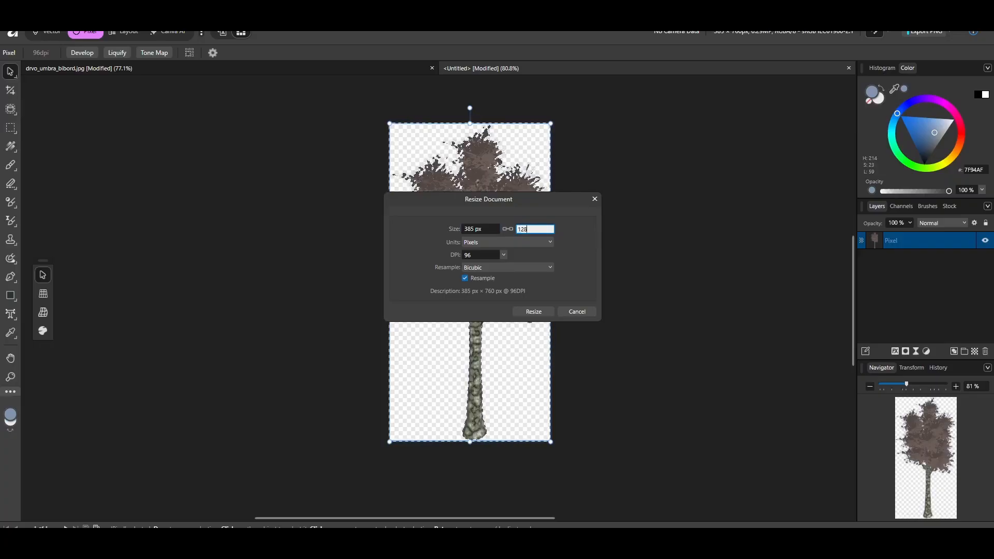
{"action": "key", "text": "Return"}
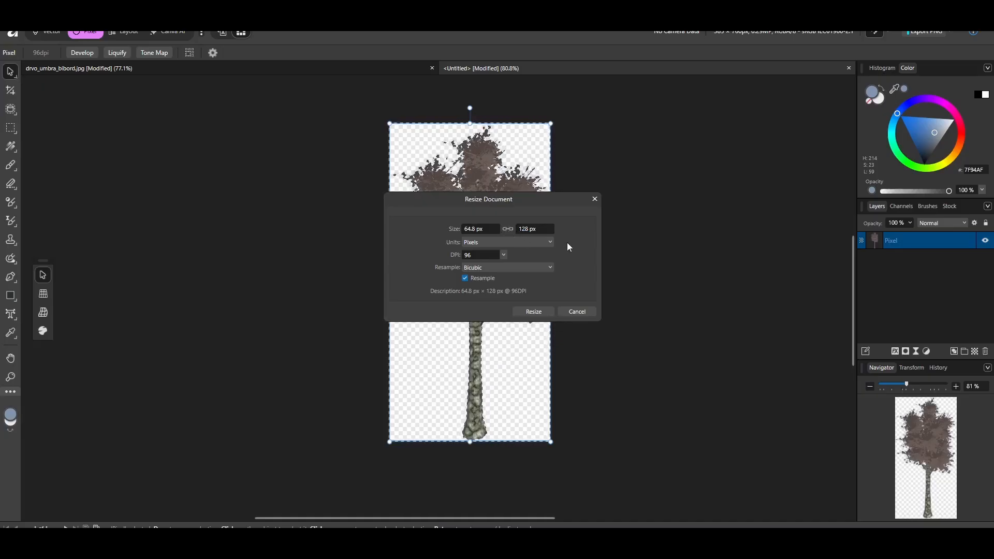
{"action": "left_click", "coordinate": [528, 228]}
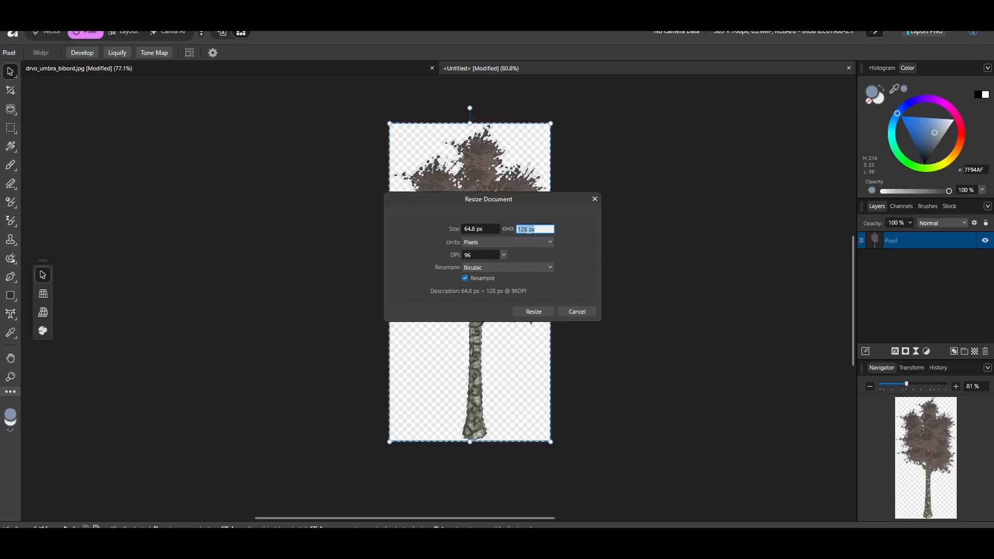
{"action": "type", "text": "256"}
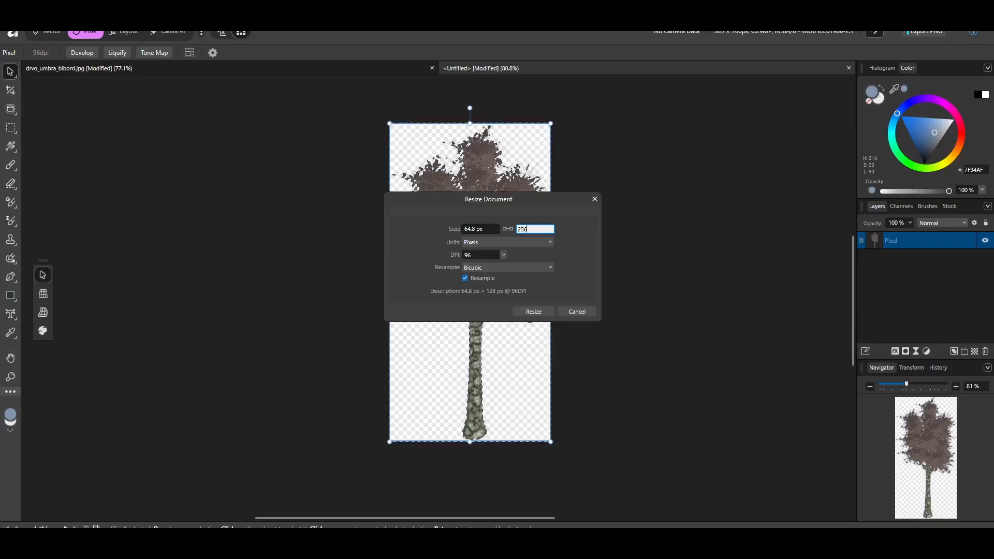
{"action": "key", "text": "BackSpace"}
{"action": "key", "text": "BackSpace"}
{"action": "key", "text": "BackSpace"}
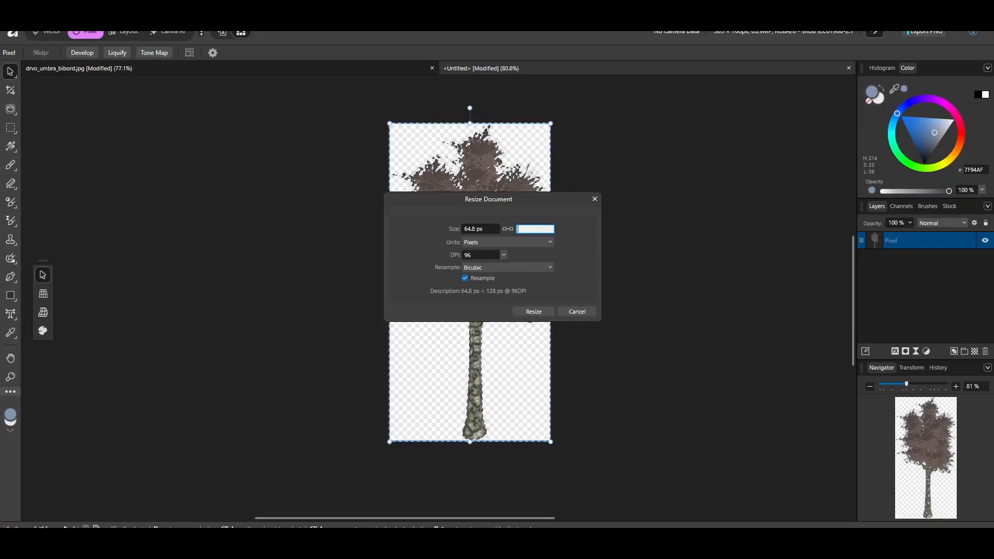
Step: Re-enter 128 px as the document height and apply the resize
{"action": "type", "text": "128"}
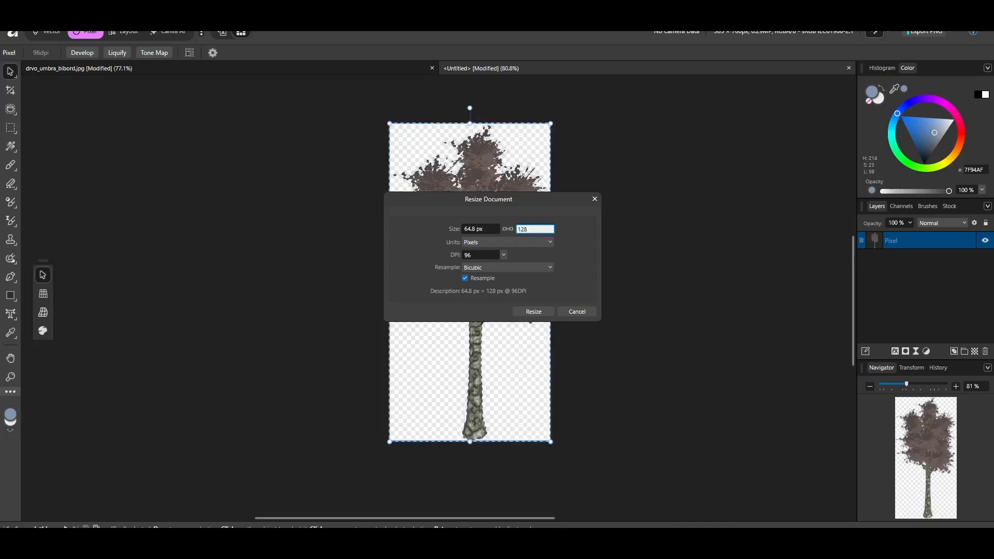
{"action": "key", "text": "Return"}
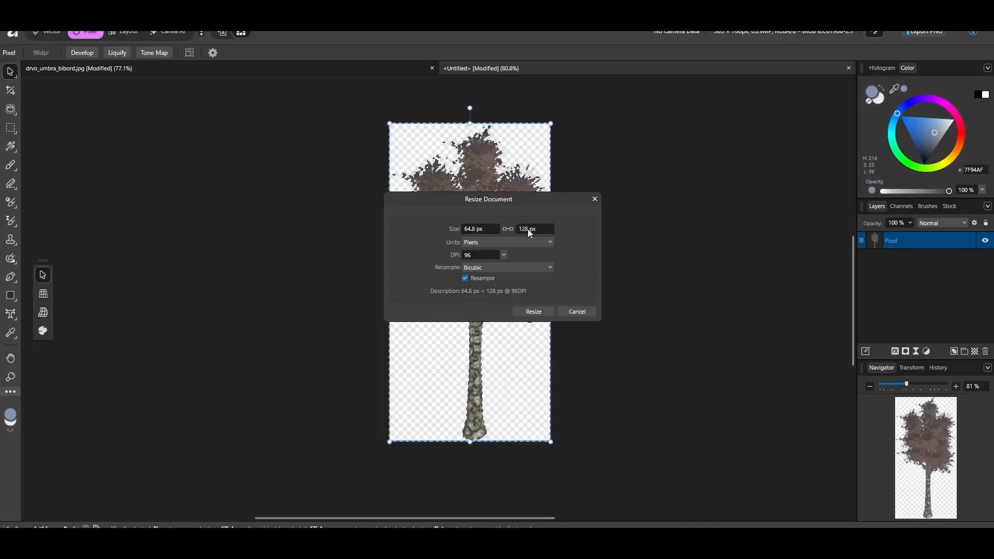
{"action": "left_click", "coordinate": [536, 312]}
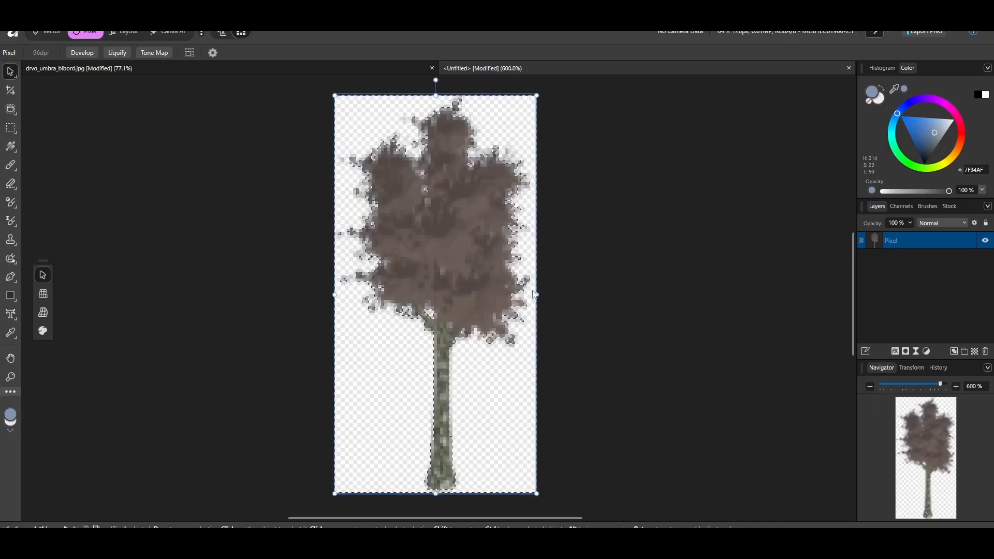
Step: Examine the downsized tree image at several zoom levels to judge its quality and transparent edges
{"action": "scroll", "coordinate": [533, 294], "scroll_direction": "down", "scroll_amount": 3, "text": "ctrl"}
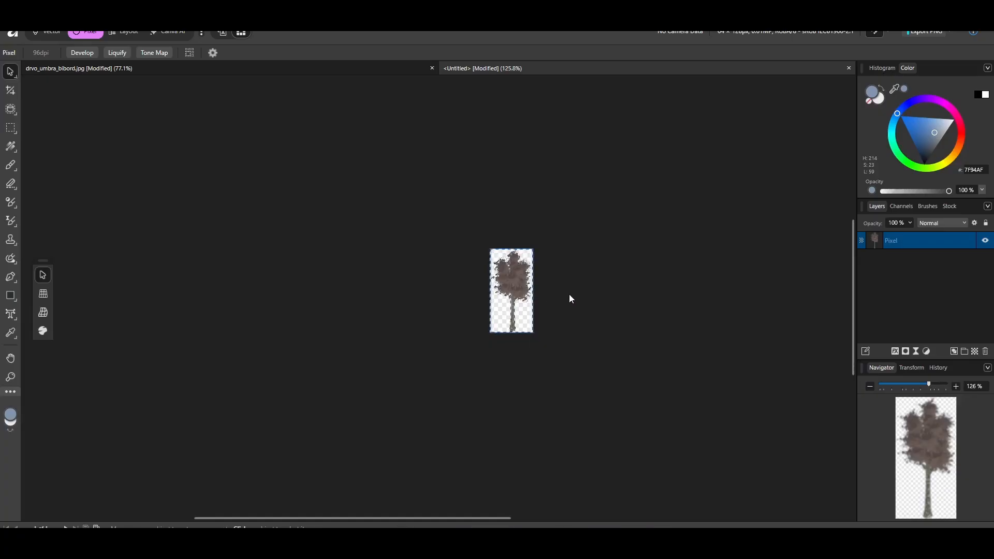
{"action": "left_click", "coordinate": [588, 296]}
{"action": "scroll", "coordinate": [637, 244], "scroll_direction": "up", "scroll_amount": 2, "text": "ctrl"}
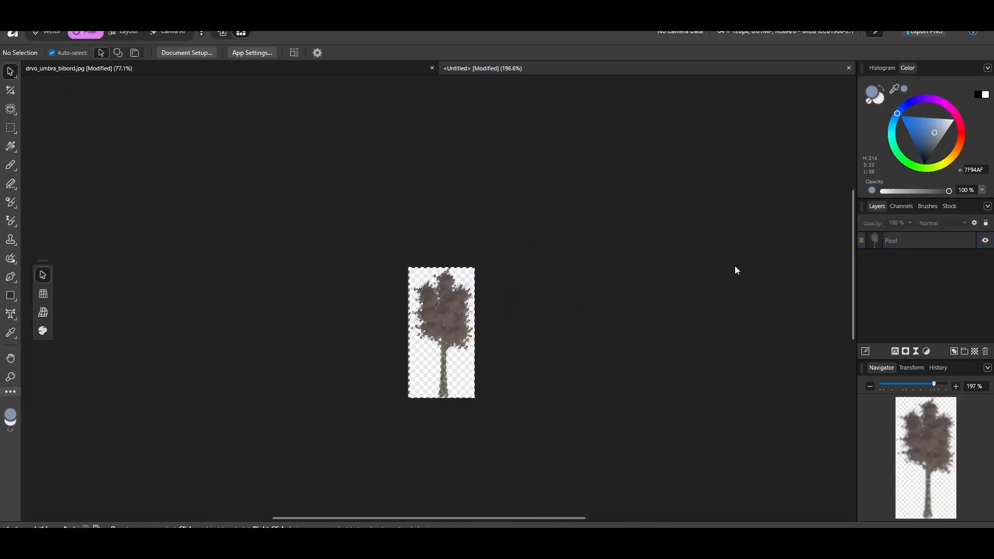
{"action": "left_click", "coordinate": [928, 241]}
{"action": "scroll", "coordinate": [449, 331], "scroll_direction": "up", "scroll_amount": 3, "text": "ctrl"}
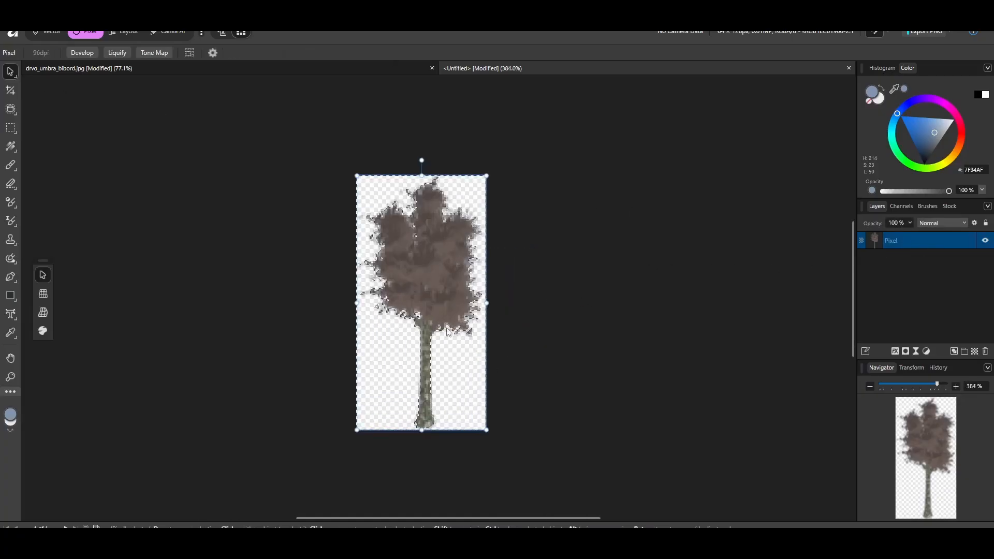
{"action": "left_click", "coordinate": [507, 320]}
{"action": "scroll", "coordinate": [507, 320], "scroll_direction": "up", "scroll_amount": 2, "text": "ctrl"}
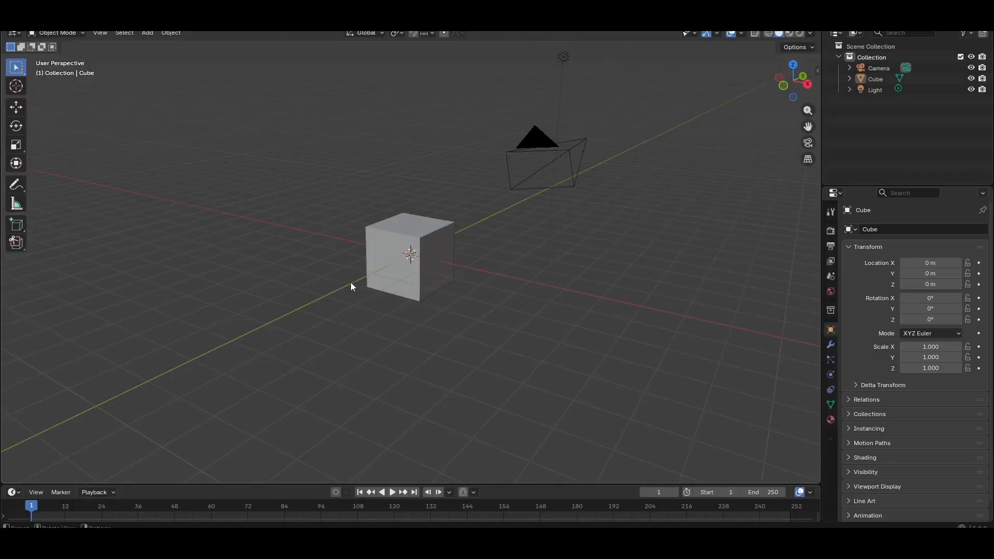
Step: Switch to a new Blender scene, delete all default objects and enable the Screencast Keys display
{"action": "key", "text": "a"}
{"action": "key", "text": "Delete"}
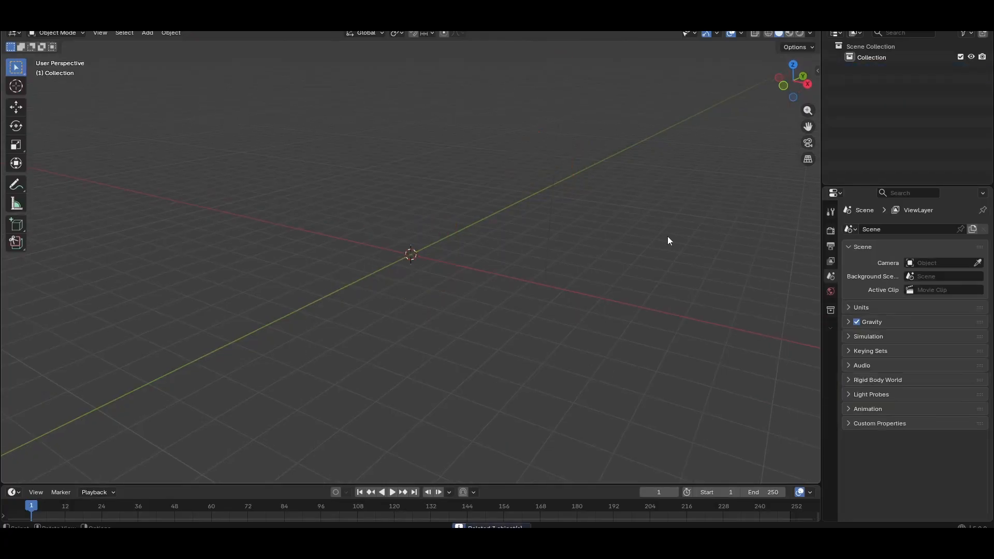
{"action": "key", "text": "n"}
{"action": "left_click", "coordinate": [813, 255]}
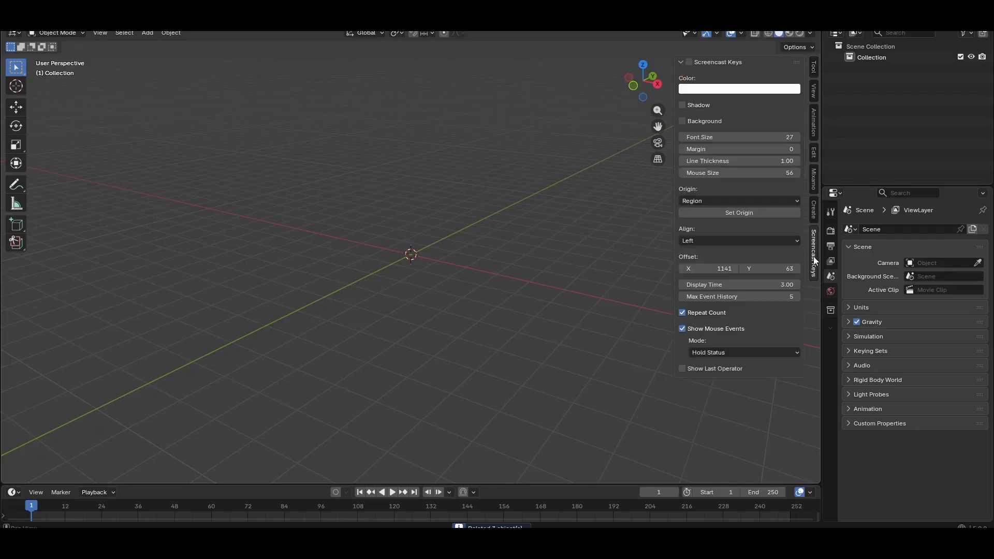
{"action": "key", "text": "n"}
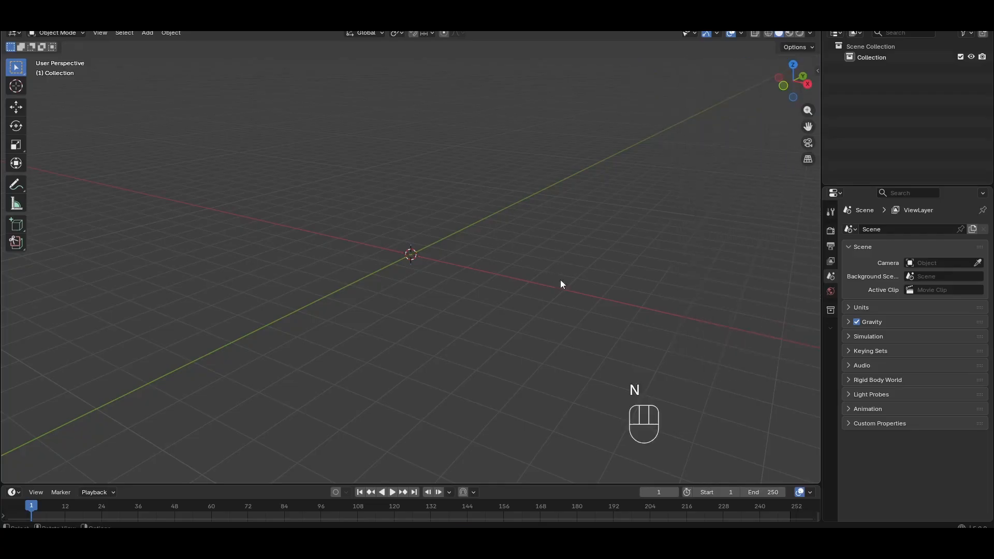
Step: Import drvo_koc_umbra_bilbord.png as an image mesh plane 1 m high, with Principled shader and alpha enabled
{"action": "mouse_move", "coordinate": [446, 313]}
{"action": "middle_mouse_down"}
{"action": "mouse_move", "coordinate": [428, 335]}
{"action": "mouse_move", "coordinate": [407, 296]}
{"action": "mouse_move", "coordinate": [435, 309]}
{"action": "middle_mouse_up"}
{"action": "key", "text": "shift+a"}
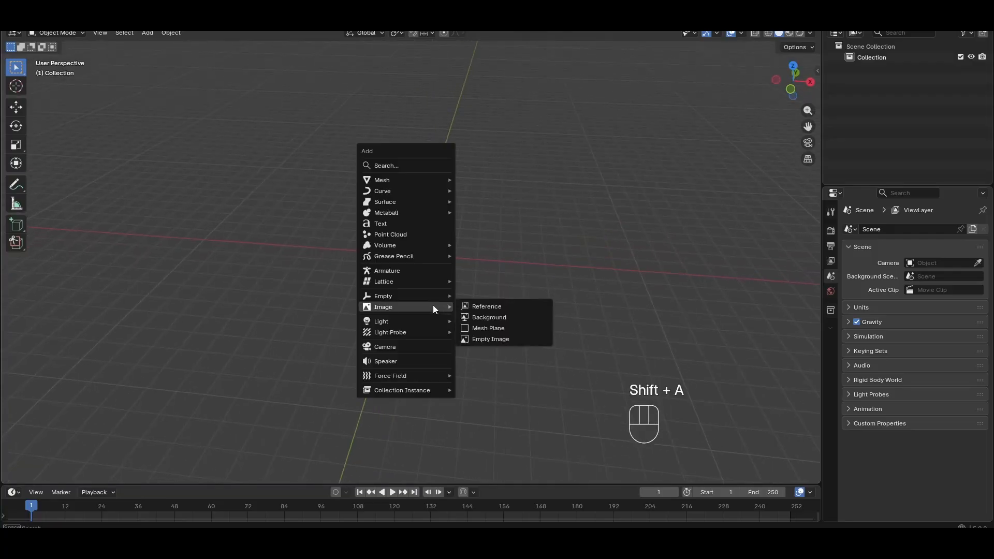
{"action": "left_click", "coordinate": [508, 328]}
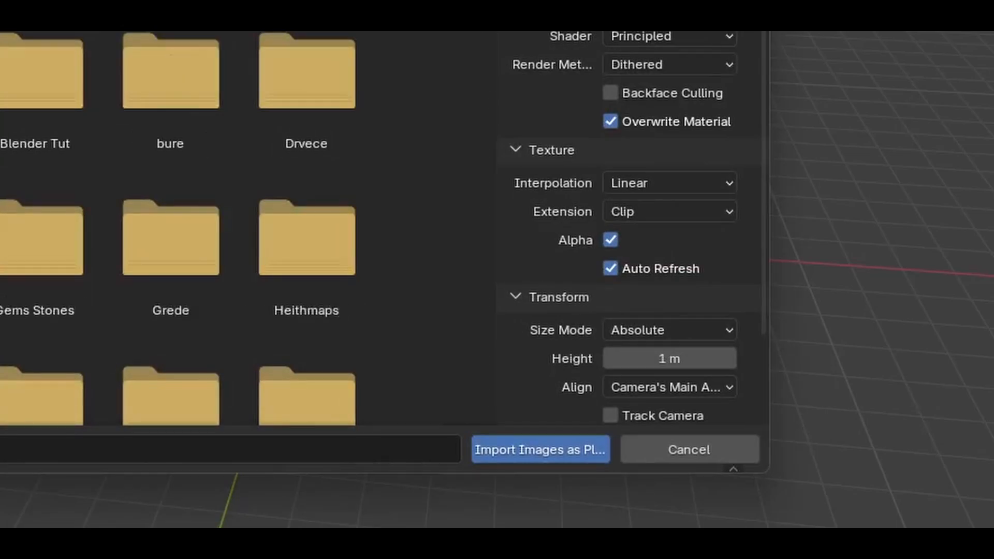
{"action": "double_click", "coordinate": [331, 112]}
{"action": "double_click", "coordinate": [264, 124]}
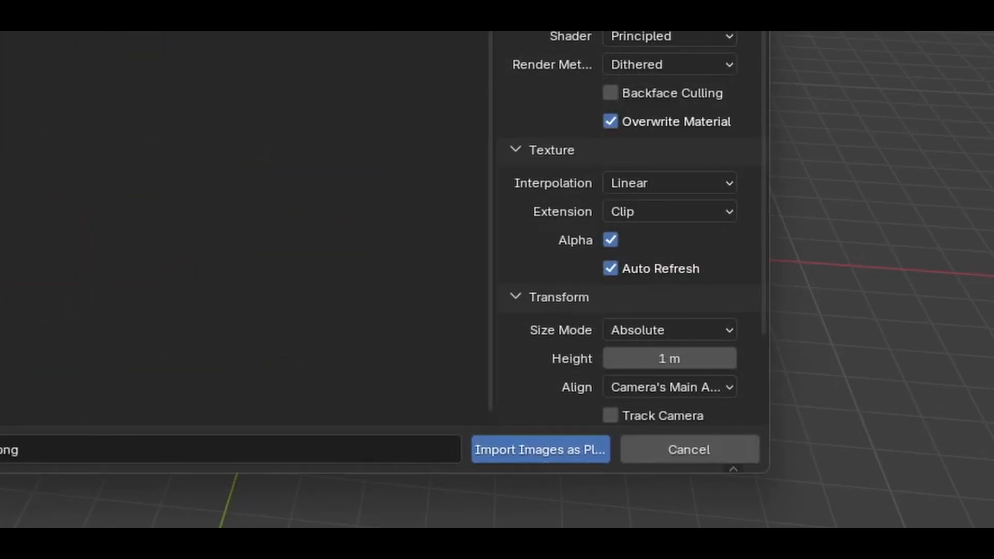
{"action": "left_click", "coordinate": [537, 454]}
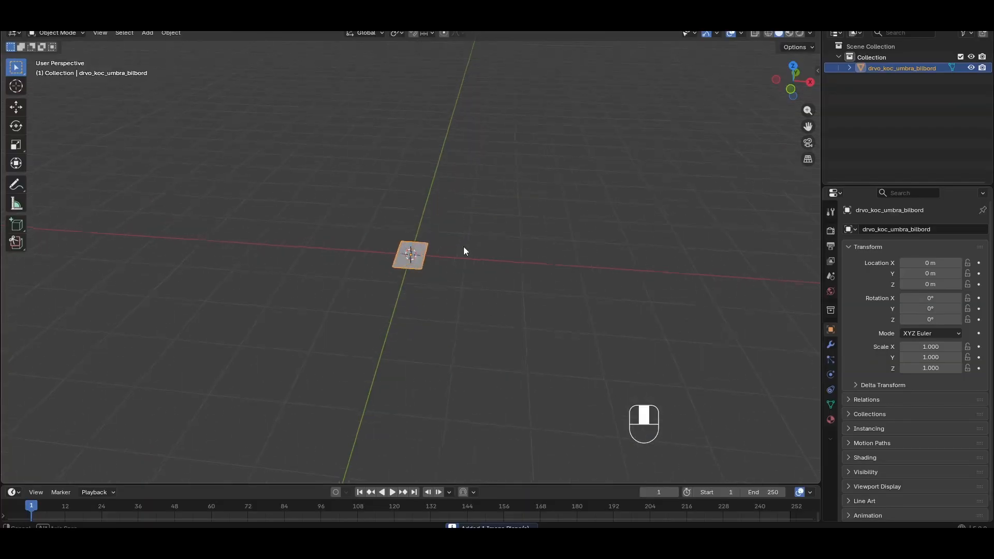
Step: Set the viewport shading to Material Preview to show the tree texture on the imported plane
{"action": "middle_click_drag", "start_coordinate": [464, 251], "coordinate": [455, 288]}
{"action": "scroll", "coordinate": [451, 251], "scroll_direction": "up", "scroll_amount": 5}
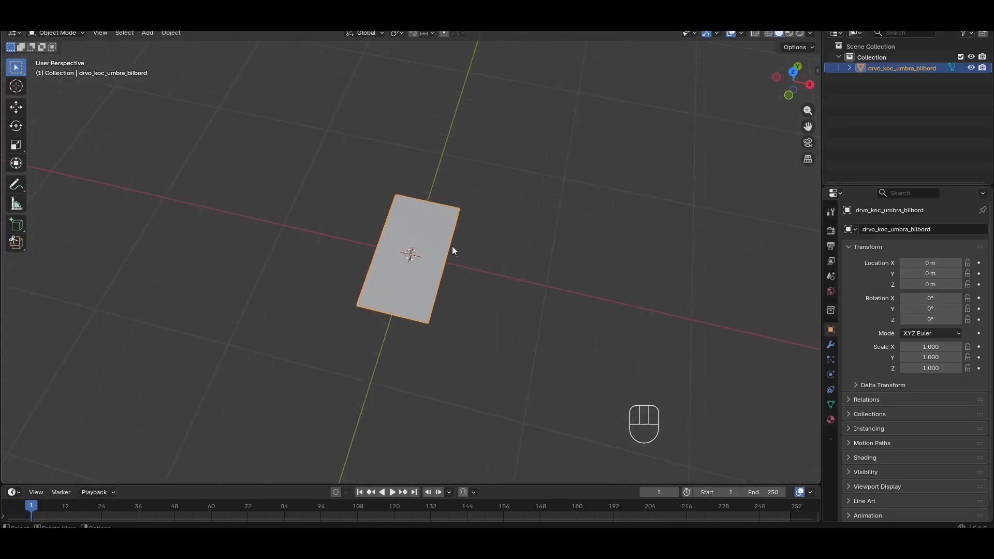
{"action": "left_click", "coordinate": [790, 37]}
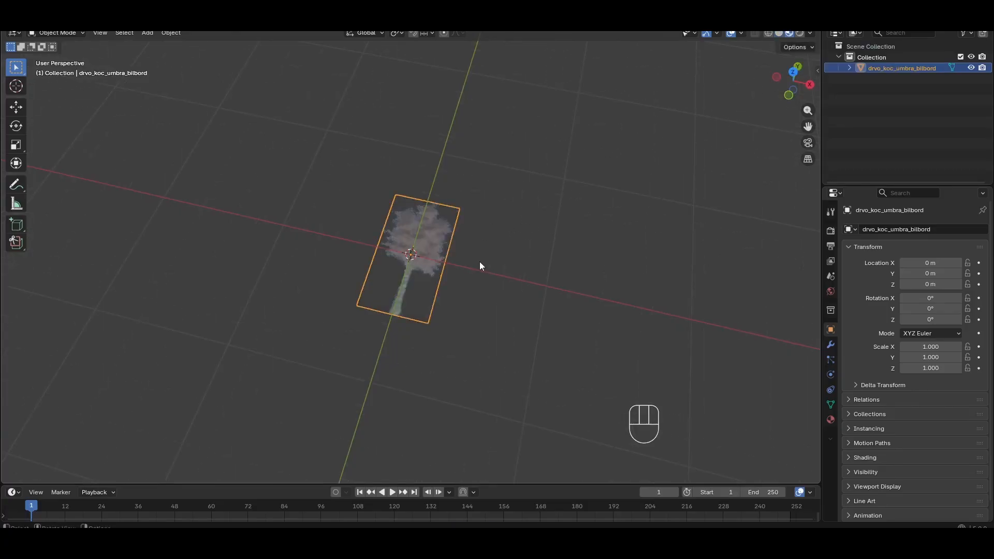
{"action": "mouse_move", "coordinate": [479, 262]}
{"action": "middle_mouse_down"}
{"action": "mouse_move", "coordinate": [510, 205]}
{"action": "mouse_move", "coordinate": [453, 212]}
{"action": "mouse_move", "coordinate": [444, 224]}
{"action": "middle_mouse_up"}
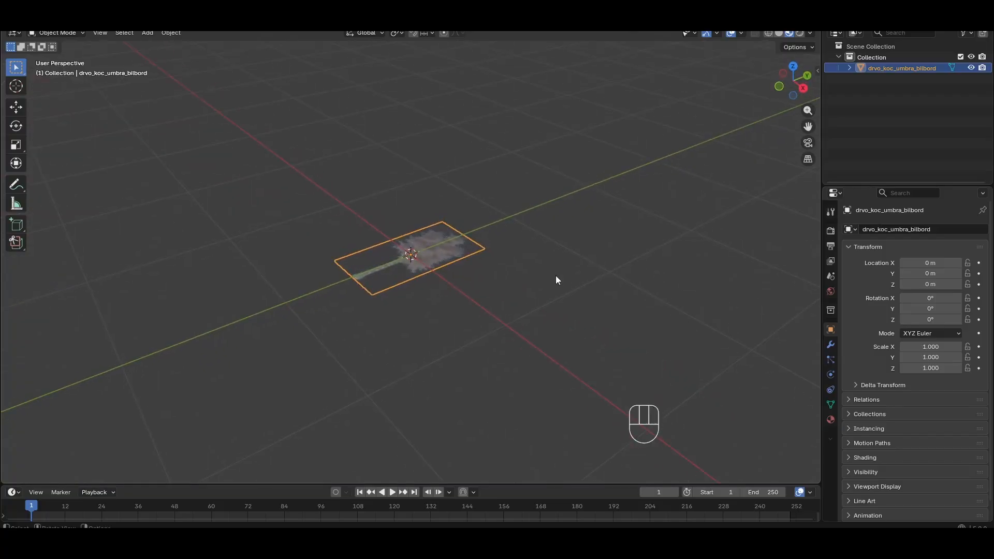
Step: Rotate the tree plane 90° about the global X axis so it stands upright
{"action": "key", "text": "r"}
{"action": "key", "text": "x"}
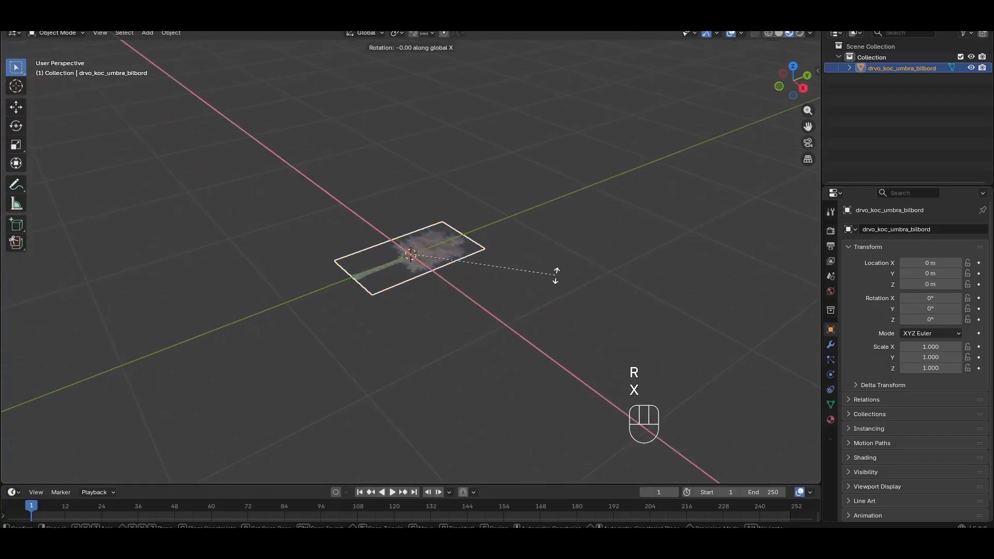
{"action": "key", "text": "9"}
{"action": "key", "text": "0"}
{"action": "left_click", "coordinate": [555, 275]}
{"action": "mouse_move", "coordinate": [550, 280]}
{"action": "middle_mouse_down"}
{"action": "mouse_move", "coordinate": [526, 279]}
{"action": "mouse_move", "coordinate": [554, 266]}
{"action": "middle_mouse_up"}
Step: In front orthographic view, move the tree plane up along Z by about 0.495 m so the trunk's base meets the ground line
{"action": "key", "text": "KP_1"}
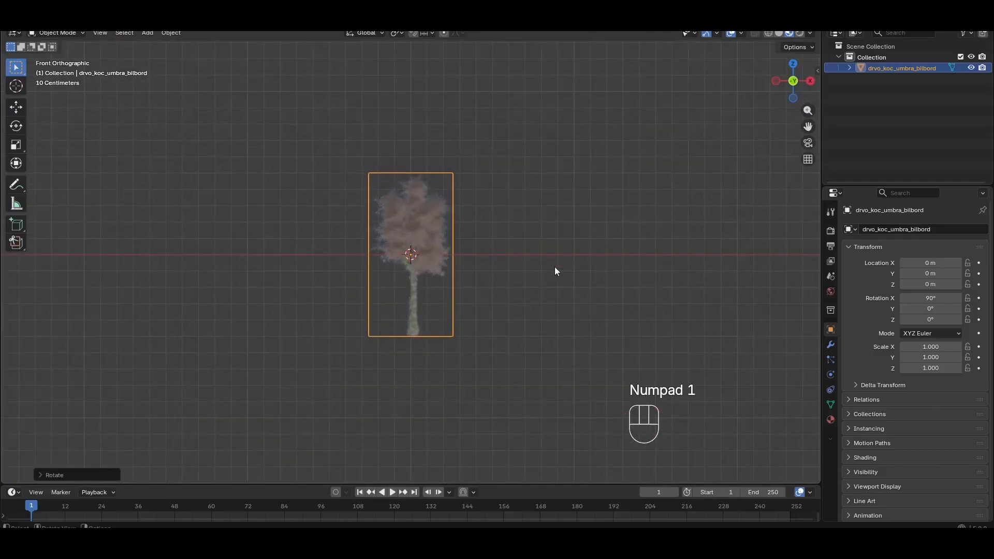
{"action": "key", "text": "g"}
{"action": "key", "text": "z"}
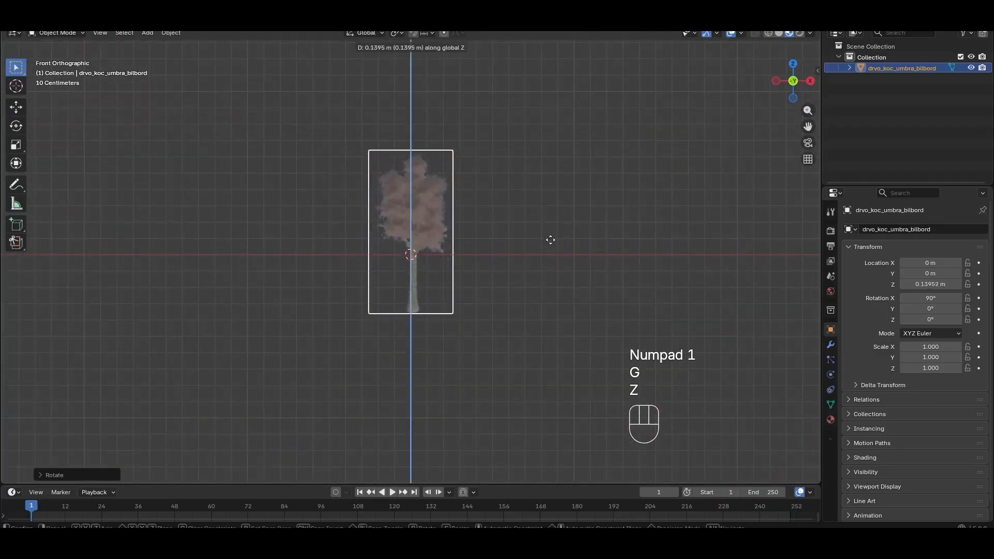
{"action": "left_click", "coordinate": [542, 185]}
{"action": "middle_click_drag", "start_coordinate": [542, 186], "coordinate": [566, 233]}
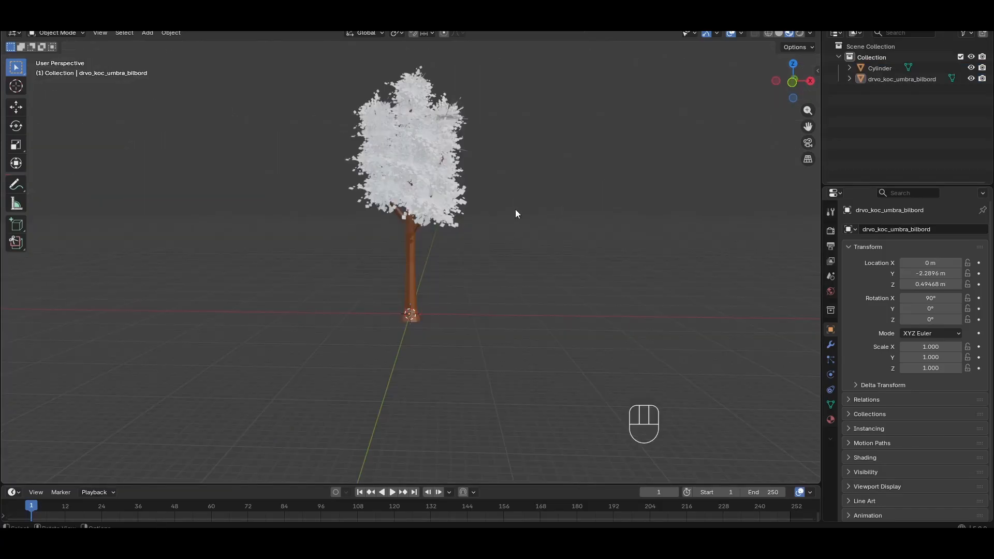
{"action": "scroll", "coordinate": [425, 300], "scroll_direction": "up", "scroll_amount": 4}
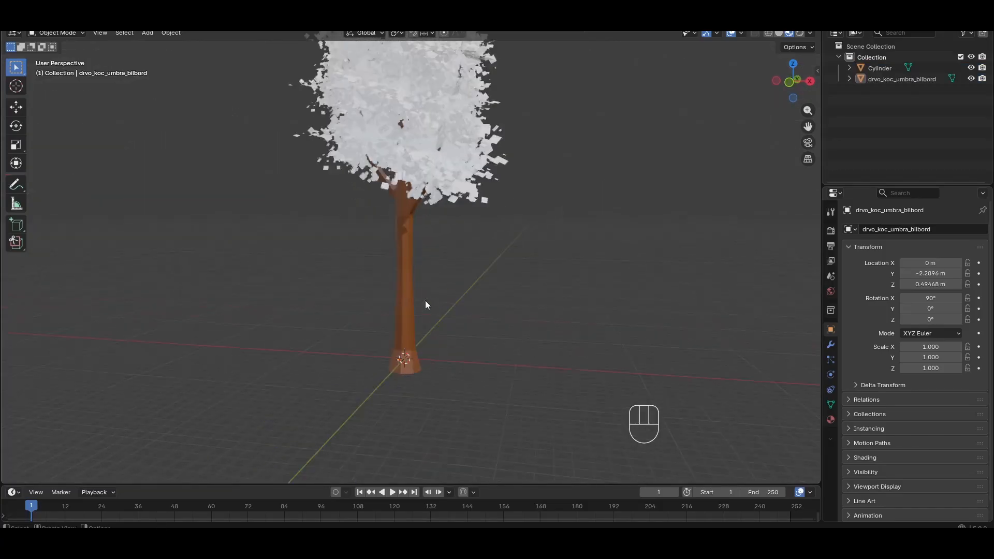
Step: Select the small tree plane at the 3D trunk's base in front view and scale it up uniformly to about 25
{"action": "key", "text": "KP_1"}
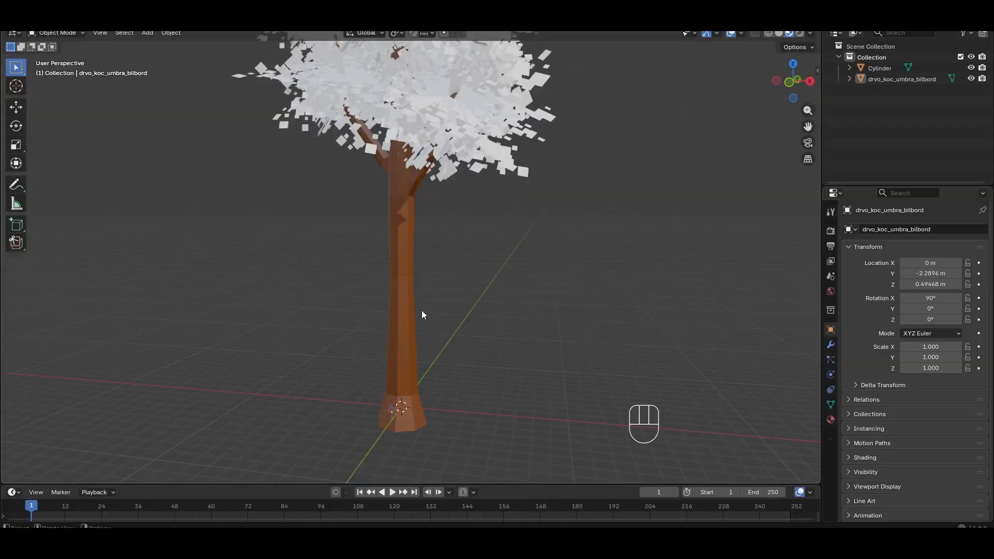
{"action": "scroll", "coordinate": [430, 405], "scroll_direction": "up", "scroll_amount": 3}
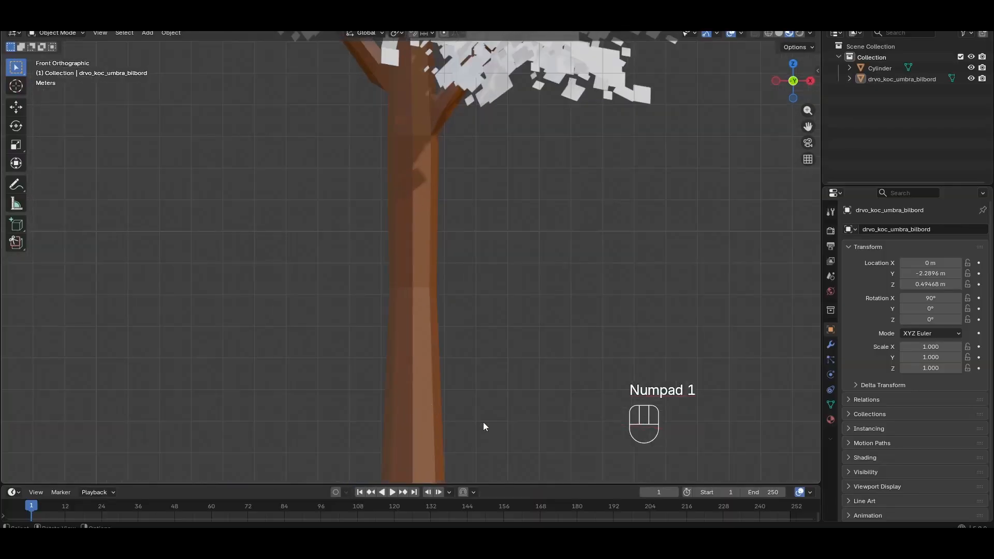
{"action": "middle_click_drag", "start_coordinate": [483, 421], "coordinate": [475, 275], "text": "shift"}
{"action": "scroll", "coordinate": [422, 382], "scroll_direction": "up", "scroll_amount": 2}
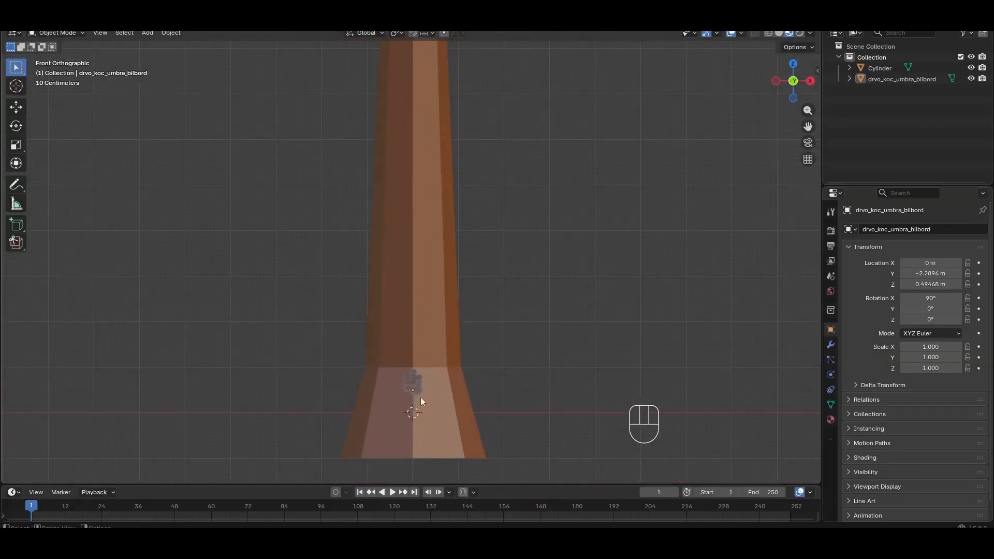
{"action": "left_click", "coordinate": [418, 384]}
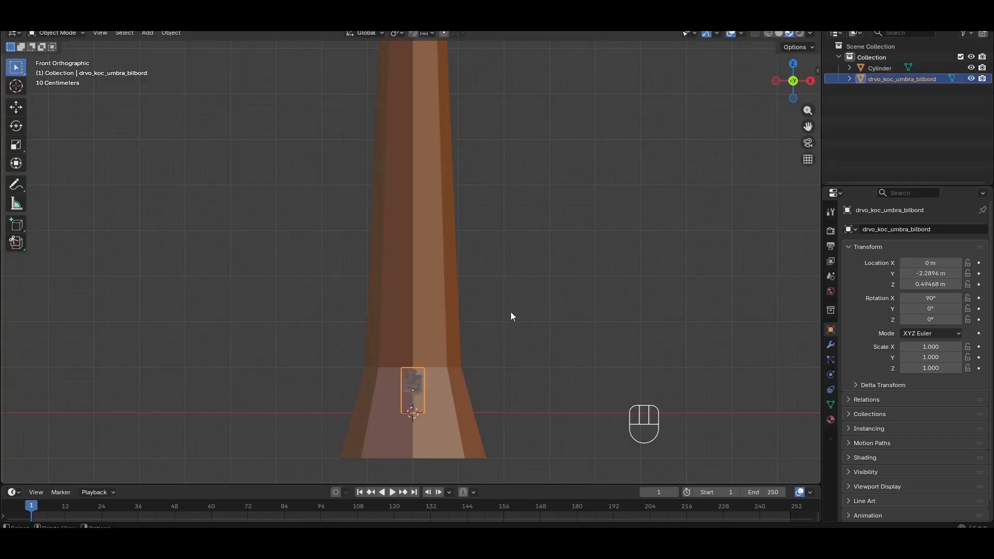
{"action": "scroll", "coordinate": [509, 313], "scroll_direction": "down", "scroll_amount": 5}
{"action": "middle_click_drag", "start_coordinate": [557, 259], "coordinate": [534, 330], "text": "shift"}
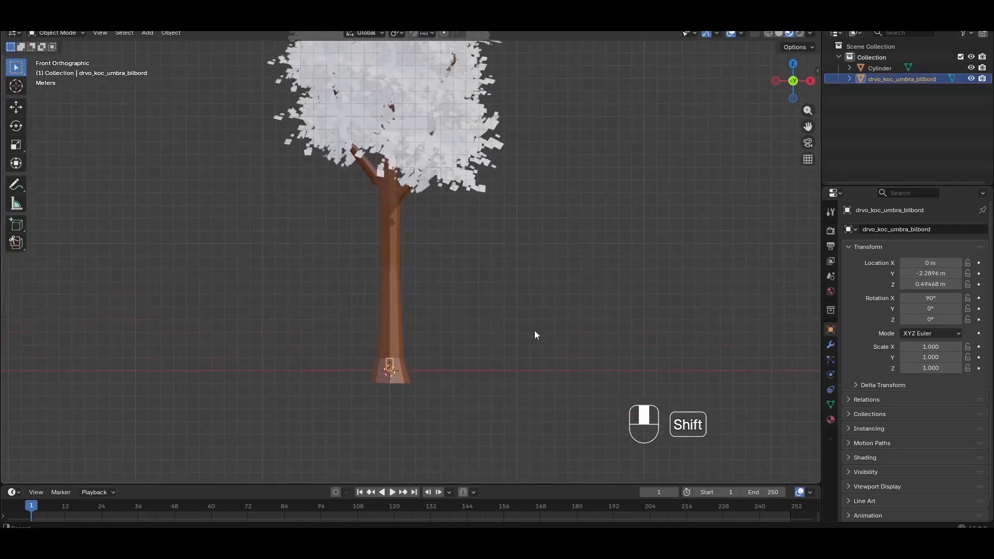
{"action": "key", "text": "s"}
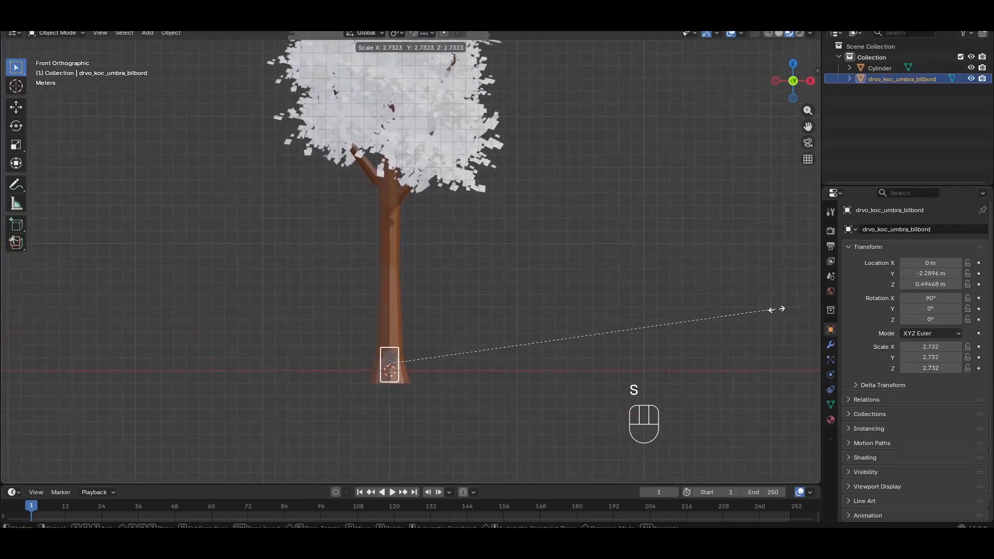
{"action": "left_click", "coordinate": [776, 310]}
{"action": "key", "text": "s"}
{"action": "left_click", "coordinate": [671, 293]}
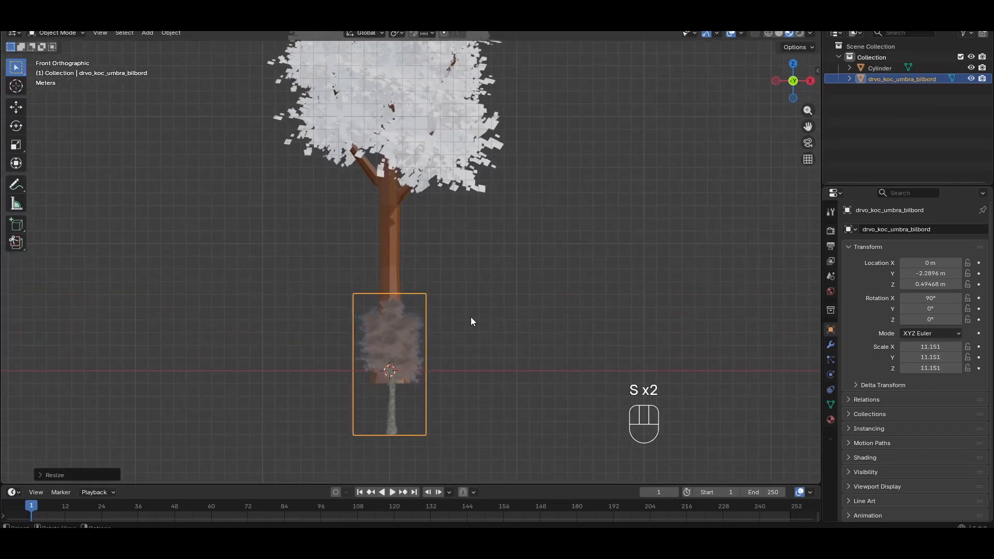
{"action": "key", "text": "s"}
{"action": "left_click", "coordinate": [590, 298]}
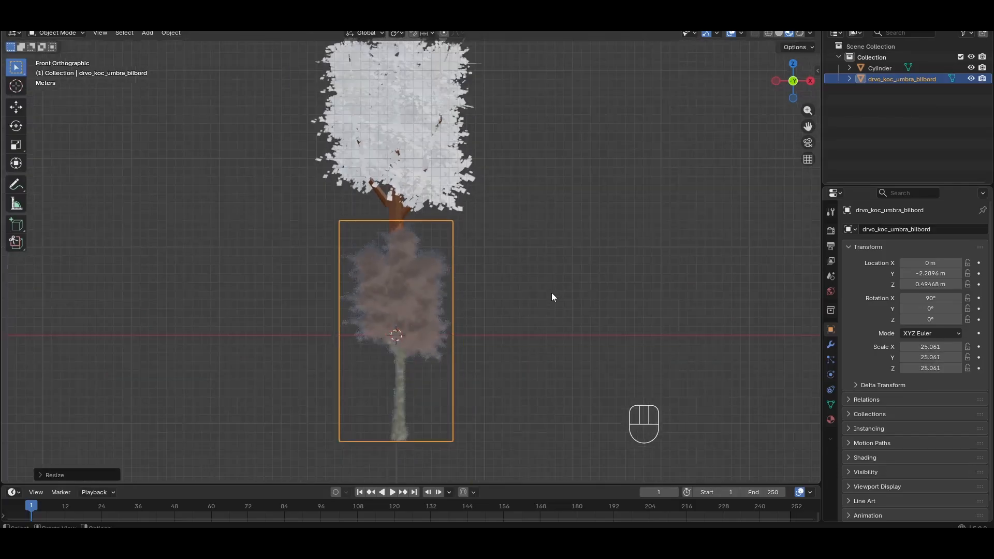
Step: Raise the tree plane along Z to about 19.2 m and enlarge it uniformly to a scale of about 41.6
{"action": "key", "text": "g"}
{"action": "key", "text": "z"}
{"action": "key", "text": "s"}
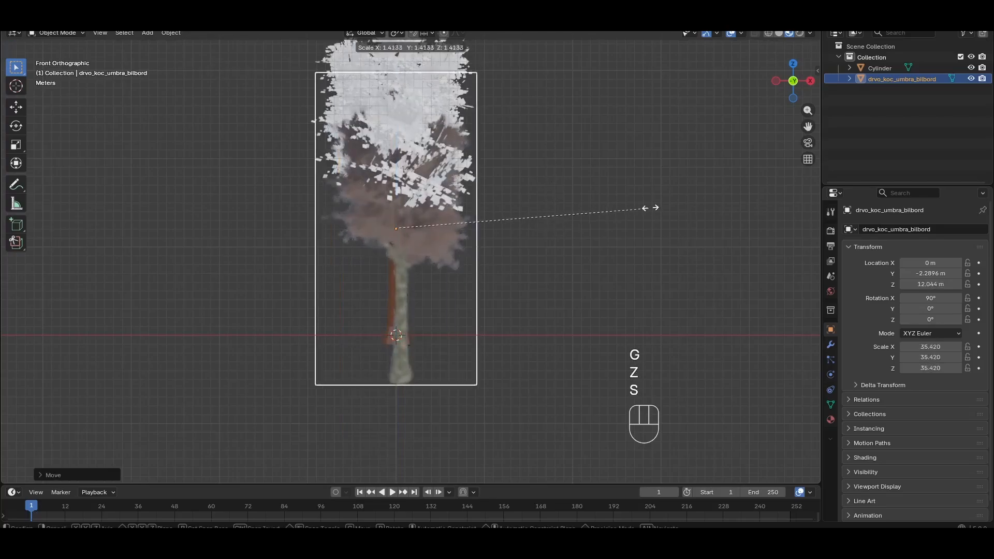
{"action": "key", "text": "g"}
{"action": "key", "text": "z"}
{"action": "left_click", "coordinate": [680, 145]}
Step: Shift the tree plane along X to about -0.64 m to line it up with the 3D tree
{"action": "key", "text": "g"}
{"action": "key", "text": "x"}
{"action": "left_click", "coordinate": [693, 155]}
Step: Move the tree plane along Y to about -9.08 m so it stands in front of the 3D tree
{"action": "scroll", "coordinate": [644, 158], "scroll_direction": "down", "scroll_amount": 2}
{"action": "middle_click_drag", "start_coordinate": [636, 161], "coordinate": [507, 252], "text": "shift"}
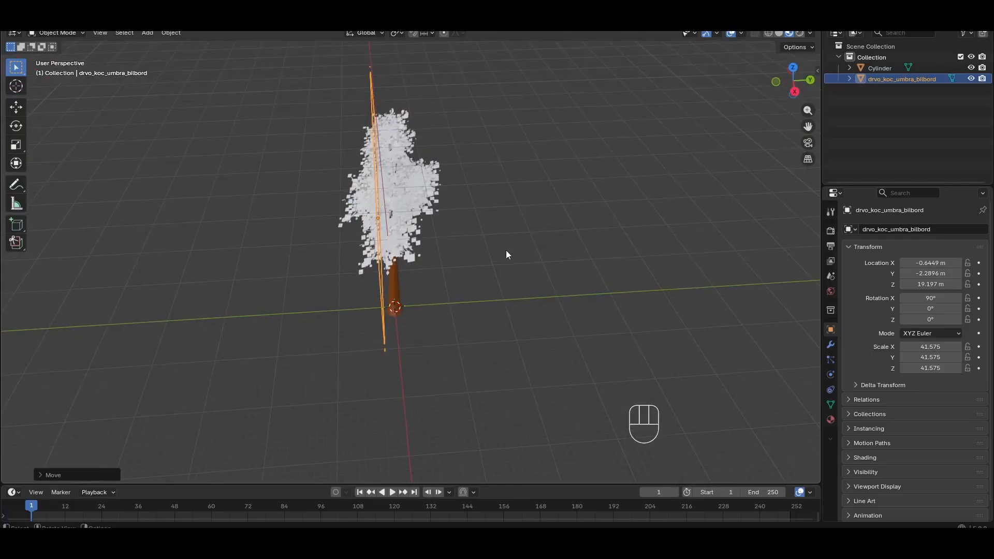
{"action": "key", "text": "g"}
{"action": "key", "text": "y"}
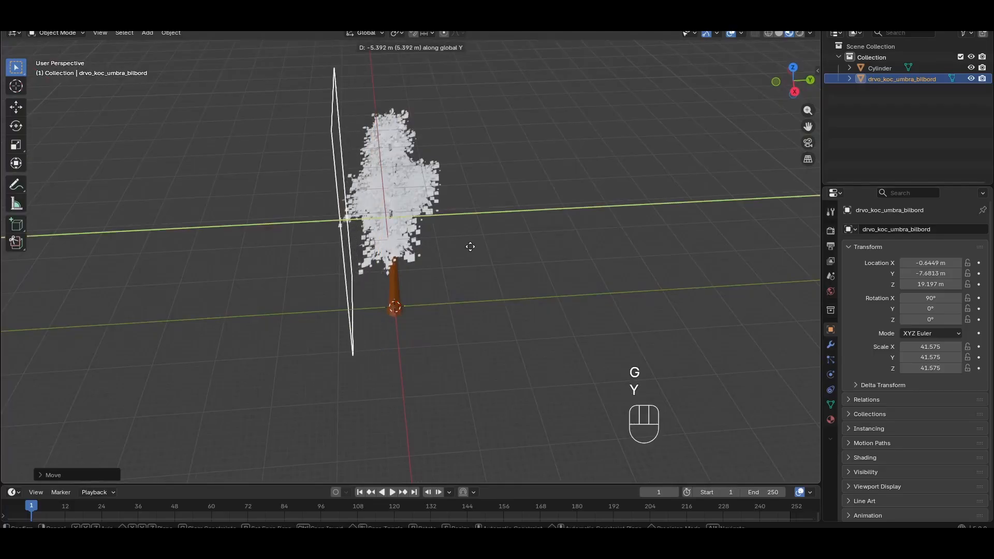
{"action": "left_click", "coordinate": [468, 247]}
Step: In front view, scale the tree plane down slightly to about 40.9 to match the 3D tree's size
{"action": "middle_click_drag", "start_coordinate": [468, 248], "coordinate": [556, 238]}
{"action": "key", "text": "KP_1"}
{"action": "key", "text": "s"}
{"action": "left_click", "coordinate": [523, 215]}
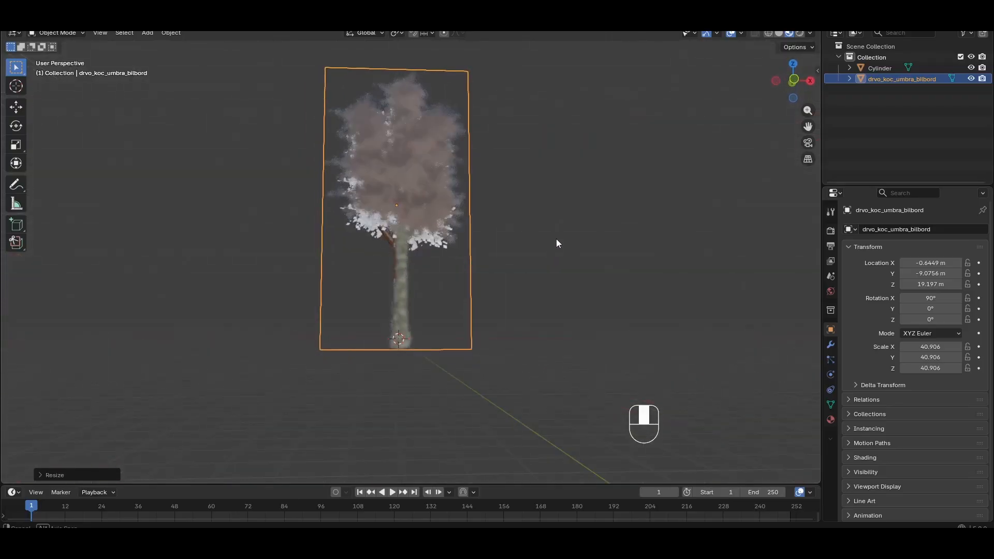
{"action": "key", "text": "KP_1"}
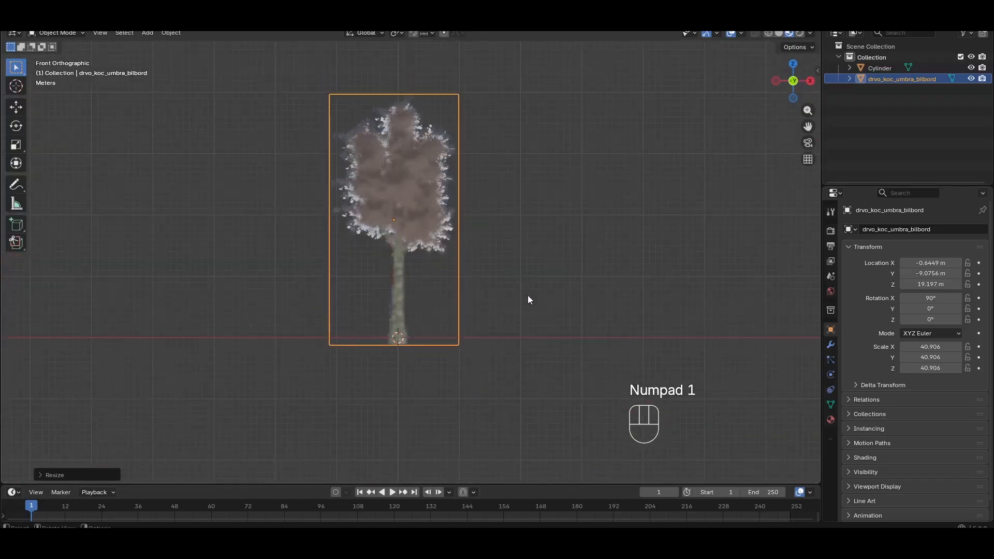
{"action": "mouse_move", "coordinate": [439, 341]}
{"action": "middle_mouse_down"}
{"action": "mouse_move", "coordinate": [427, 355]}
{"action": "mouse_move", "coordinate": [482, 366]}
{"action": "mouse_move", "coordinate": [425, 346]}
{"action": "middle_mouse_up"}
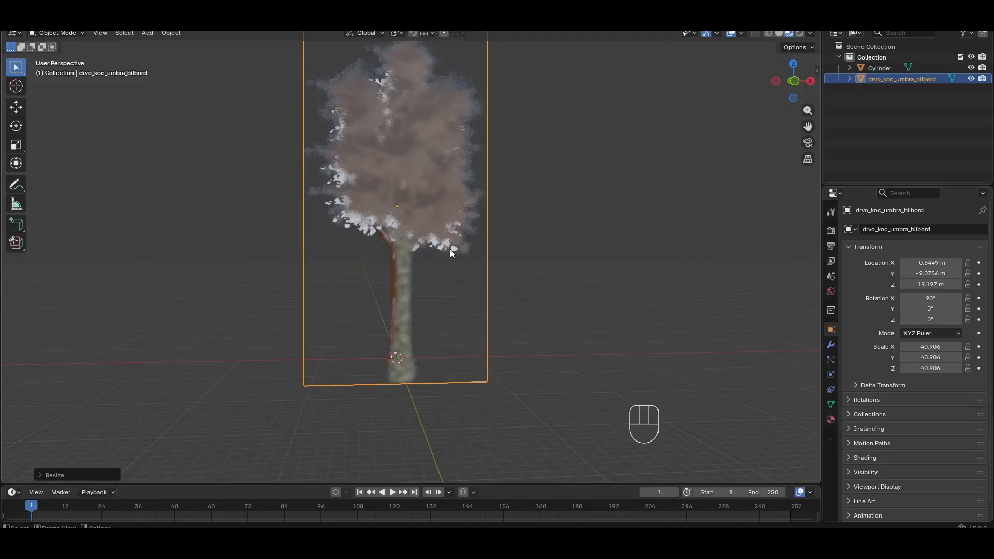
Step: Set the tree plane's X and Y locations to 0 m
{"action": "middle_click_drag", "start_coordinate": [449, 249], "coordinate": [558, 304]}
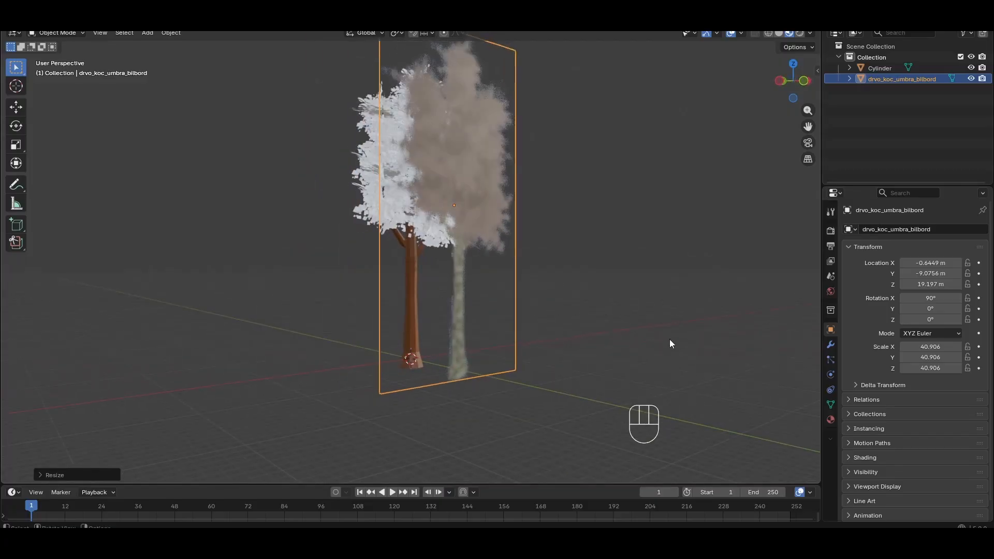
{"action": "key", "text": "n"}
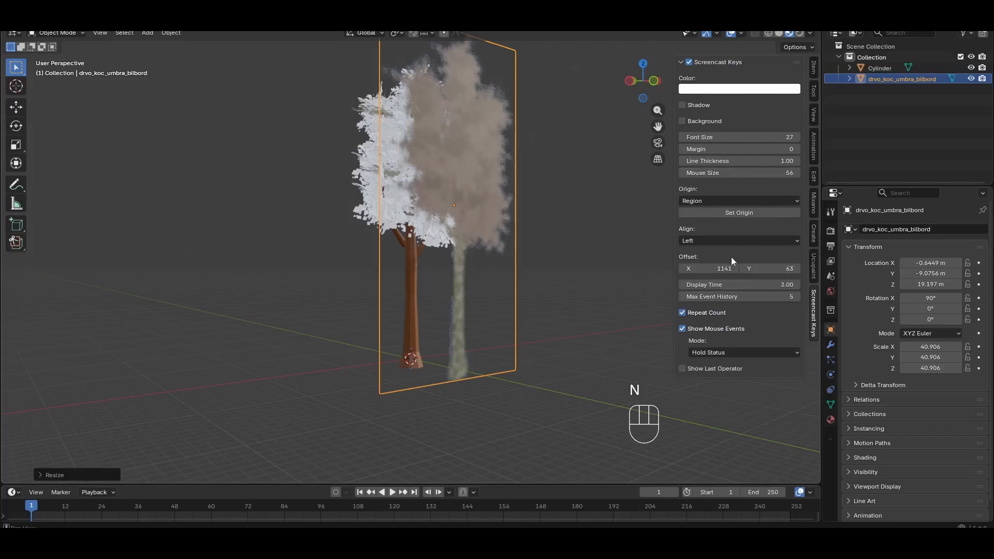
{"action": "left_click", "coordinate": [814, 70]}
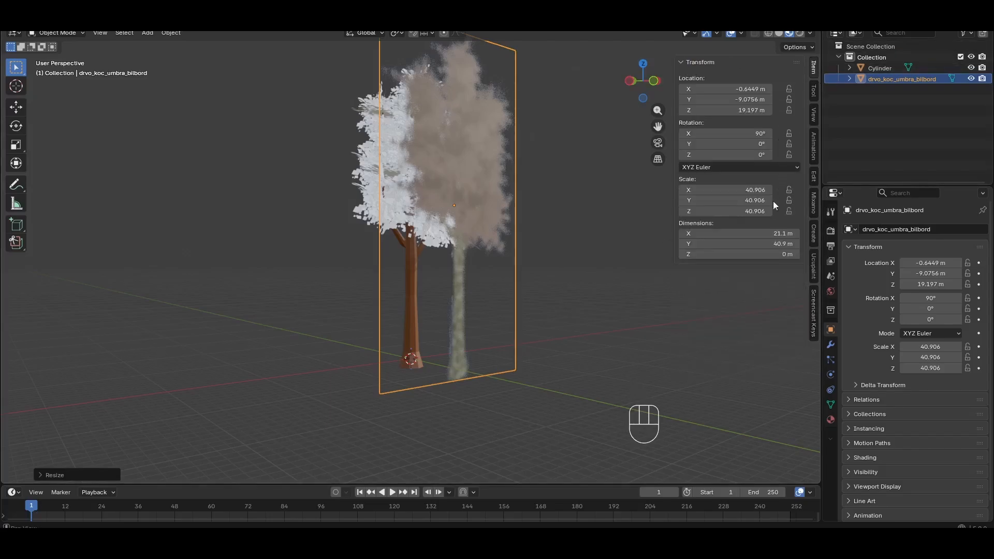
{"action": "left_click", "coordinate": [728, 90]}
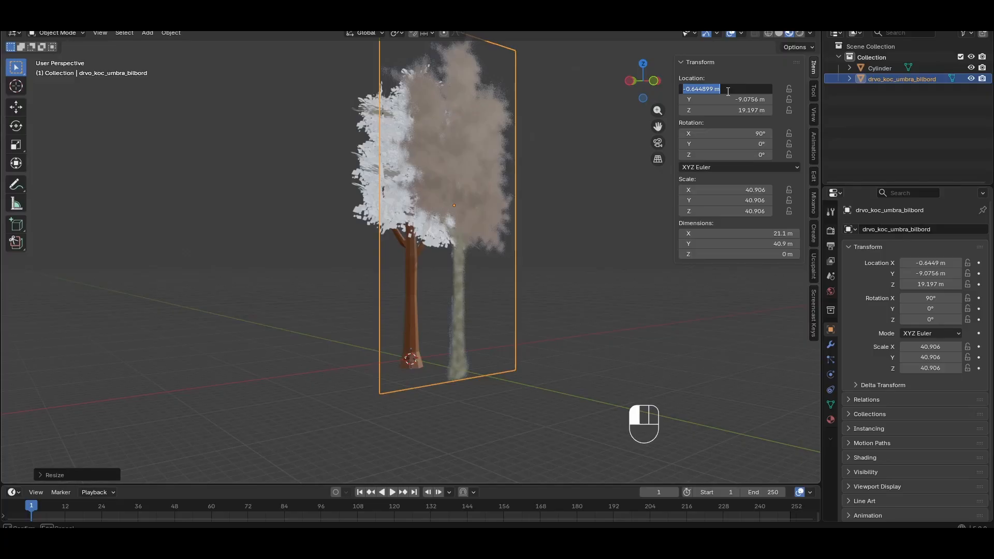
{"action": "type", "text": "0"}
{"action": "key", "text": "Return"}
{"action": "left_click", "coordinate": [748, 100]}
{"action": "type", "text": "0"}
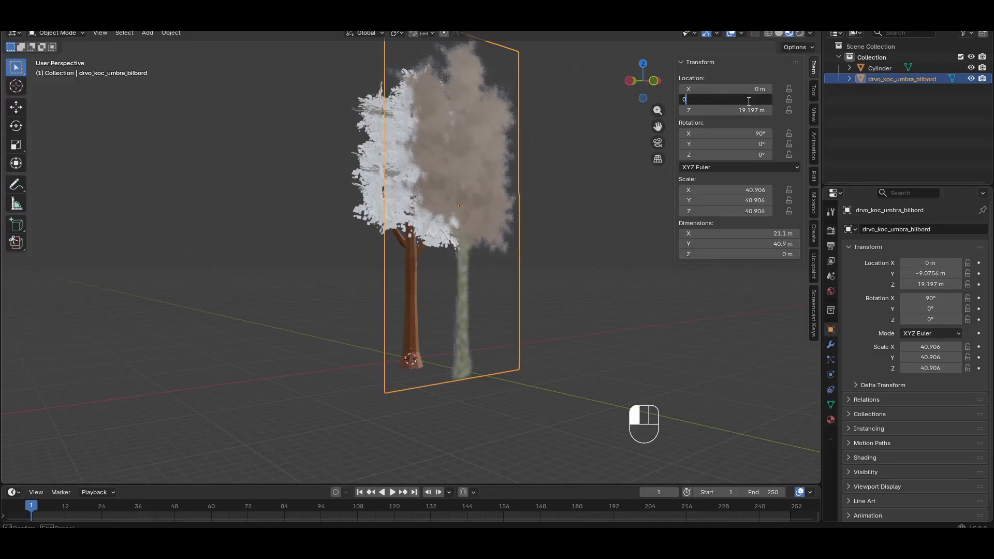
{"action": "key", "text": "Return"}
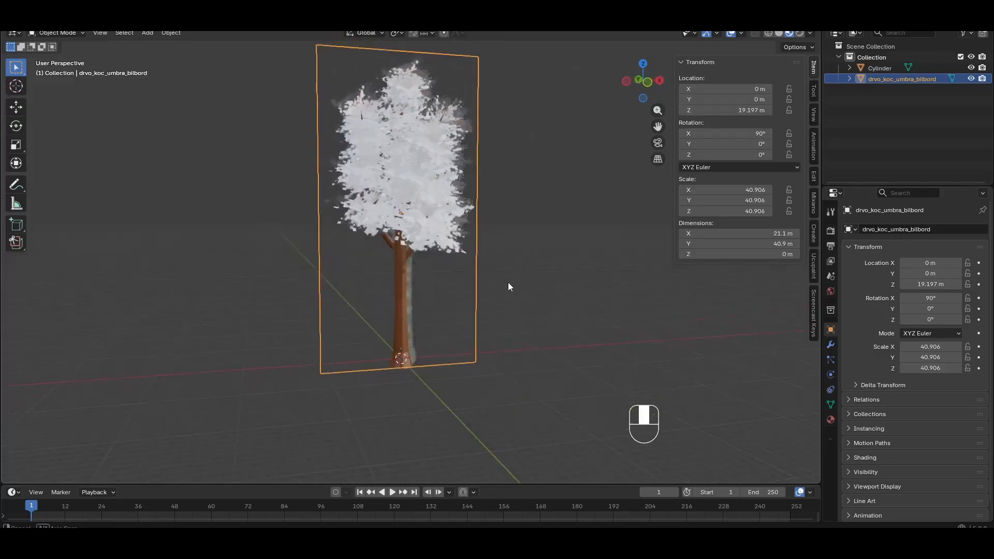
Step: In front orthographic view, move the tree plane along X to about -0.78 m to align its trunk with the 3D trunk
{"action": "middle_click_drag", "start_coordinate": [654, 174], "coordinate": [507, 282]}
{"action": "key", "text": "KP_1"}
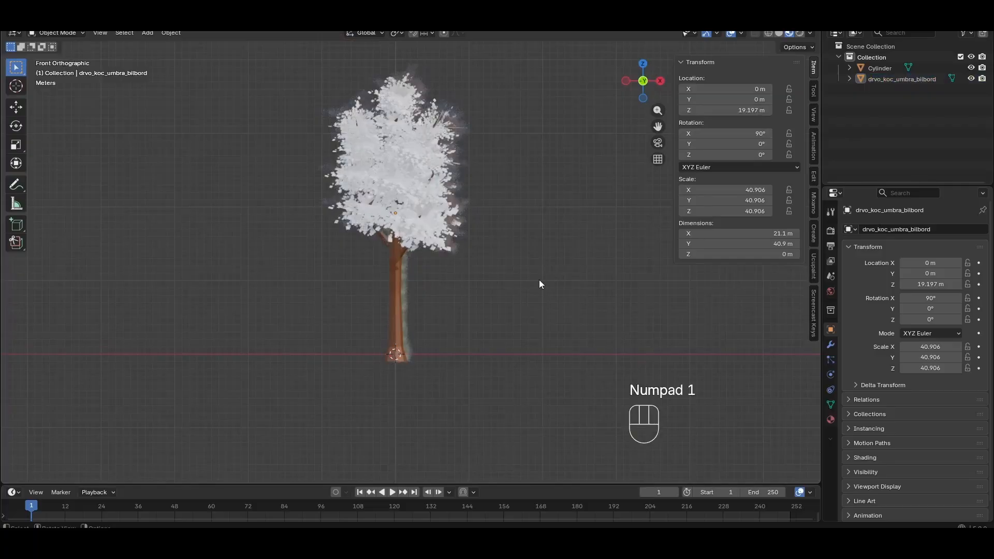
{"action": "scroll", "coordinate": [467, 312], "scroll_direction": "up", "scroll_amount": 2}
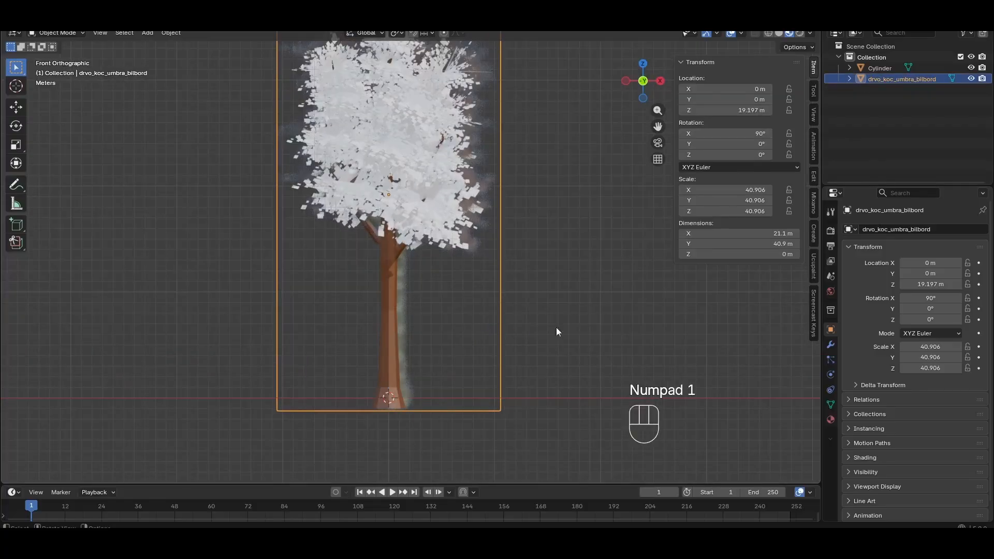
{"action": "key", "text": "g"}
{"action": "key", "text": "x"}
{"action": "left_click", "coordinate": [578, 331]}
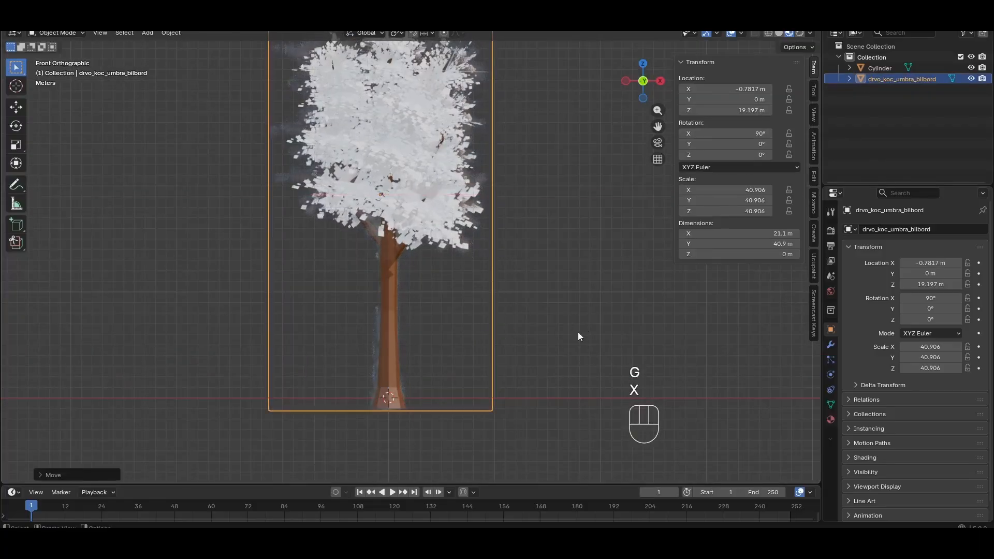
Step: Examine the plane's alignment with the 3D trunk's base and the 3D cursor, and review the Set Origin options for the plane
{"action": "mouse_move", "coordinate": [577, 331]}
{"action": "middle_mouse_down"}
{"action": "mouse_move", "coordinate": [580, 315]}
{"action": "mouse_move", "coordinate": [570, 319]}
{"action": "middle_mouse_up"}
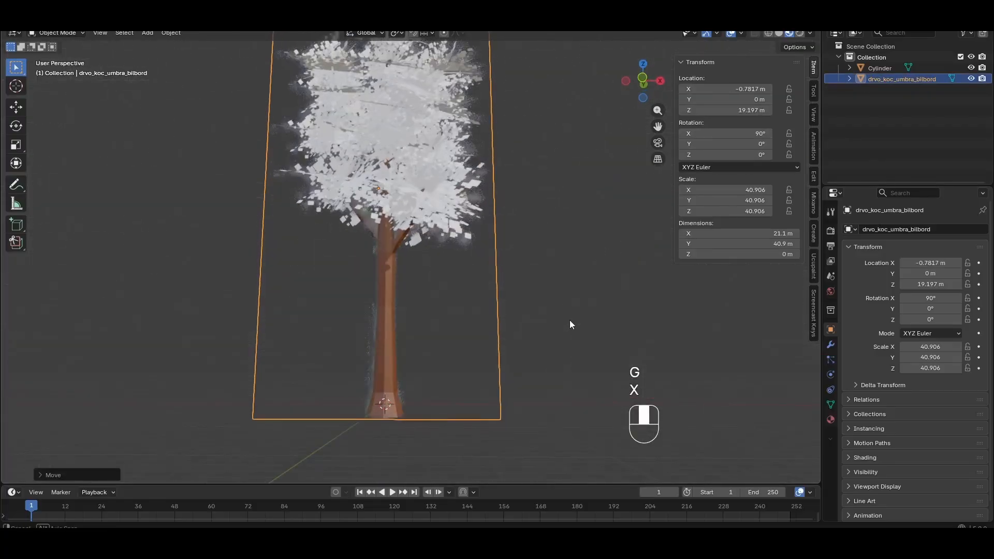
{"action": "left_click", "coordinate": [393, 432]}
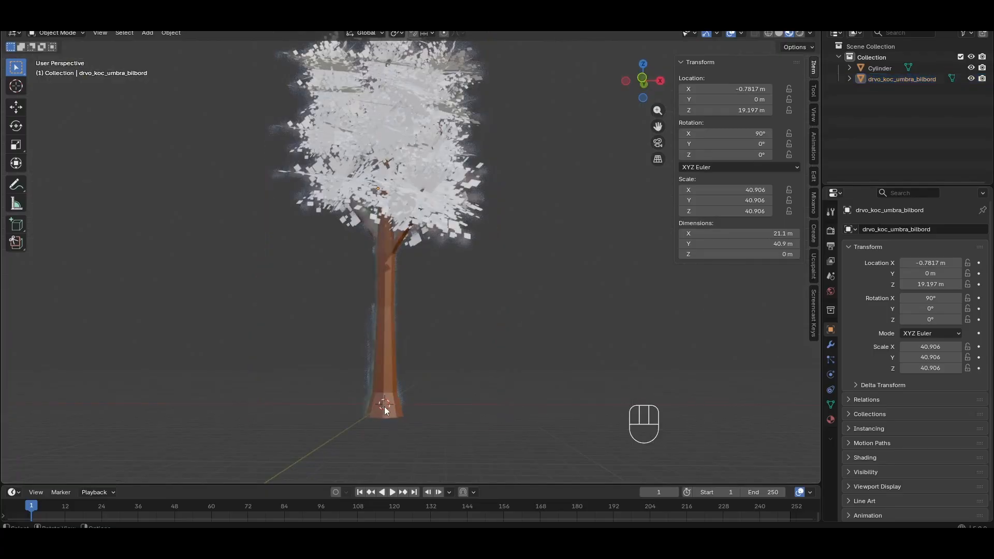
{"action": "scroll", "coordinate": [387, 401], "scroll_direction": "up", "scroll_amount": 5}
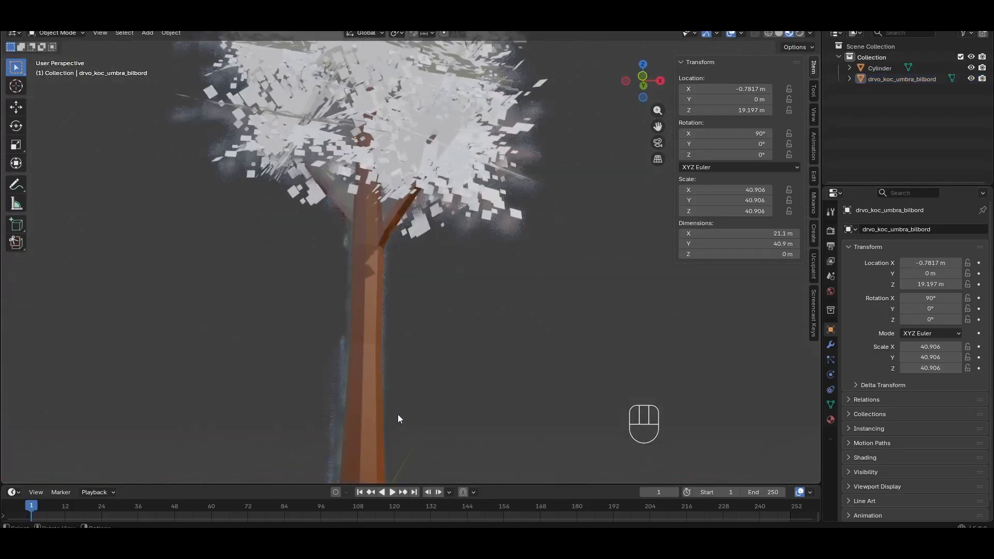
{"action": "middle_click_drag", "start_coordinate": [397, 414], "coordinate": [494, 253], "text": "shift"}
{"action": "mouse_move", "coordinate": [408, 361]}
{"action": "middle_mouse_down"}
{"action": "mouse_move", "coordinate": [422, 337]}
{"action": "mouse_move", "coordinate": [426, 368]}
{"action": "mouse_move", "coordinate": [419, 352]}
{"action": "middle_mouse_up"}
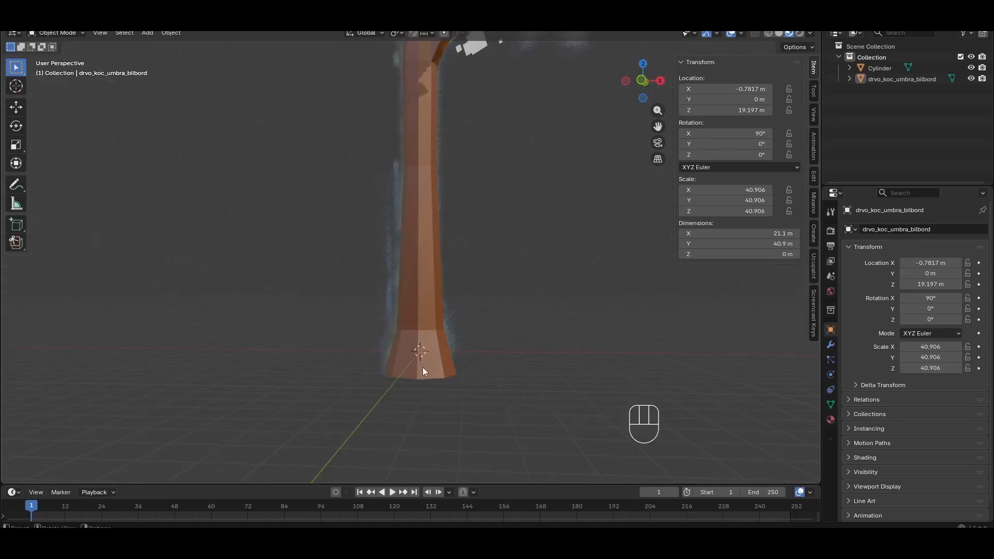
{"action": "middle_click_drag", "start_coordinate": [423, 368], "coordinate": [443, 372]}
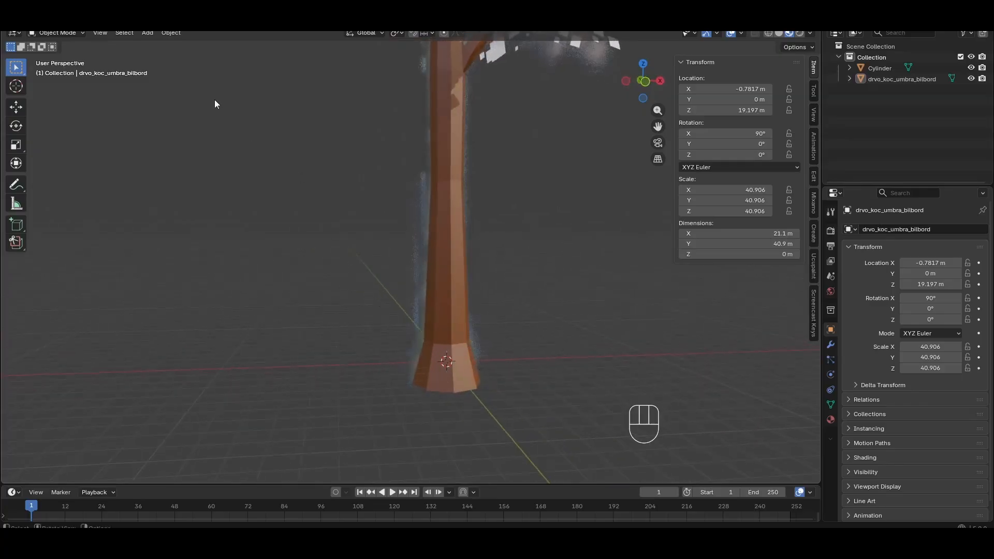
{"action": "left_click", "coordinate": [878, 79]}
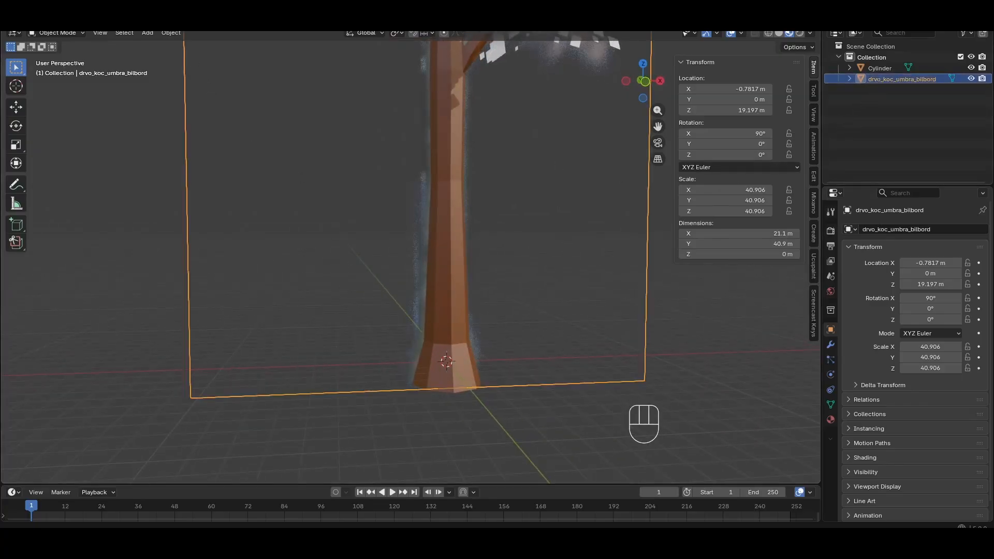
{"action": "left_click", "coordinate": [170, 33]}
{"action": "mouse_move", "coordinate": [192, 57]}
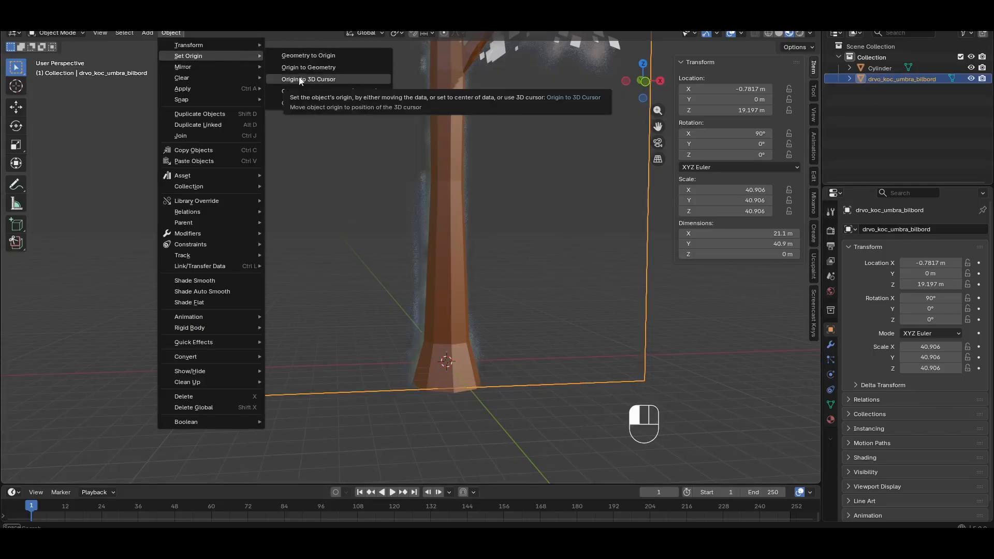
{"action": "left_click", "coordinate": [473, 396]}
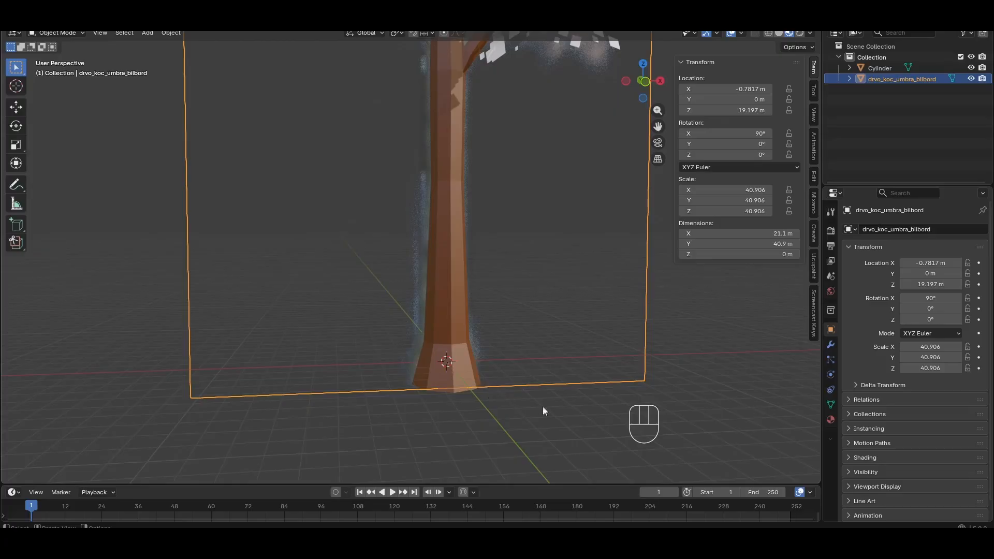
Step: Place the 3D cursor away from the trunk's base, and reset it to the world origin
{"action": "right_click", "coordinate": [586, 419], "text": "shift"}
{"action": "middle_click_drag", "start_coordinate": [449, 360], "coordinate": [330, 378]}
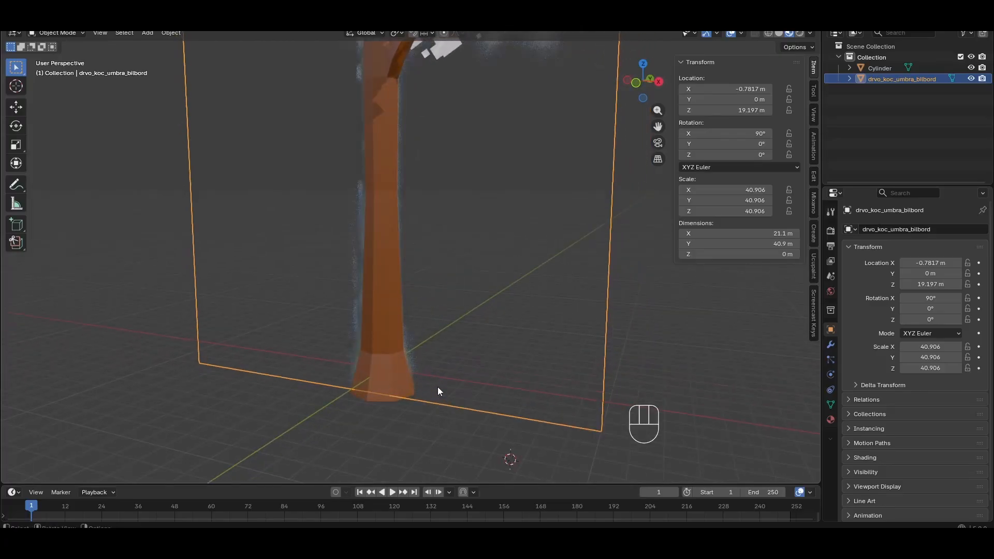
{"action": "key", "text": "shift+c"}
{"action": "middle_click_drag", "start_coordinate": [437, 387], "coordinate": [484, 344]}
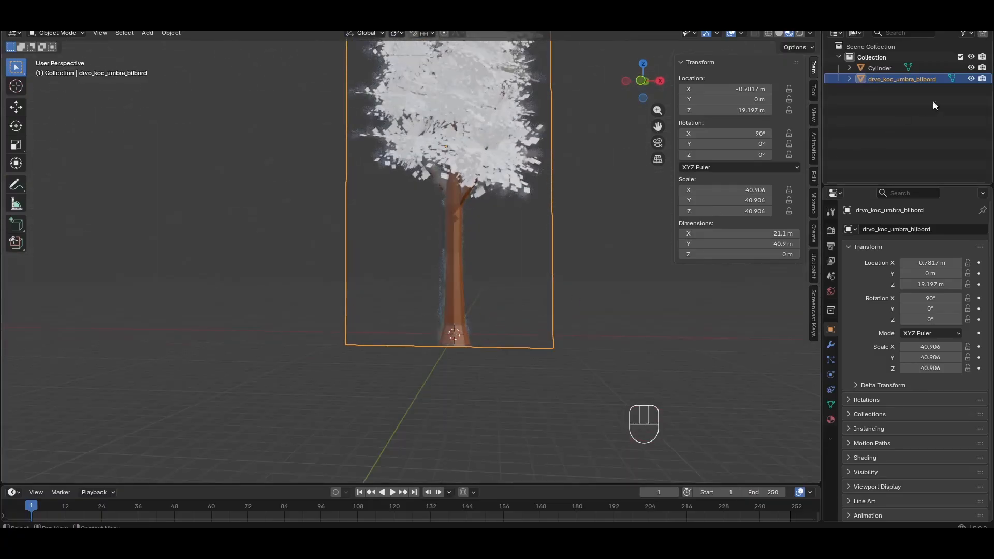
Step: Set the tree plane's origin to the 3D cursor at the trunk's base
{"action": "left_click", "coordinate": [178, 36]}
{"action": "mouse_move", "coordinate": [232, 55]}
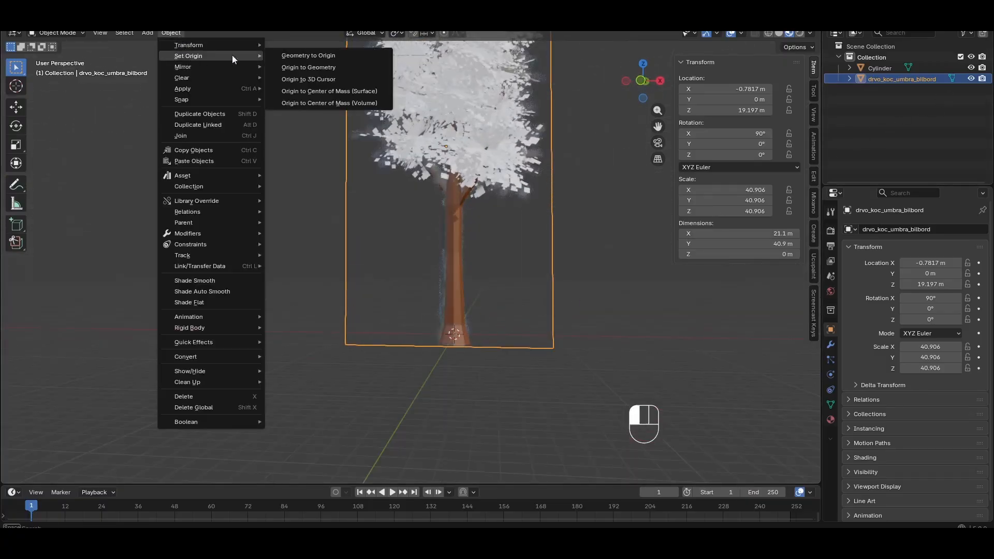
{"action": "left_click", "coordinate": [331, 78]}
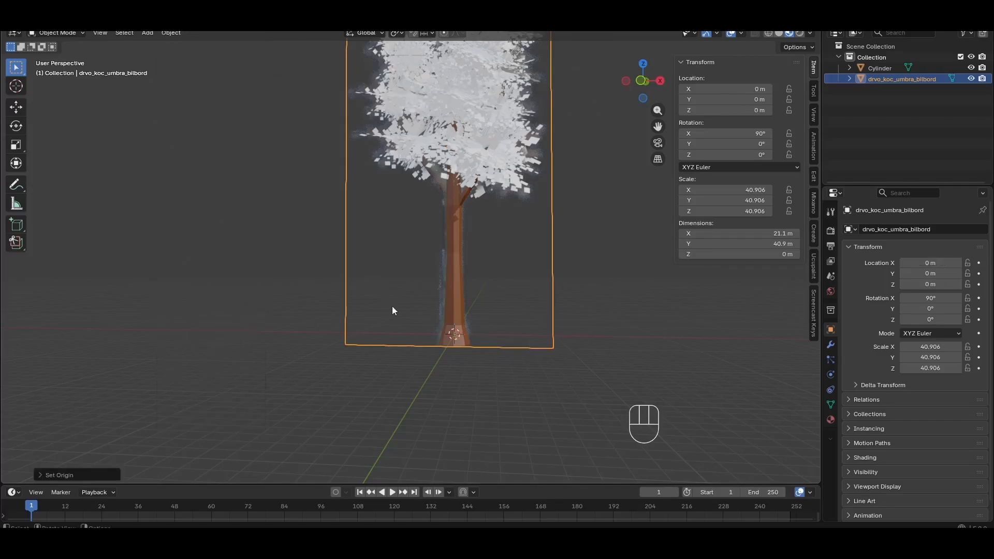
Step: Hide the 3D tree (Cylinder) and check the billboard plane on its own at the world origin
{"action": "middle_click_drag", "start_coordinate": [392, 306], "coordinate": [451, 332]}
{"action": "scroll", "coordinate": [452, 334], "scroll_direction": "up", "scroll_amount": 2}
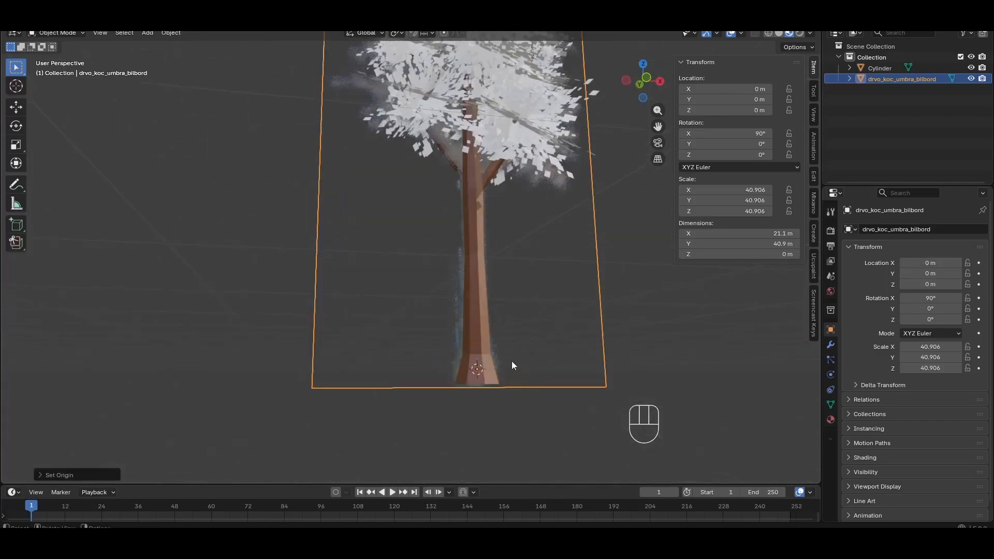
{"action": "middle_click_drag", "start_coordinate": [511, 361], "coordinate": [541, 361]}
{"action": "left_click", "coordinate": [971, 68]}
{"action": "scroll", "coordinate": [479, 353], "scroll_direction": "down", "scroll_amount": 4}
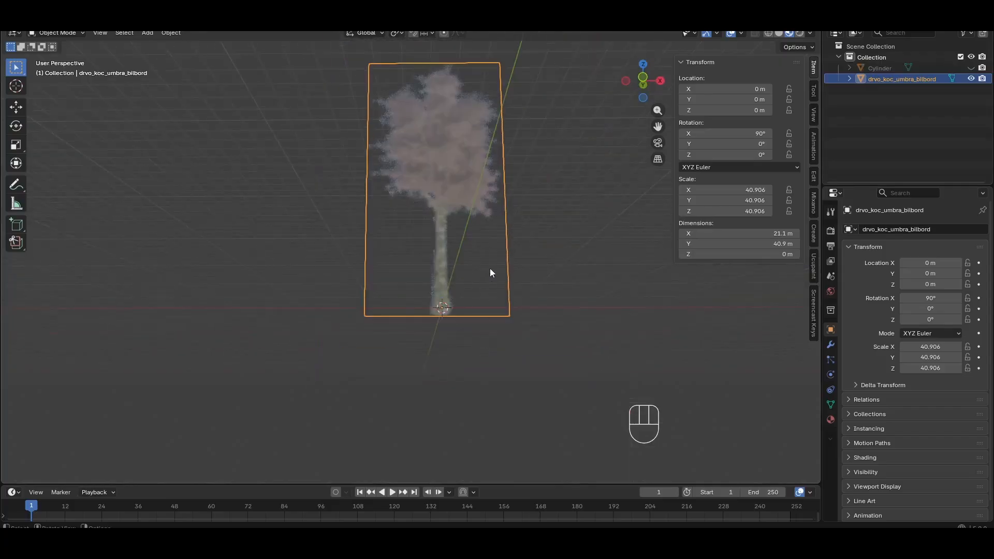
{"action": "middle_click_drag", "start_coordinate": [489, 268], "coordinate": [484, 307]}
{"action": "scroll", "coordinate": [483, 306], "scroll_direction": "down", "scroll_amount": 1}
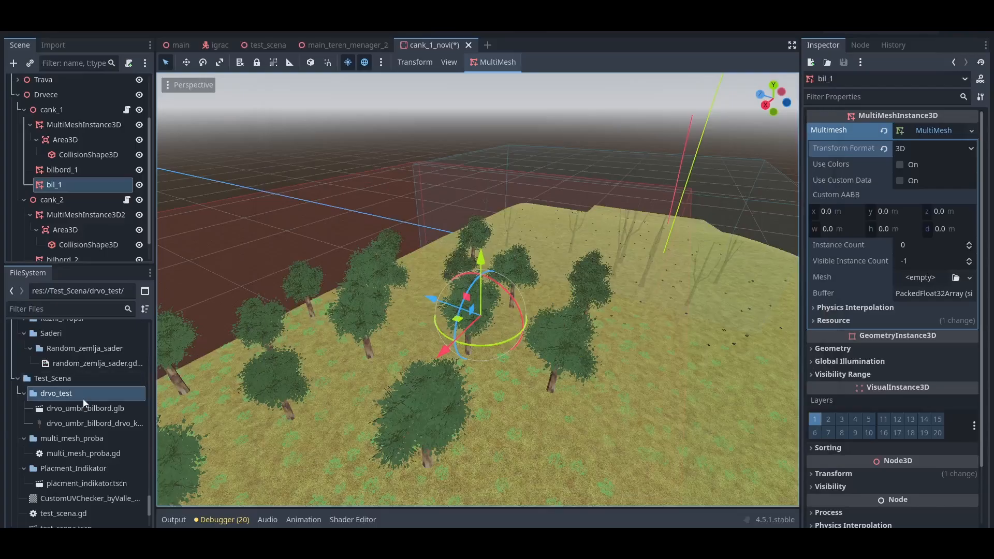
Step: Switch to Godot, open the advanced import settings of drvo_umbr_bilbord.glb, and select the billboard's mesh
{"action": "left_click", "coordinate": [96, 409]}
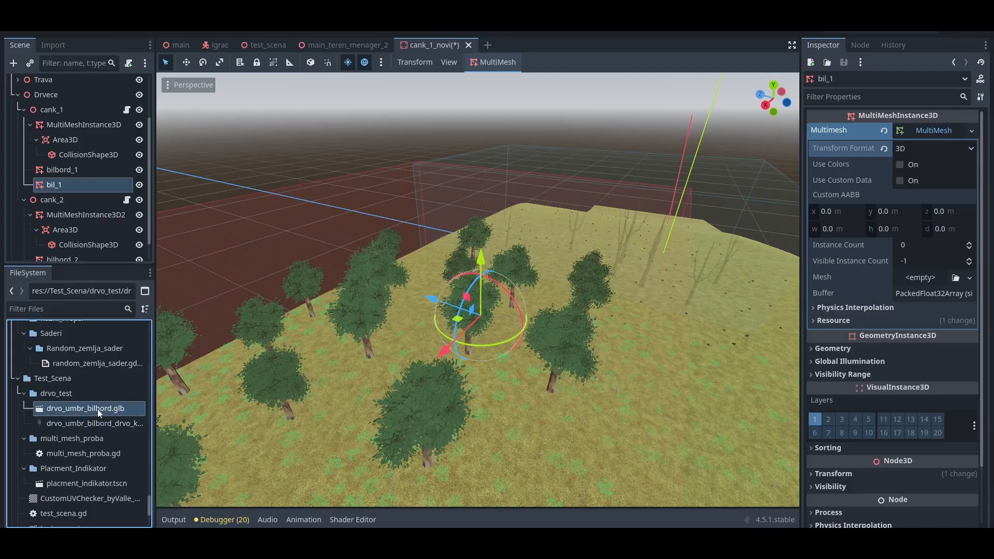
{"action": "double_click", "coordinate": [61, 408]}
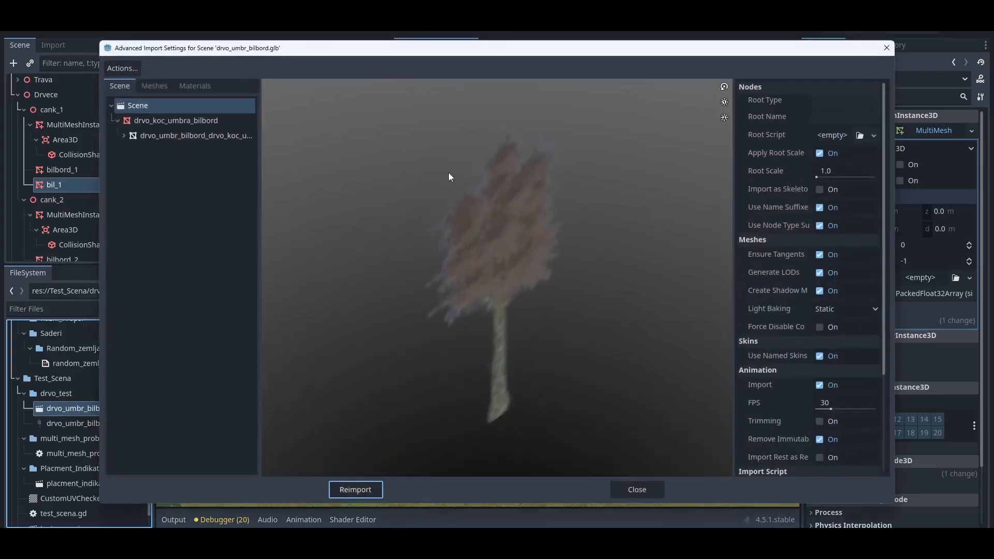
{"action": "left_click", "coordinate": [181, 137]}
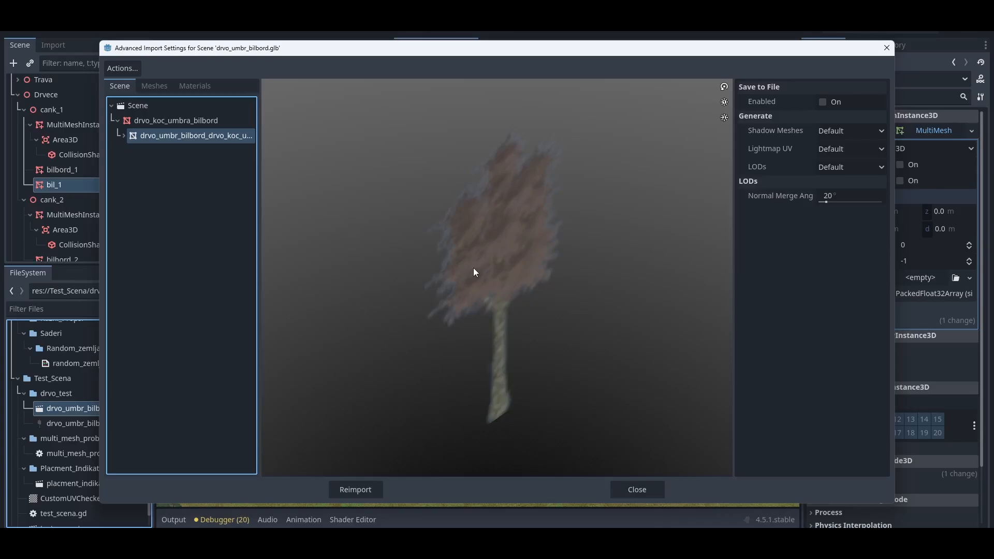
Step: Try enabling Save to File for the billboard mesh and browsing for its path, and close the import settings without reimporting
{"action": "left_click", "coordinate": [823, 101]}
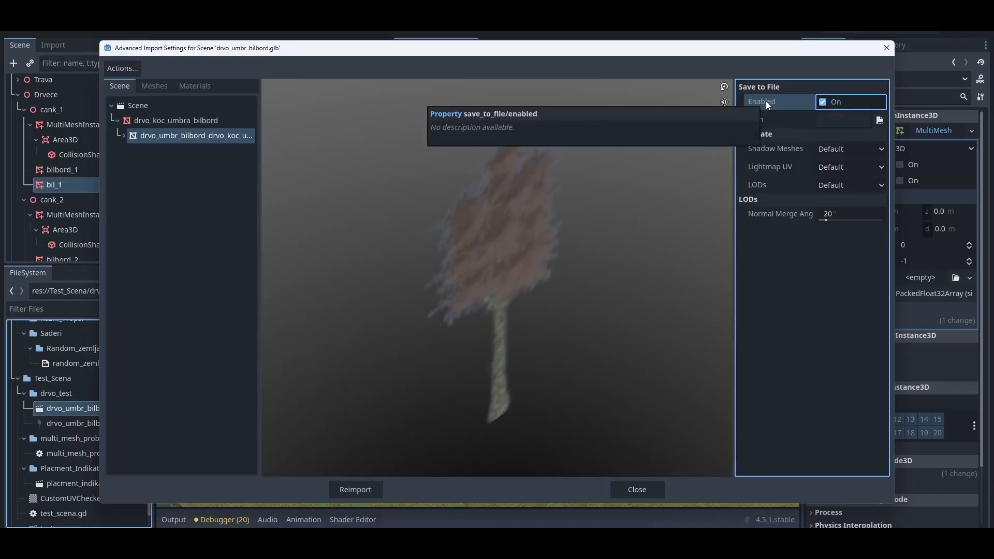
{"action": "left_click", "coordinate": [170, 136]}
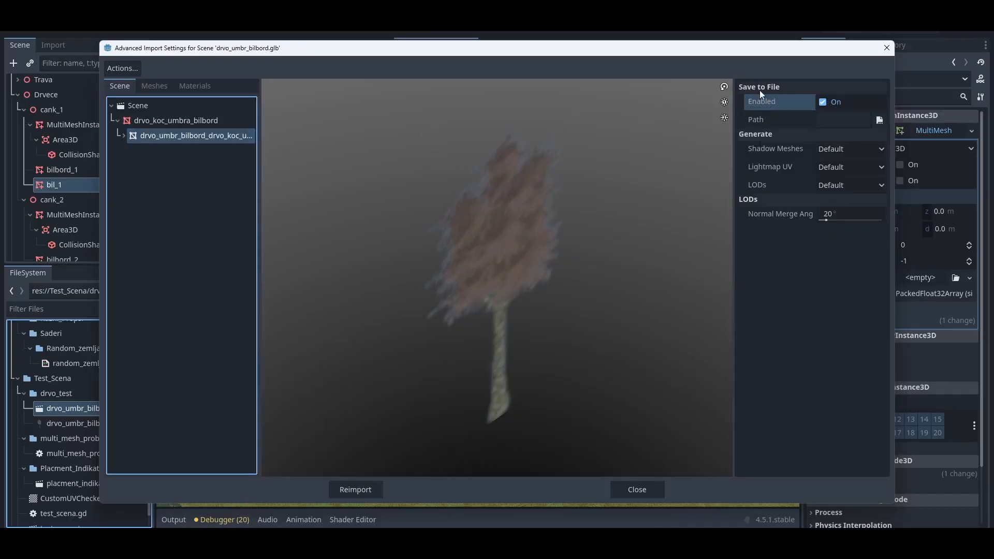
{"action": "left_click", "coordinate": [879, 120]}
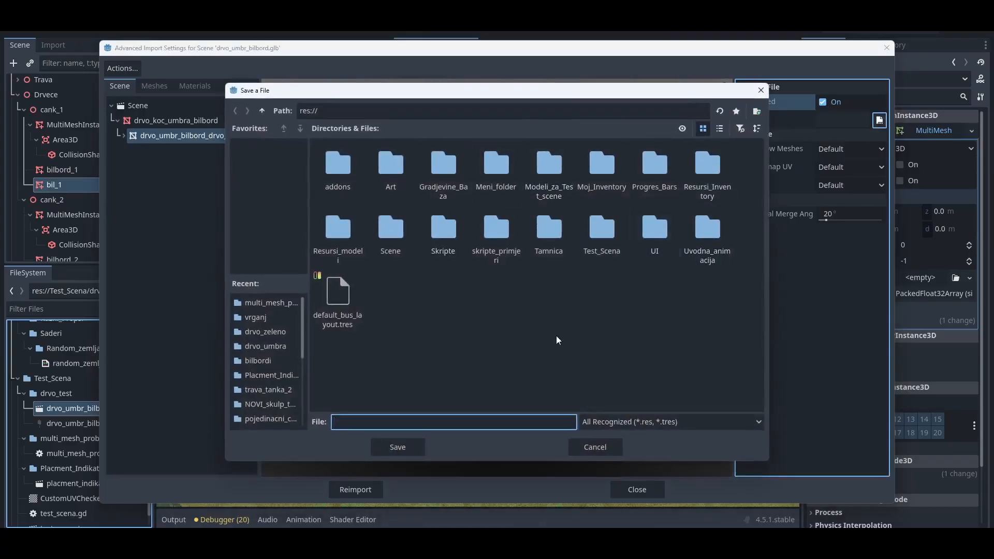
{"action": "left_click", "coordinate": [608, 448]}
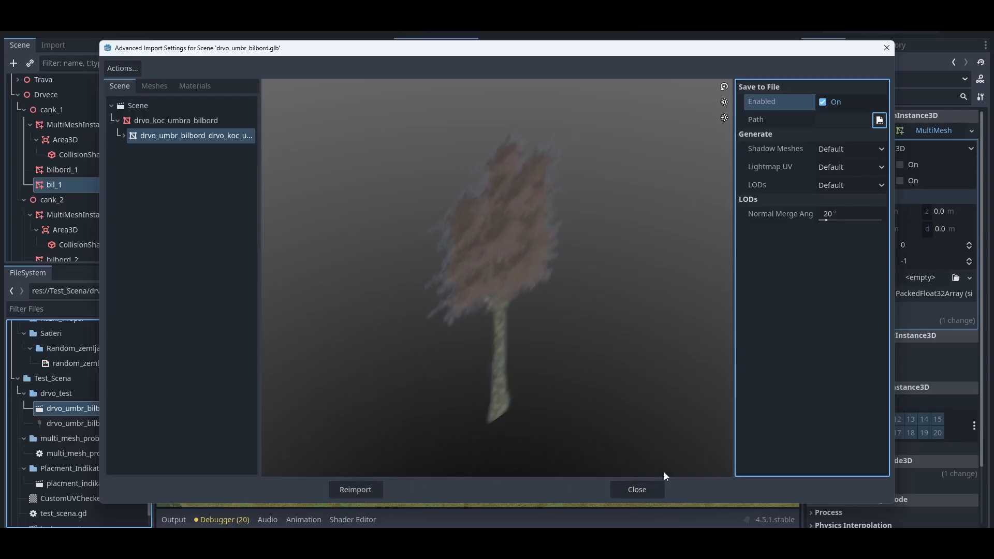
{"action": "left_click", "coordinate": [636, 491]}
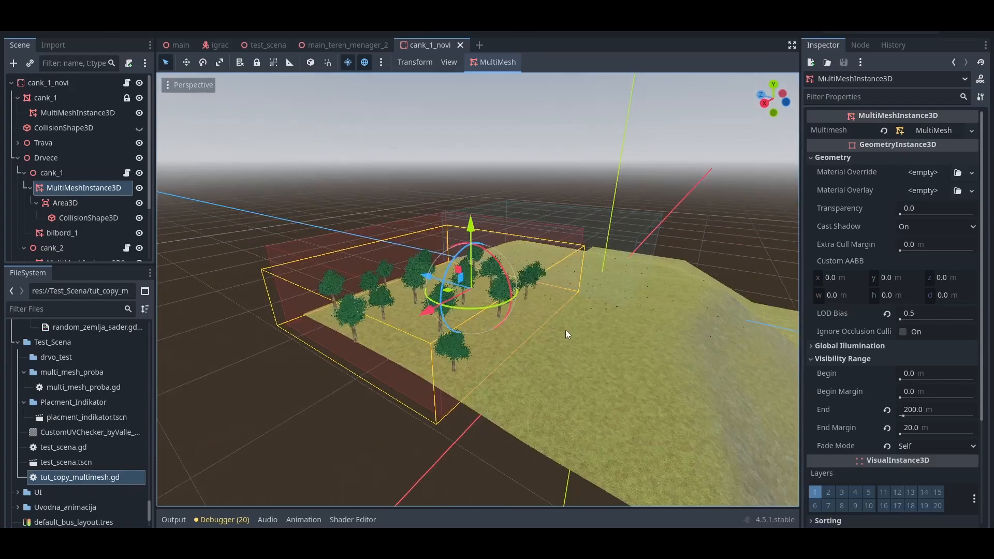
Step: Examine the trees of cank_1's MultiMeshInstance3D and the properties of its bilbord_1 node
{"action": "scroll", "coordinate": [566, 334], "scroll_direction": "up", "scroll_amount": 3}
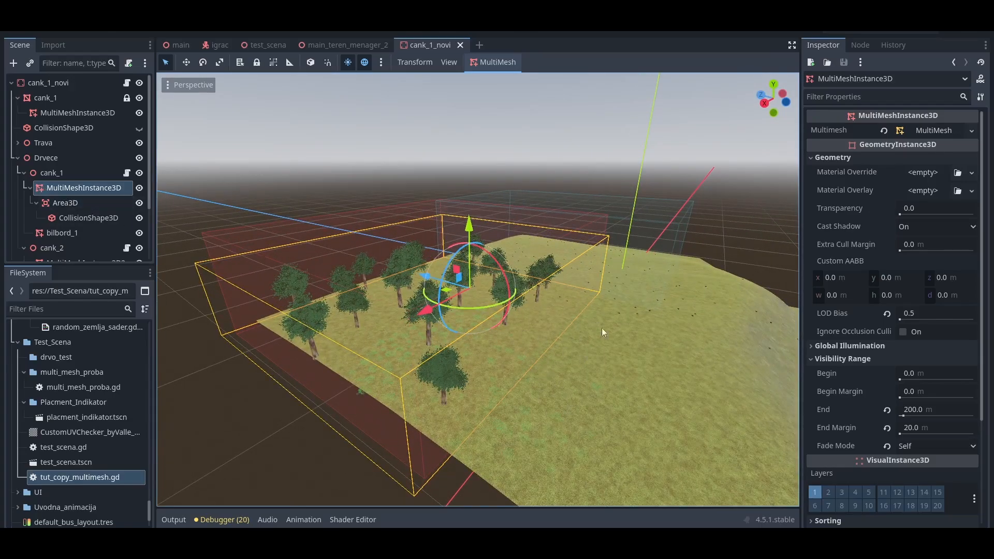
{"action": "middle_click_drag", "start_coordinate": [602, 328], "coordinate": [649, 328]}
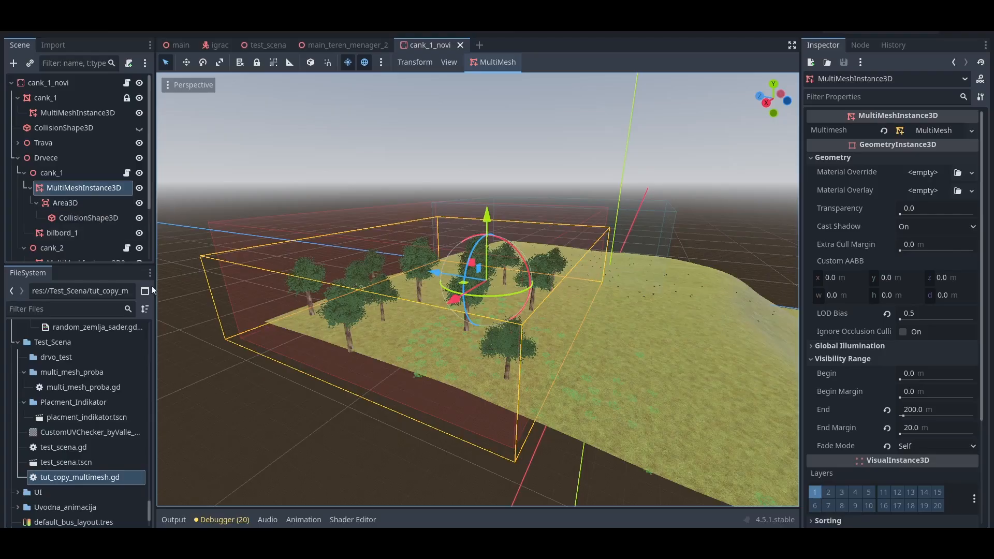
{"action": "left_click", "coordinate": [79, 232]}
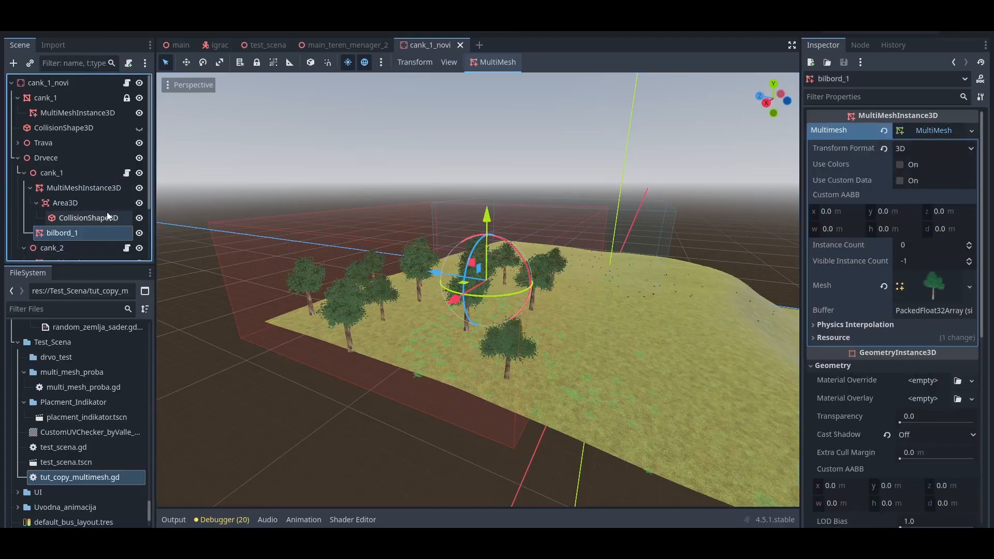
{"action": "left_click", "coordinate": [96, 189]}
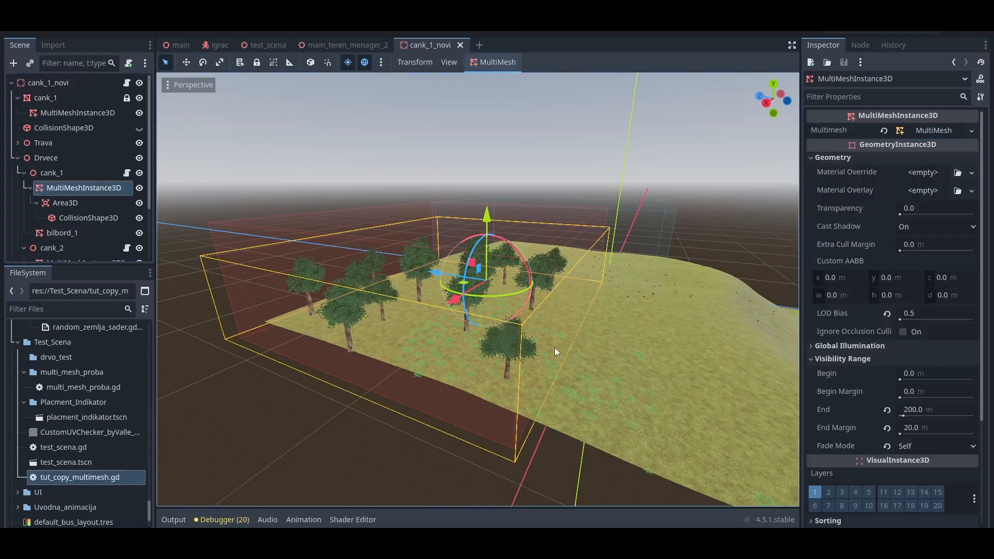
{"action": "mouse_move", "coordinate": [555, 346]}
{"action": "middle_mouse_down"}
{"action": "mouse_move", "coordinate": [576, 373]}
{"action": "mouse_move", "coordinate": [560, 350]}
{"action": "middle_mouse_up"}
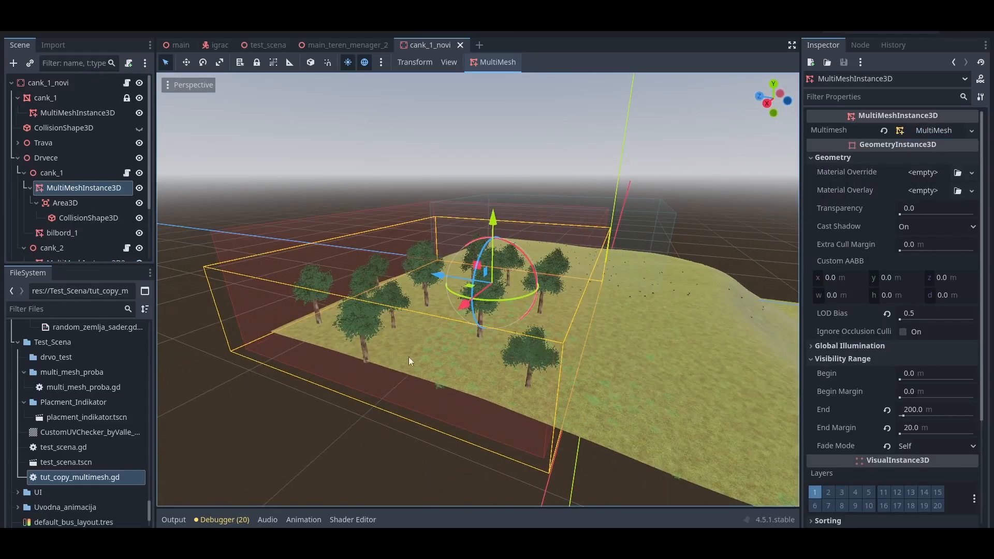
{"action": "scroll", "coordinate": [388, 342], "scroll_direction": "up", "scroll_amount": 4}
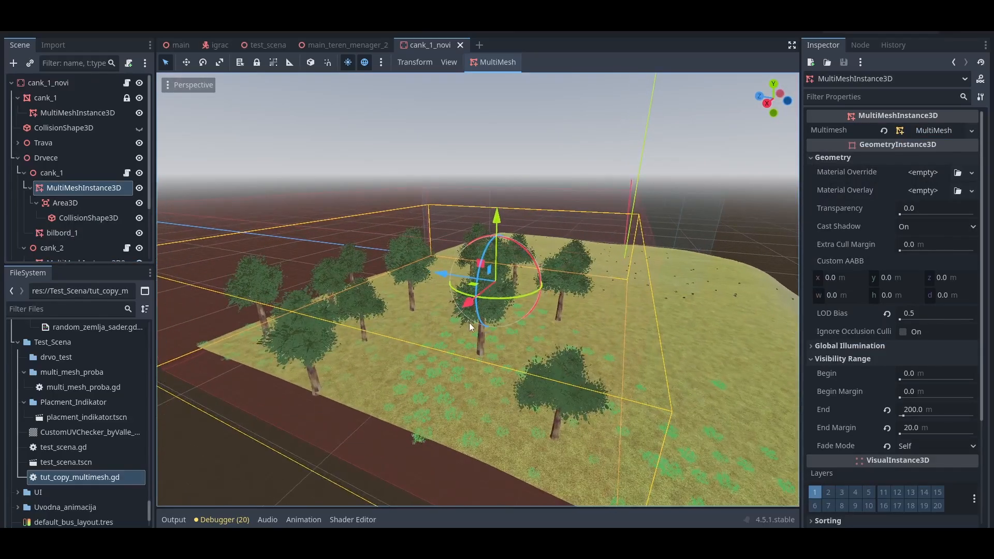
Step: Add a MeshInstance3D child node to cank_1's MultiMeshInstance3D and rename it bil_1
{"action": "right_click", "coordinate": [85, 191]}
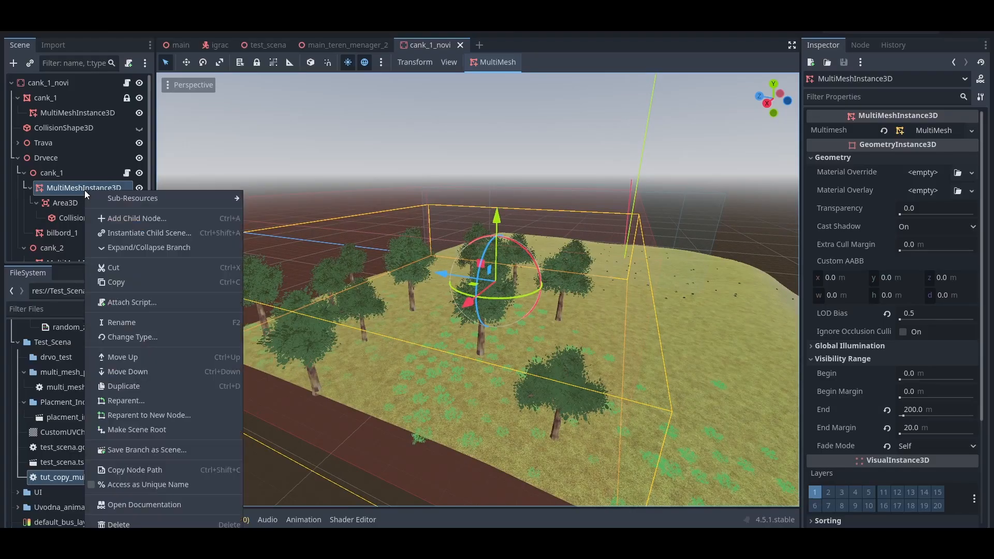
{"action": "left_click", "coordinate": [114, 221]}
{"action": "left_click", "coordinate": [310, 297]}
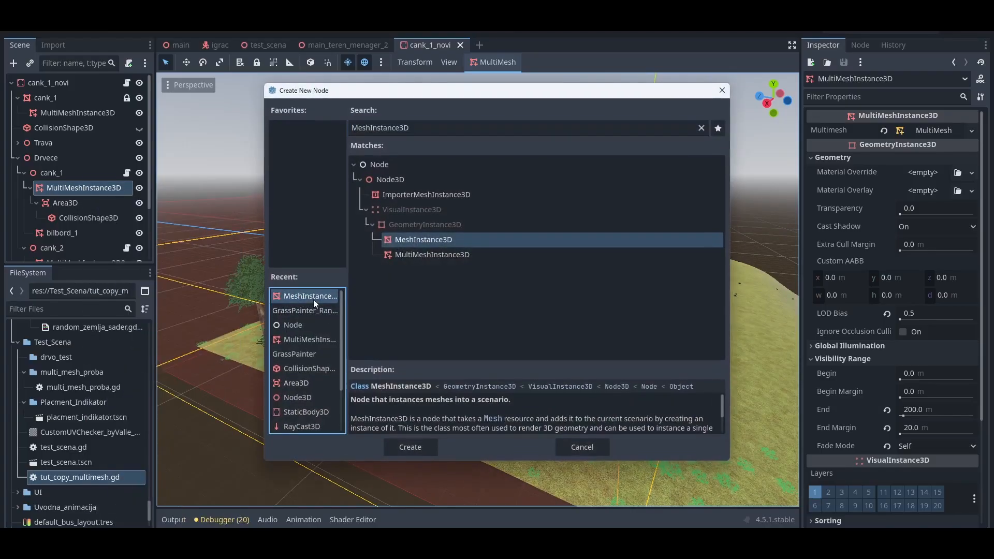
{"action": "left_click", "coordinate": [421, 448]}
{"action": "double_click", "coordinate": [99, 233]}
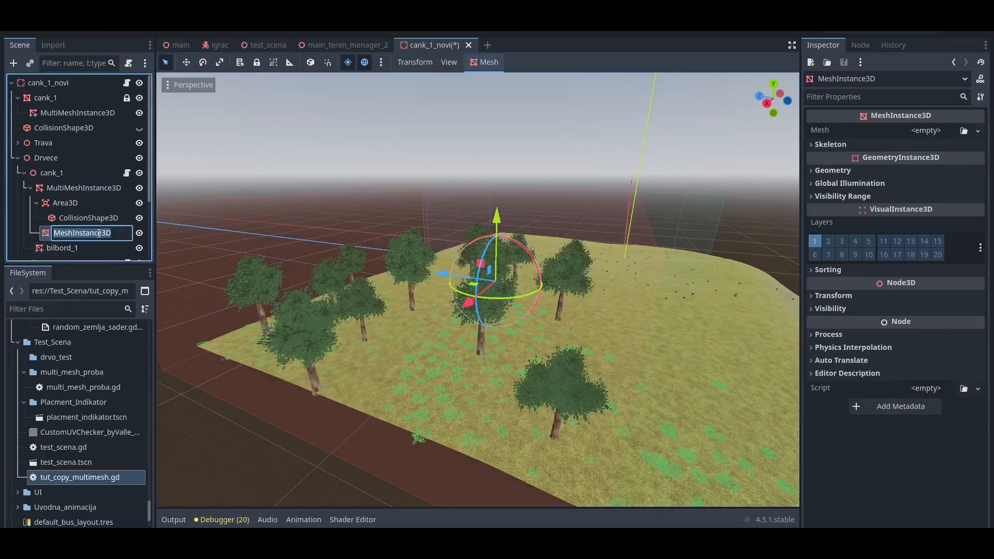
{"action": "type", "text": "bil1"}
{"action": "type", "text": "1"}
{"action": "key", "text": "Return"}
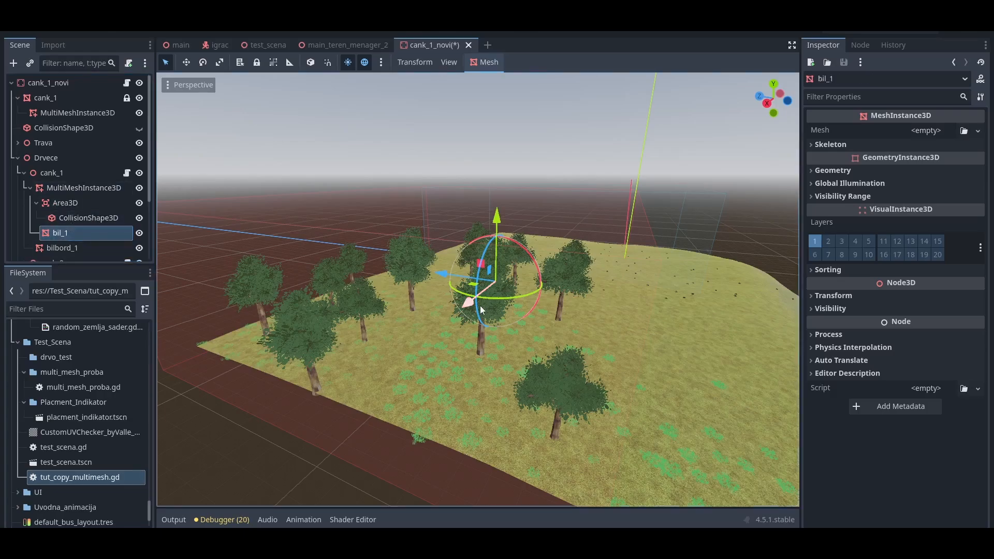
Step: Reparent the bil_1 node from MultiMeshInstance3D directly under the cank_1 tree group
{"action": "middle_click_drag", "start_coordinate": [662, 400], "coordinate": [629, 402]}
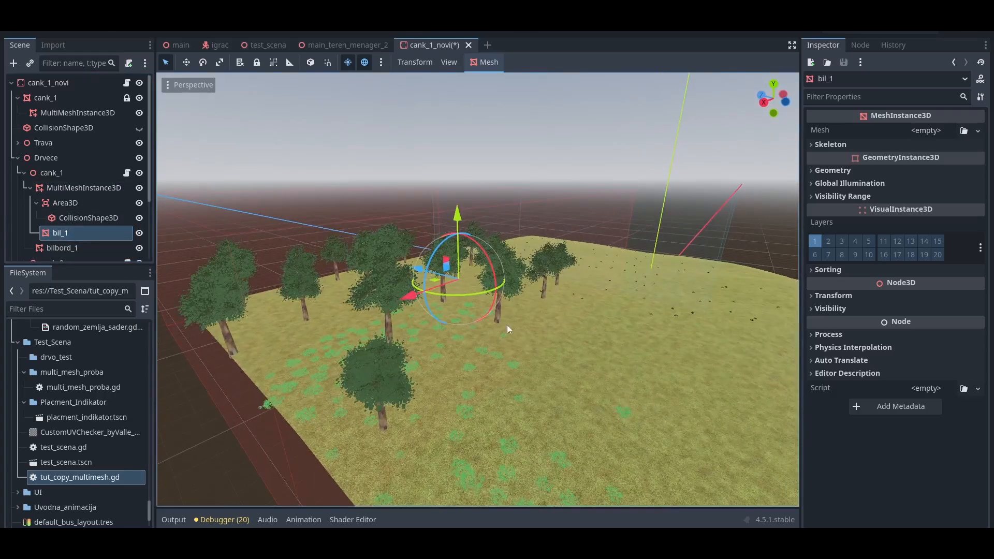
{"action": "middle_click_drag", "start_coordinate": [514, 334], "coordinate": [548, 334]}
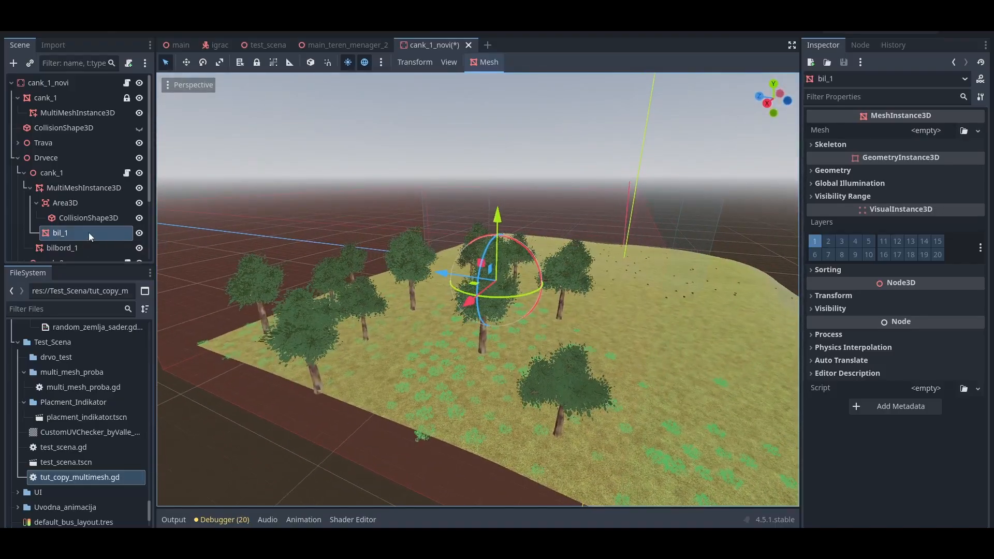
{"action": "left_click", "coordinate": [83, 188]}
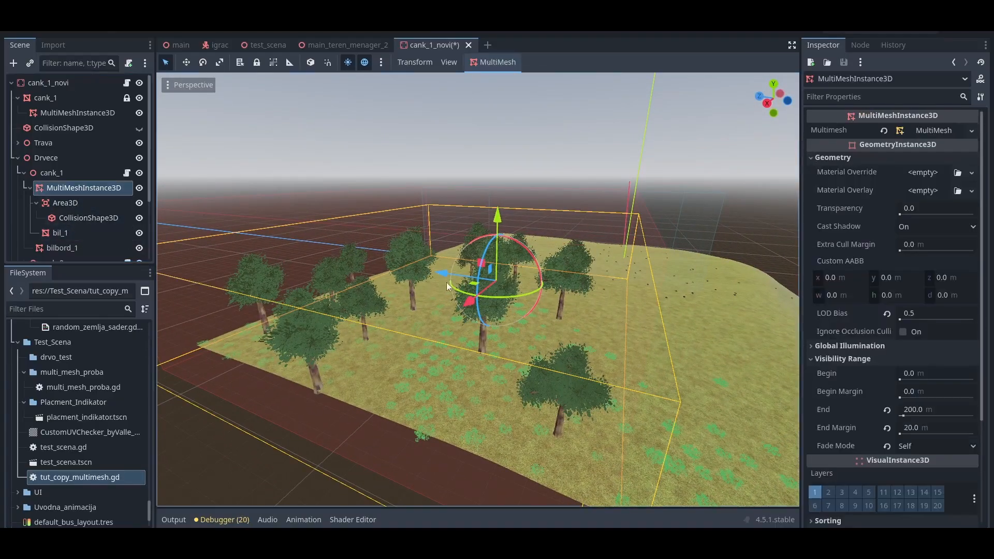
{"action": "middle_click_drag", "start_coordinate": [446, 282], "coordinate": [577, 363]}
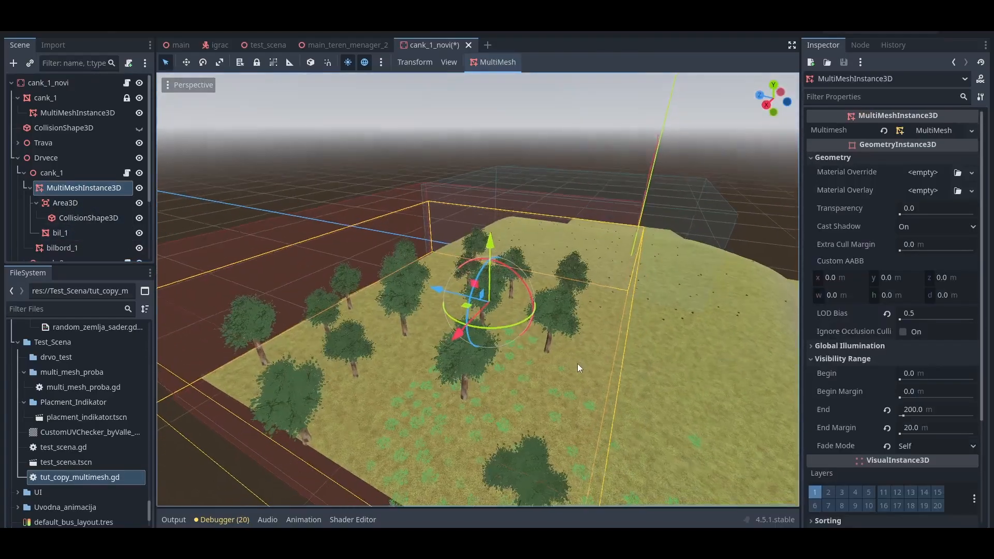
{"action": "left_click", "coordinate": [61, 237]}
{"action": "left_click_drag", "start_coordinate": [61, 238], "coordinate": [50, 176]}
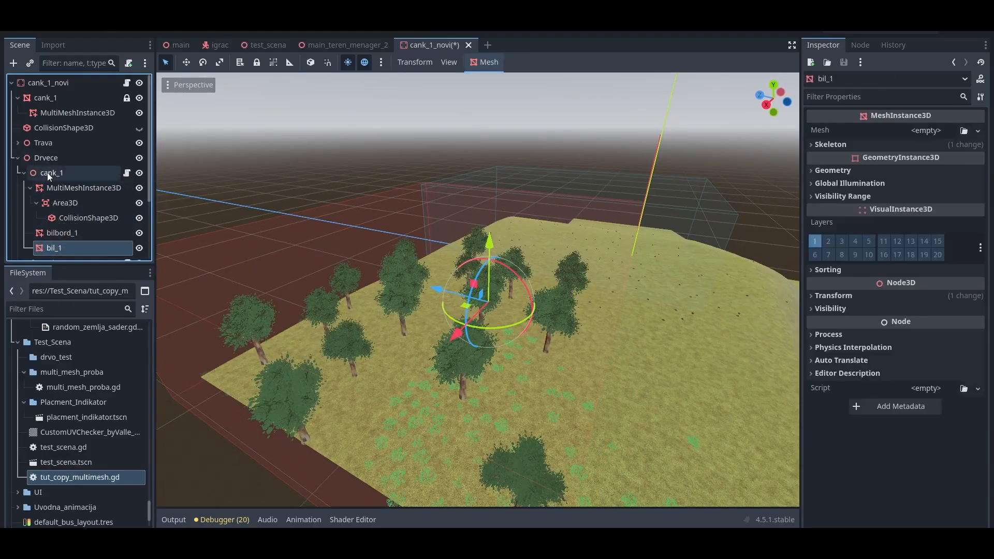
Step: Examine the areas and tree placement of the cank_1 and cank_2 groups on the terrain
{"action": "left_click", "coordinate": [50, 175]}
{"action": "scroll", "coordinate": [557, 304], "scroll_direction": "down", "scroll_amount": 6}
{"action": "middle_click_drag", "start_coordinate": [548, 330], "coordinate": [560, 362]}
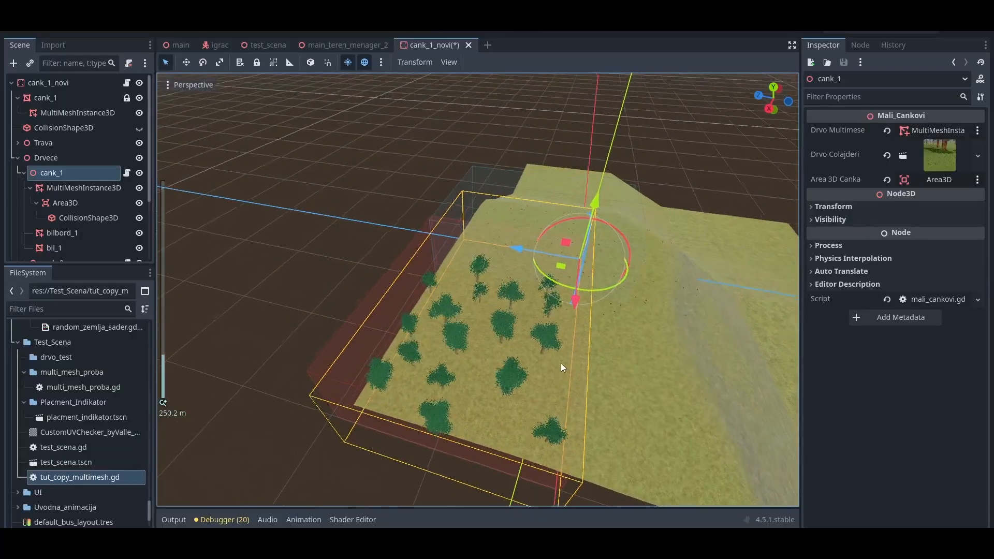
{"action": "middle_click_drag", "start_coordinate": [506, 334], "coordinate": [338, 237]}
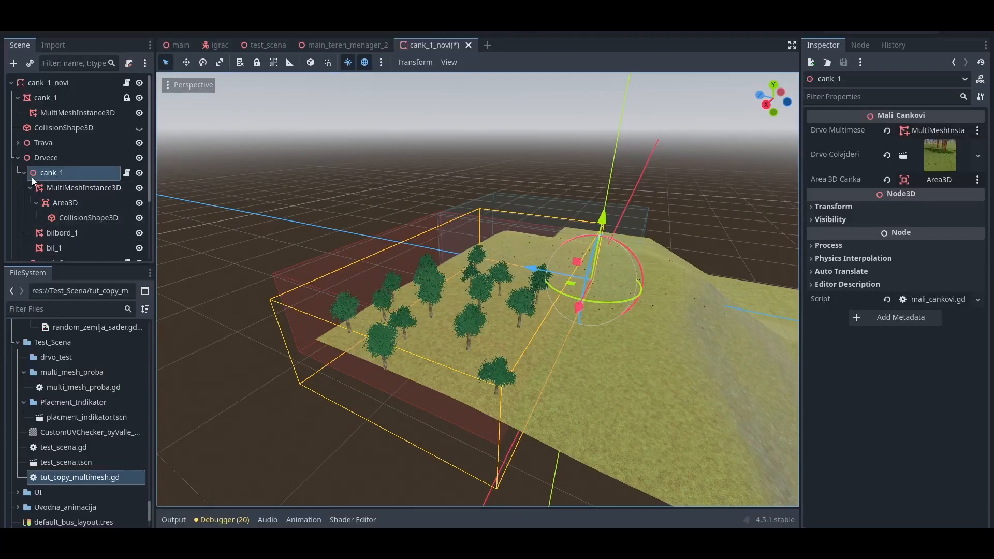
{"action": "scroll", "coordinate": [488, 334], "scroll_direction": "down", "scroll_amount": 6}
{"action": "scroll", "coordinate": [488, 333], "scroll_direction": "up", "scroll_amount": 9}
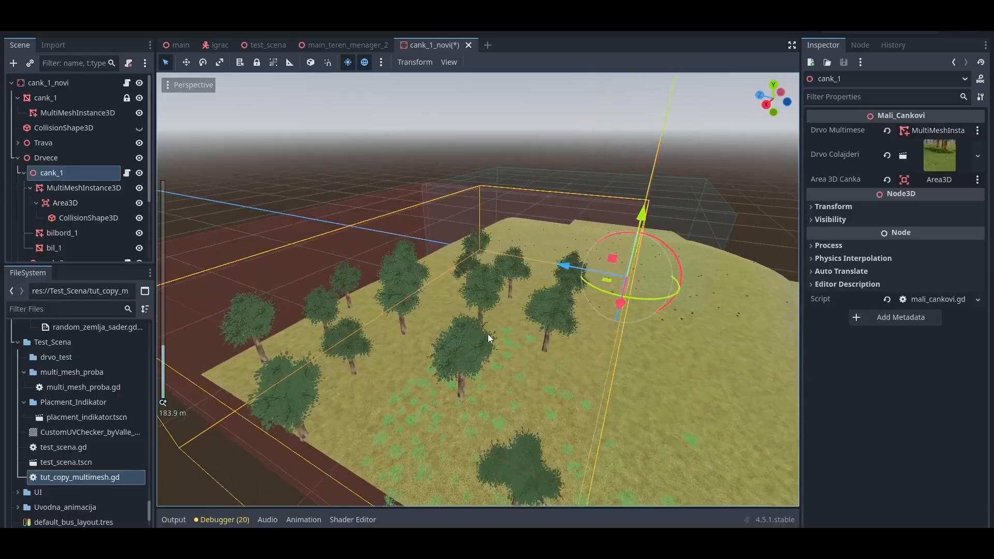
{"action": "middle_click_drag", "start_coordinate": [622, 369], "coordinate": [505, 370]}
{"action": "scroll", "coordinate": [105, 182], "scroll_direction": "down", "scroll_amount": 3}
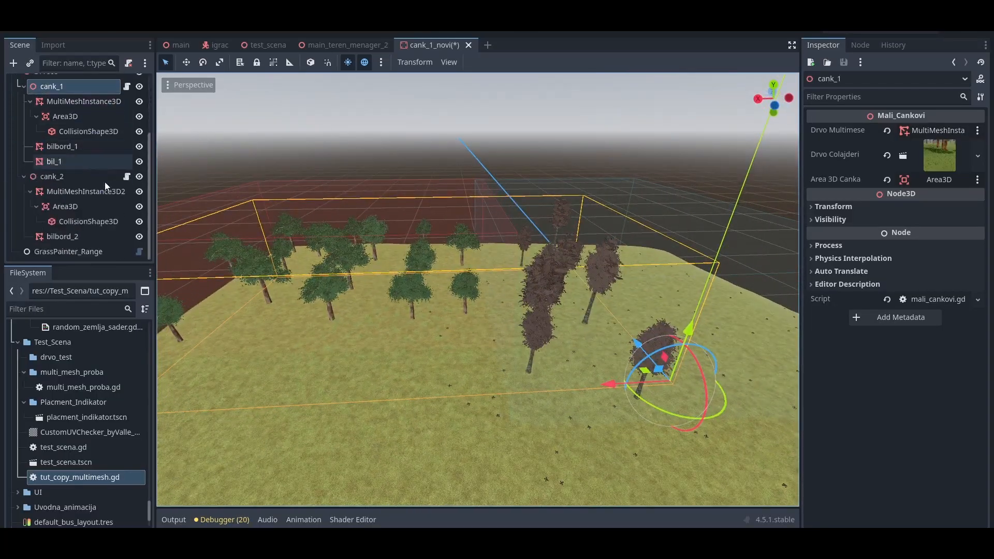
{"action": "left_click", "coordinate": [66, 175]}
{"action": "key", "text": "f"}
{"action": "middle_click_drag", "start_coordinate": [410, 292], "coordinate": [495, 329]}
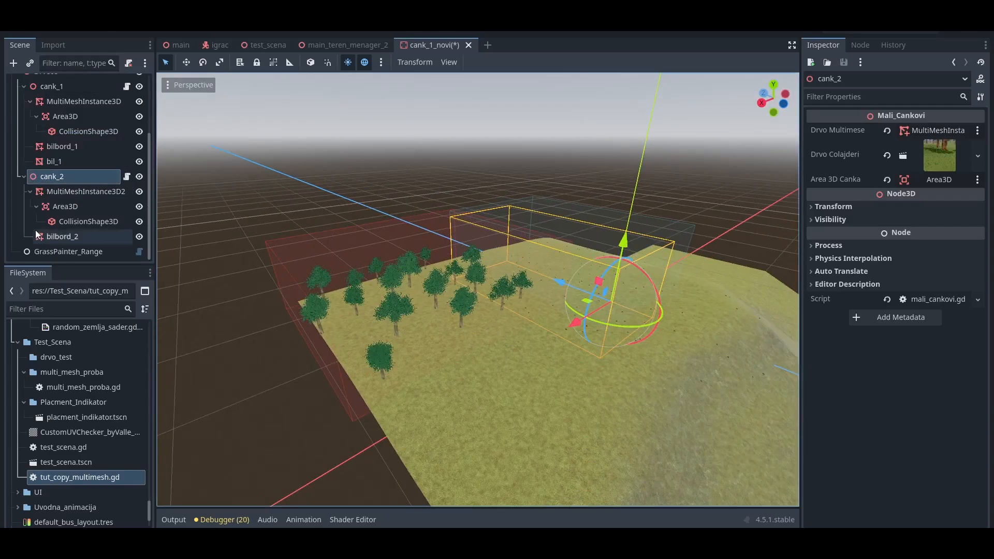
{"action": "scroll", "coordinate": [75, 204], "scroll_direction": "up", "scroll_amount": 1}
{"action": "left_click", "coordinate": [55, 185]}
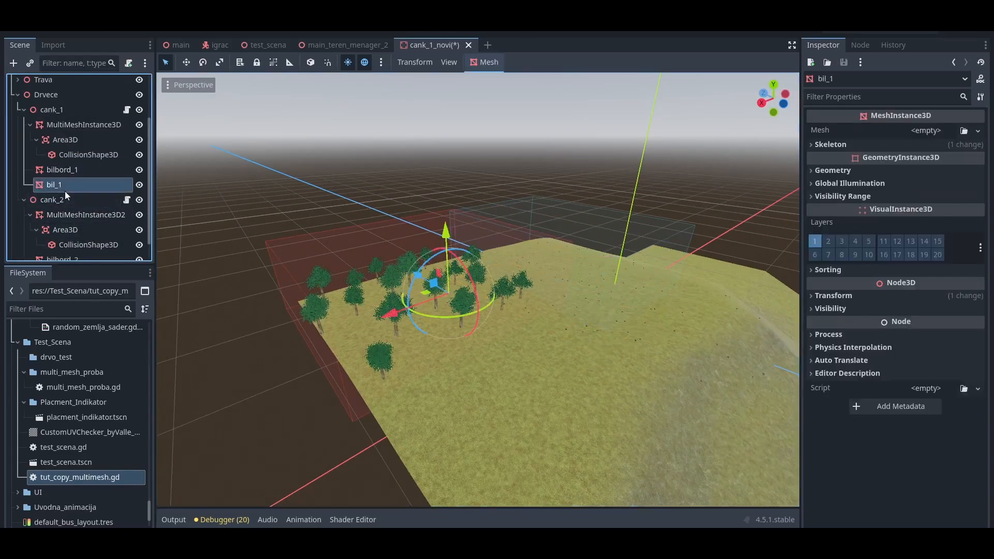
{"action": "middle_click_drag", "start_coordinate": [480, 364], "coordinate": [507, 368]}
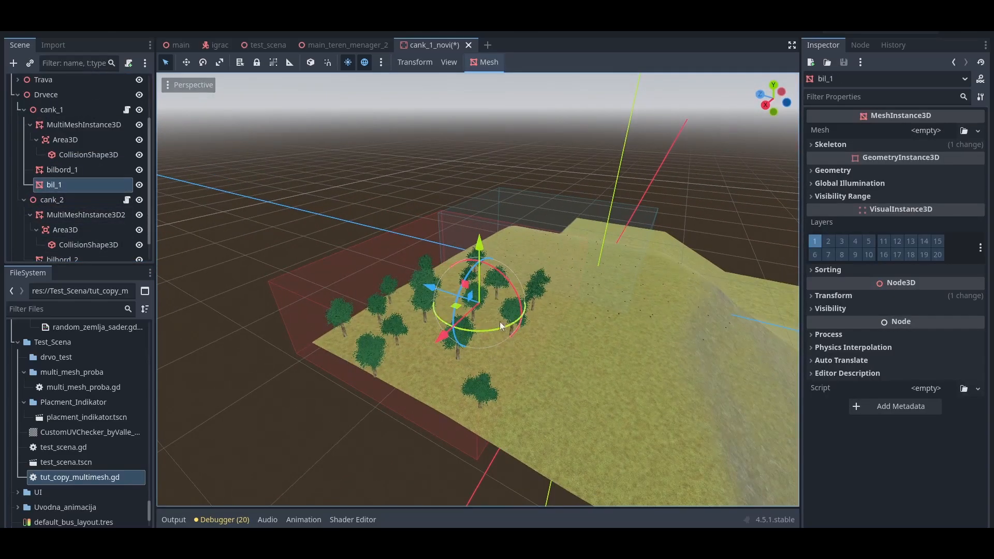
{"action": "scroll", "coordinate": [486, 309], "scroll_direction": "up", "scroll_amount": 4}
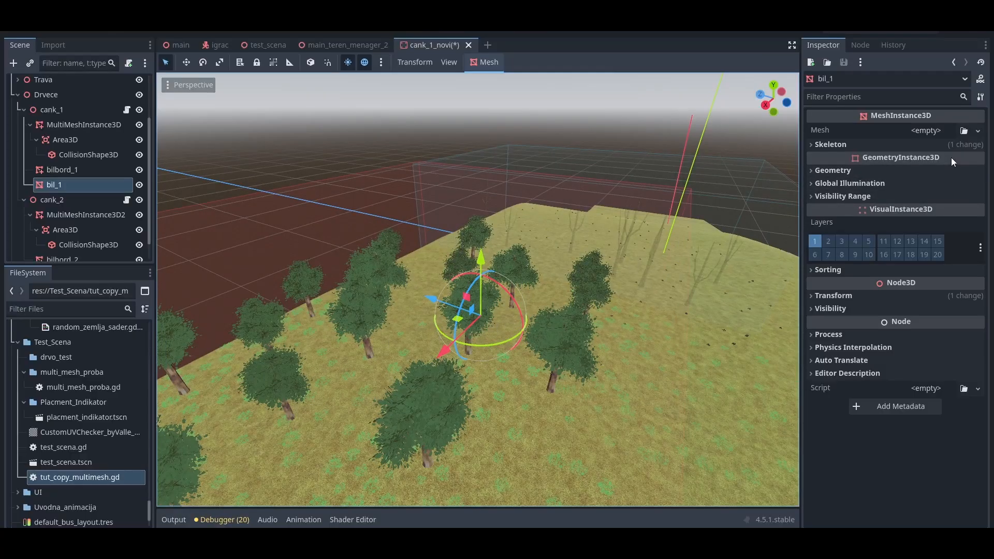
{"action": "left_click", "coordinate": [978, 132]}
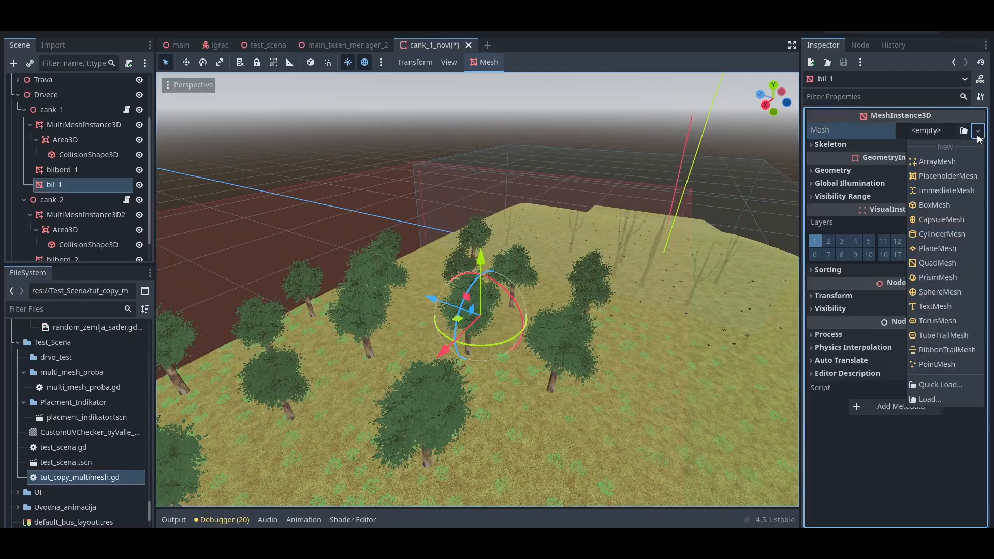
{"action": "left_click", "coordinate": [944, 134]}
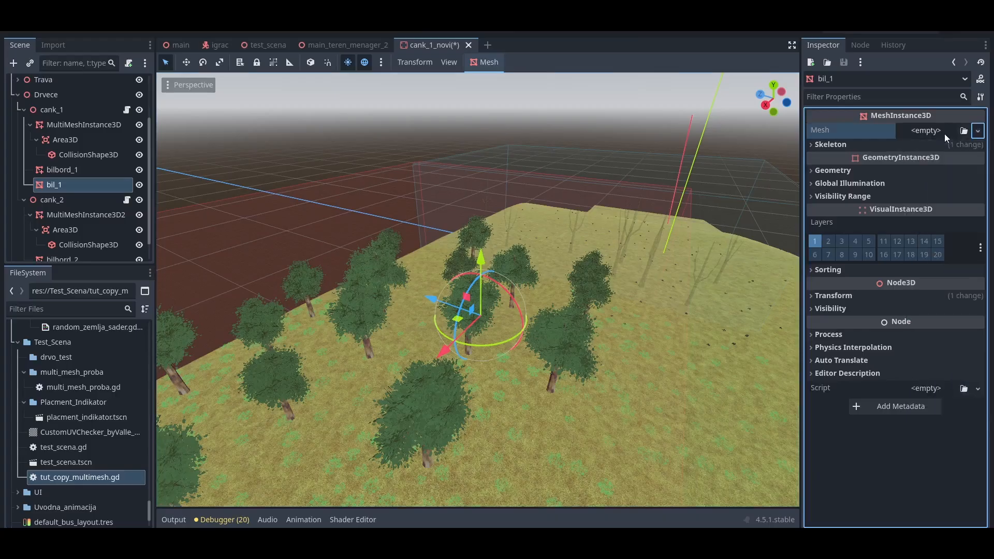
Step: Delete the bil_1 MeshInstance3D node from the cank_1 tree group
{"action": "right_click", "coordinate": [61, 185]}
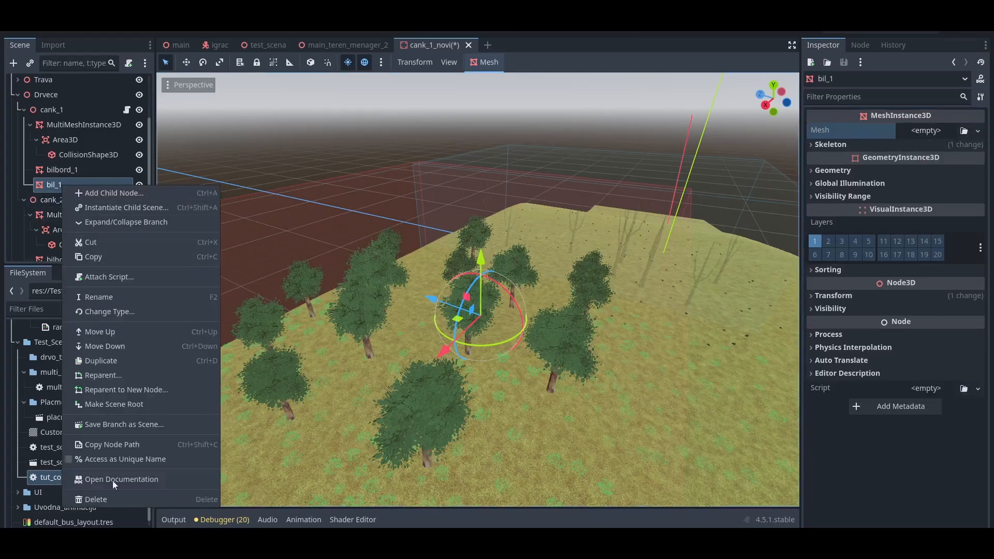
{"action": "left_click", "coordinate": [109, 496]}
{"action": "left_click", "coordinate": [478, 290]}
Step: Add a MultiMeshInstance3D node named bil_1 and place it directly under the cank_1 tree group
{"action": "right_click", "coordinate": [67, 125]}
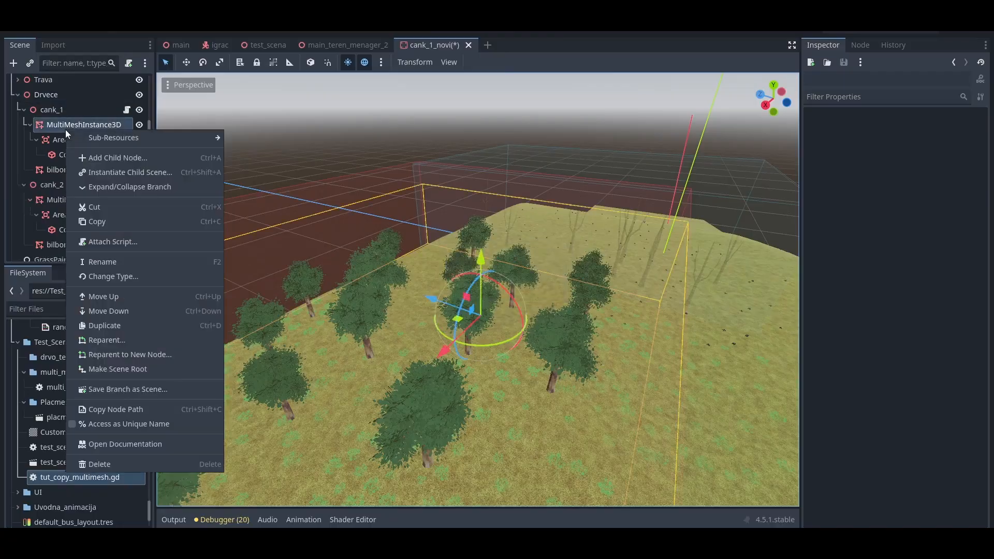
{"action": "left_click", "coordinate": [101, 154]}
{"action": "left_click", "coordinate": [313, 338]}
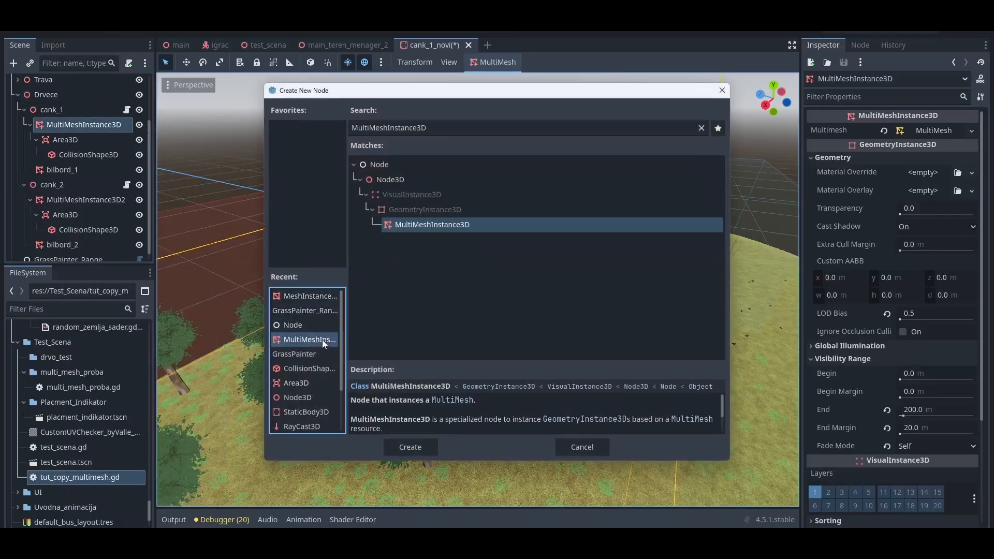
{"action": "left_click", "coordinate": [428, 445]}
{"action": "double_click", "coordinate": [76, 171]}
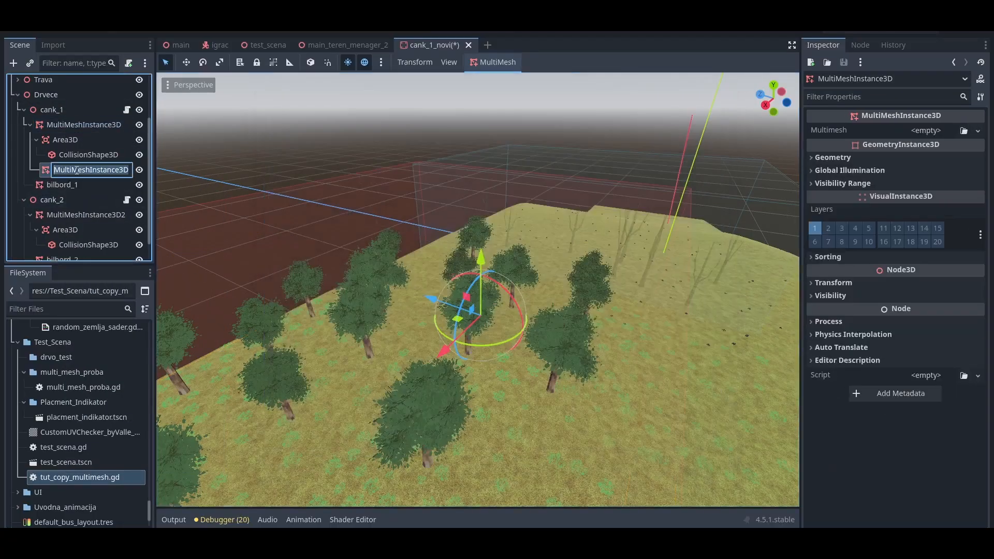
{"action": "type", "text": "bil_1"}
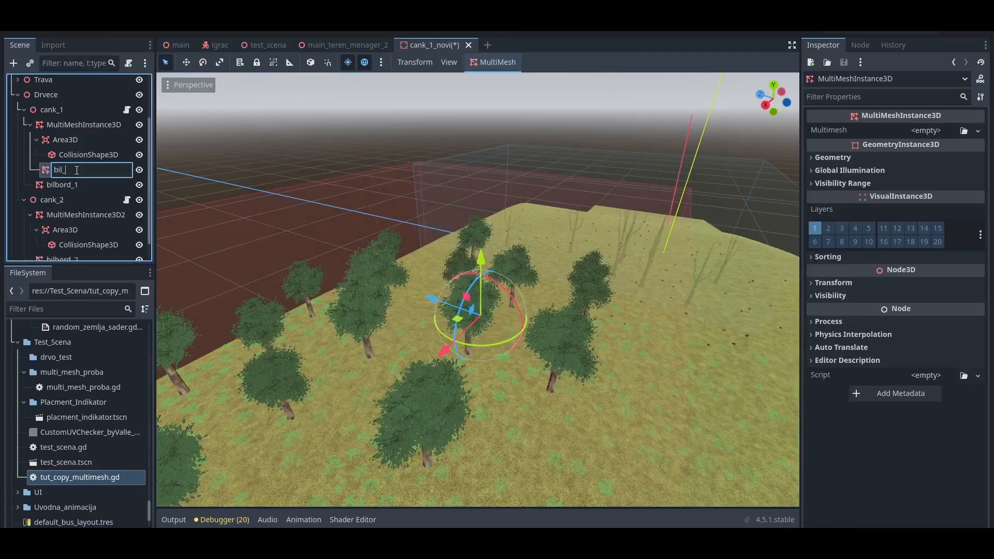
{"action": "key", "text": "Return"}
{"action": "left_click_drag", "start_coordinate": [75, 170], "coordinate": [60, 110]}
Step: Give bil_1 a new MultiMesh resource and set its Transform Format to 3D
{"action": "left_click", "coordinate": [978, 131]}
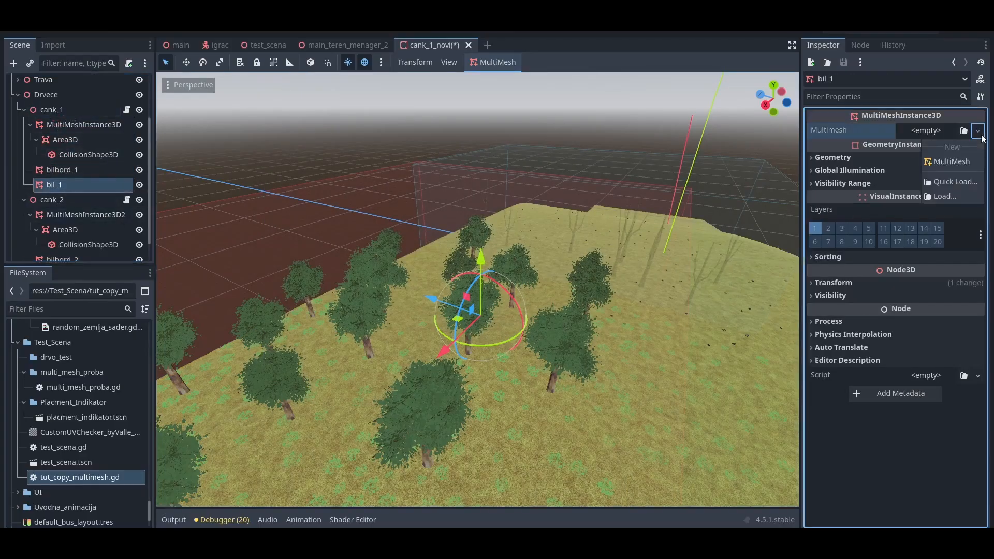
{"action": "left_click", "coordinate": [947, 161]}
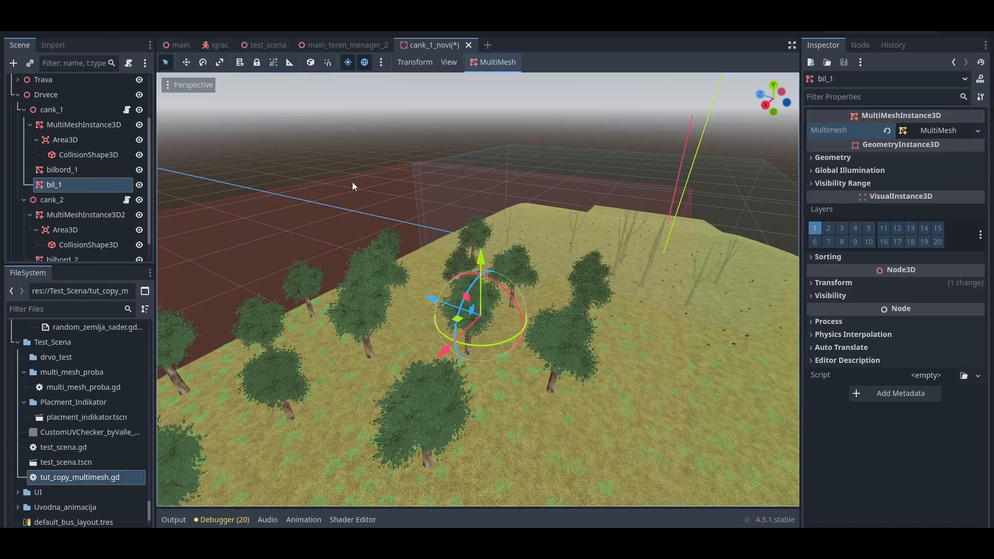
{"action": "left_click", "coordinate": [949, 135]}
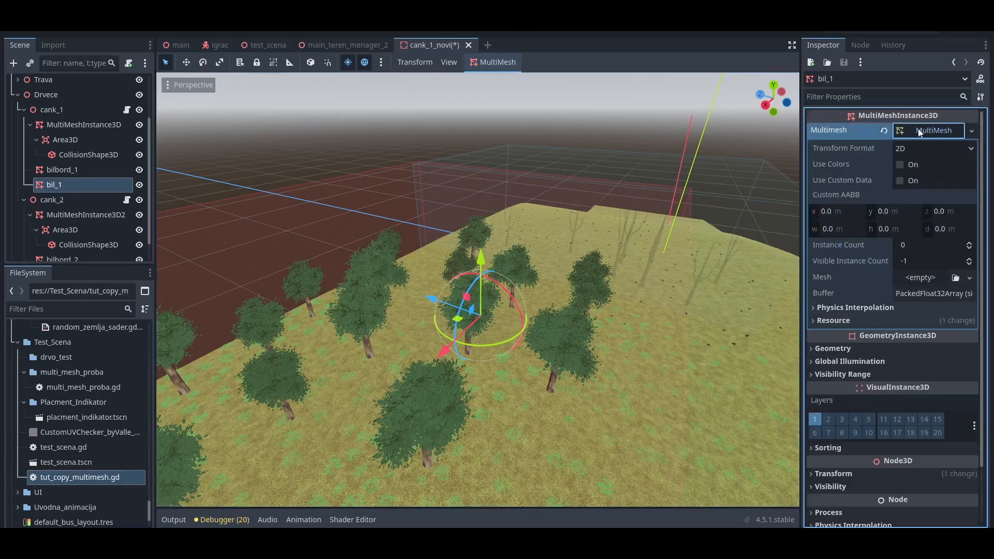
{"action": "left_click", "coordinate": [917, 147]}
{"action": "left_click", "coordinate": [919, 178]}
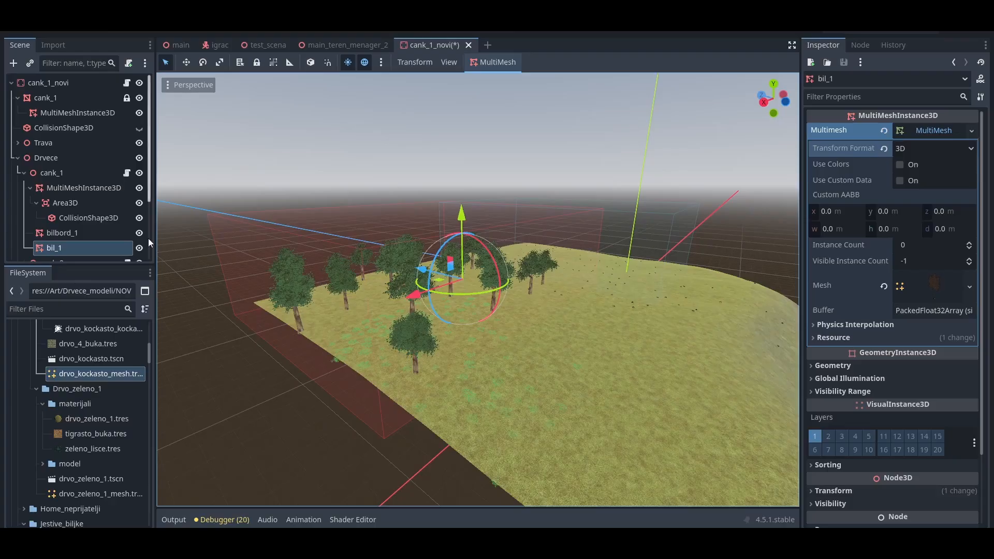
Step: Examine how the trees of both groups appear on the terrain from near and far distances
{"action": "middle_click_drag", "start_coordinate": [624, 282], "coordinate": [533, 299]}
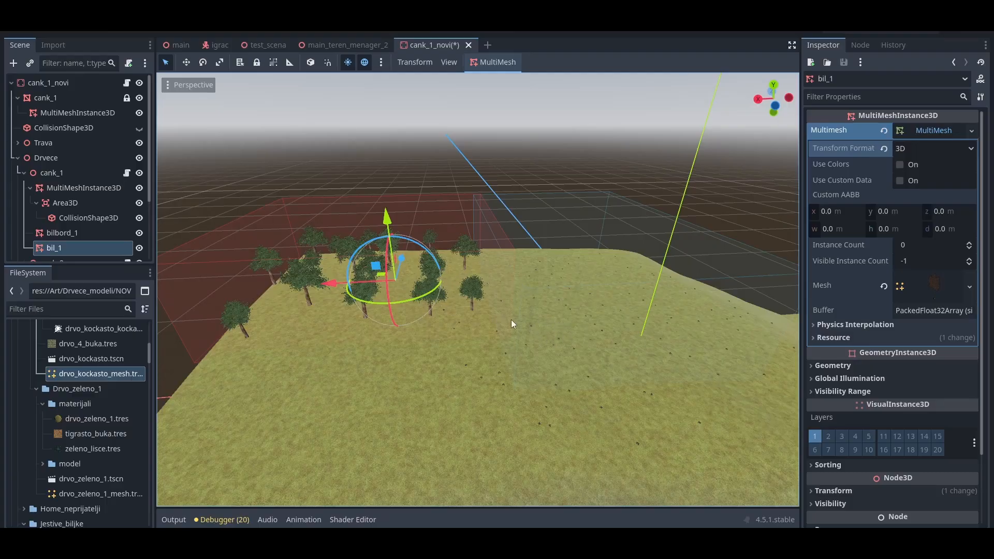
{"action": "mouse_move", "coordinate": [567, 324]}
{"action": "middle_mouse_down"}
{"action": "mouse_move", "coordinate": [483, 325]}
{"action": "mouse_move", "coordinate": [675, 312]}
{"action": "mouse_move", "coordinate": [592, 323]}
{"action": "mouse_move", "coordinate": [578, 306]}
{"action": "middle_mouse_up"}
{"action": "scroll", "coordinate": [468, 325], "scroll_direction": "up", "scroll_amount": 3}
{"action": "scroll", "coordinate": [467, 324], "scroll_direction": "down", "scroll_amount": 3}
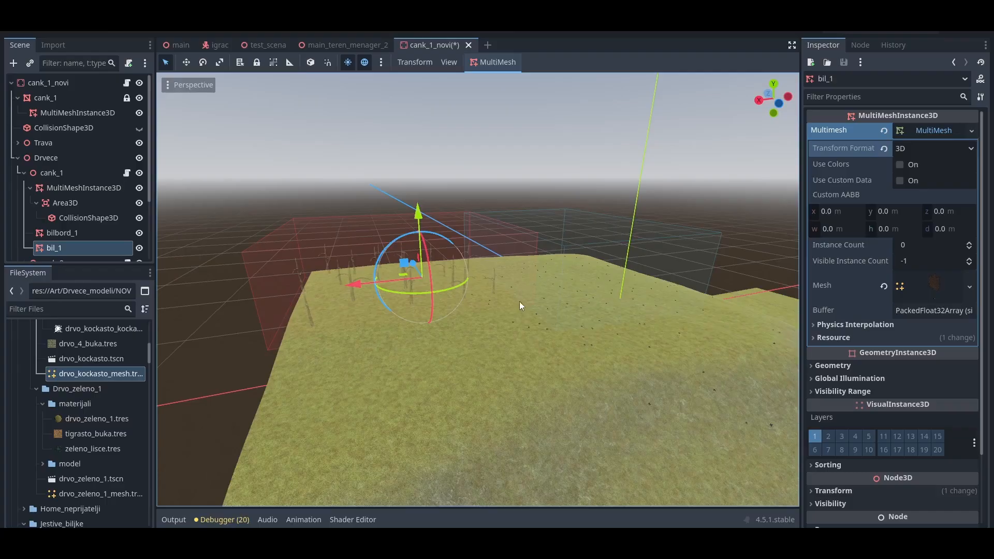
{"action": "middle_click_drag", "start_coordinate": [519, 302], "coordinate": [449, 318]}
{"action": "scroll", "coordinate": [449, 318], "scroll_direction": "up", "scroll_amount": 5}
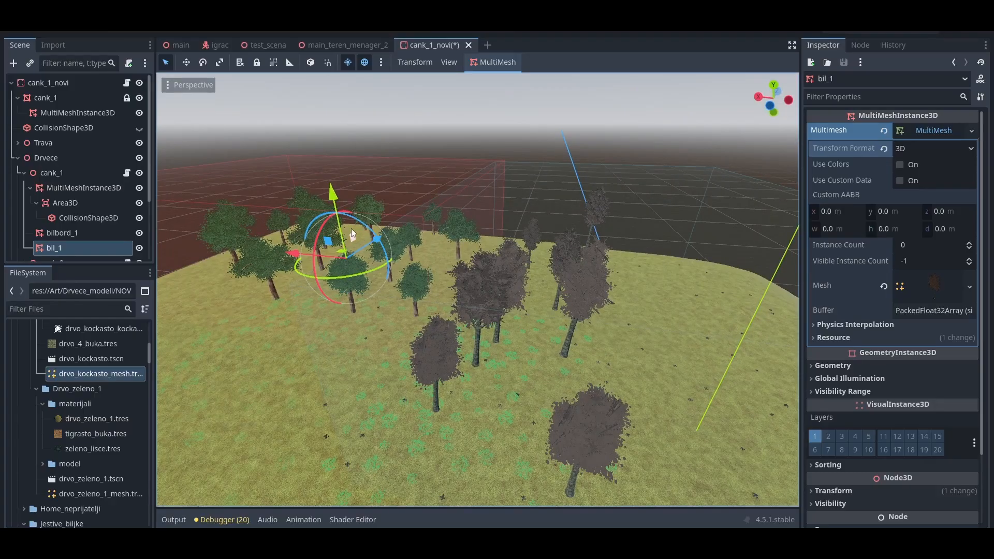
Step: Comment out the max_distance and billboard_distance variables in the tut_copy_multimesh.gd script
{"action": "left_click", "coordinate": [51, 85]}
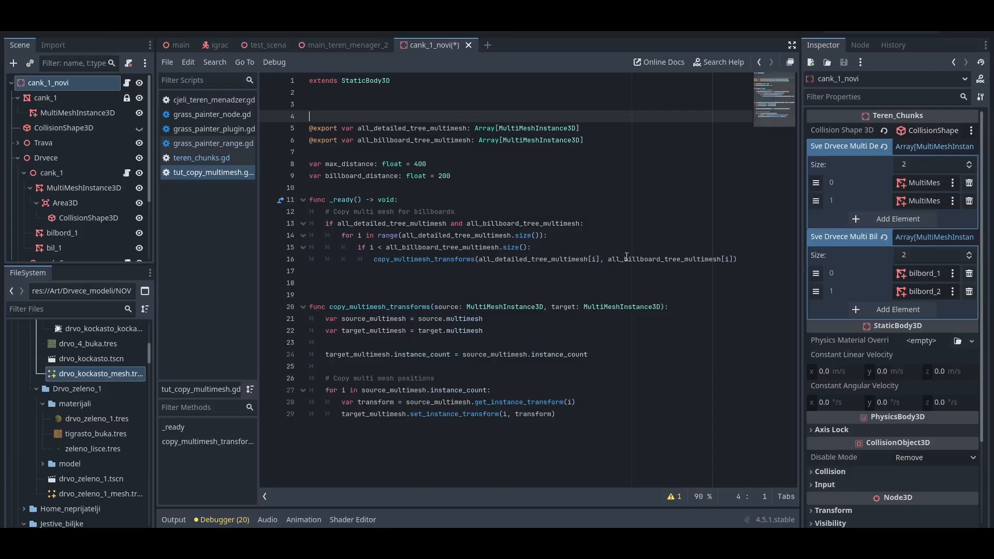
{"action": "left_click", "coordinate": [377, 188]}
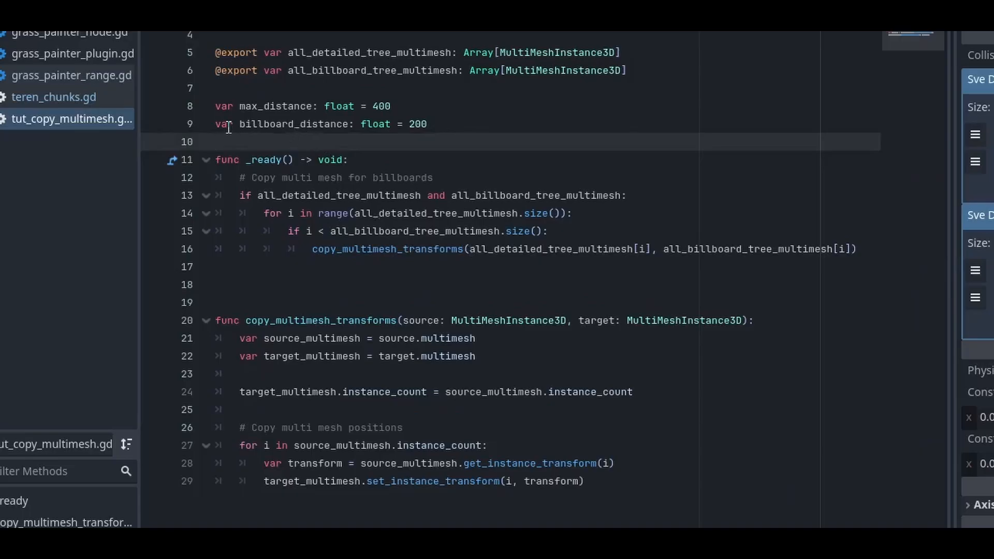
{"action": "left_click_drag", "start_coordinate": [238, 106], "coordinate": [391, 106]}
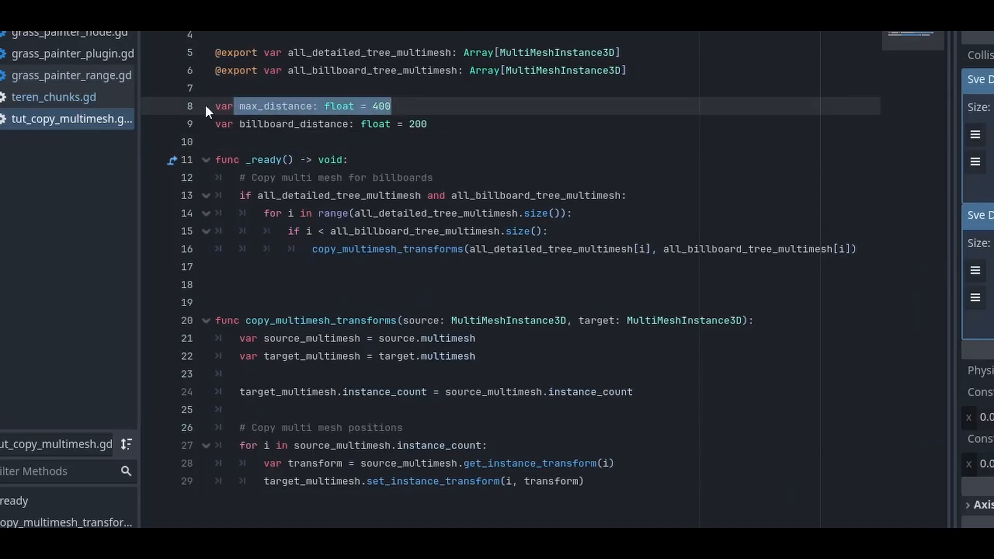
{"action": "left_click", "coordinate": [205, 105]}
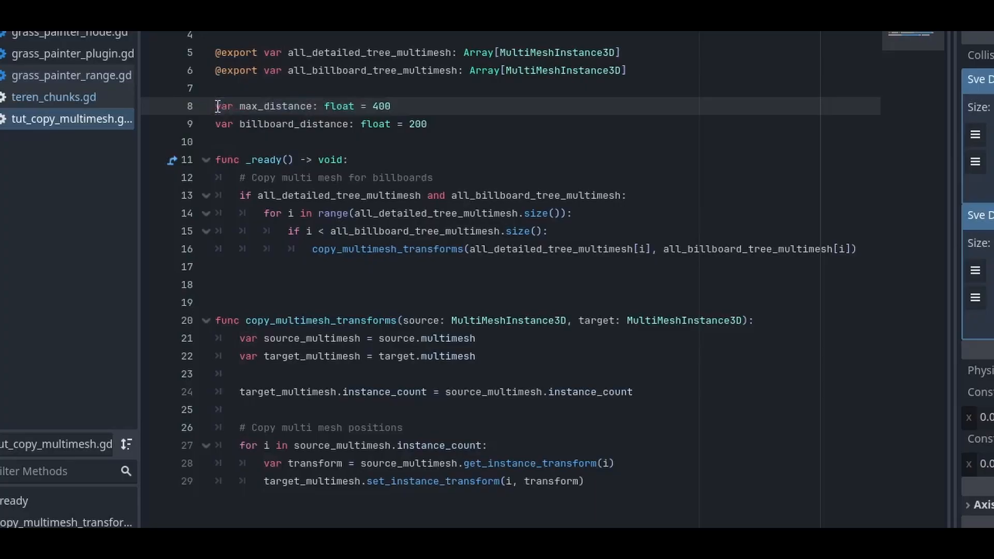
{"action": "type", "text": "#"}
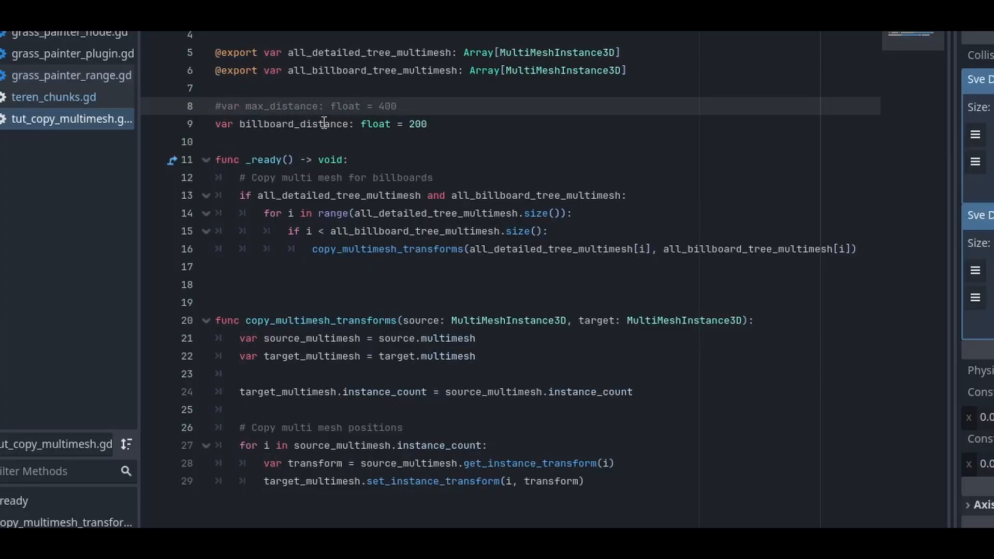
{"action": "left_click", "coordinate": [216, 123]}
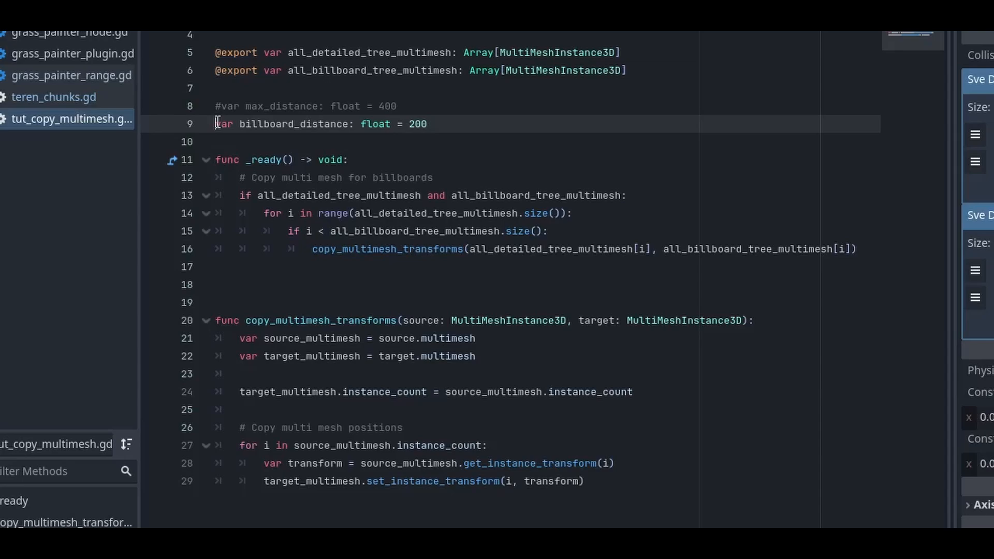
{"action": "type", "text": "#"}
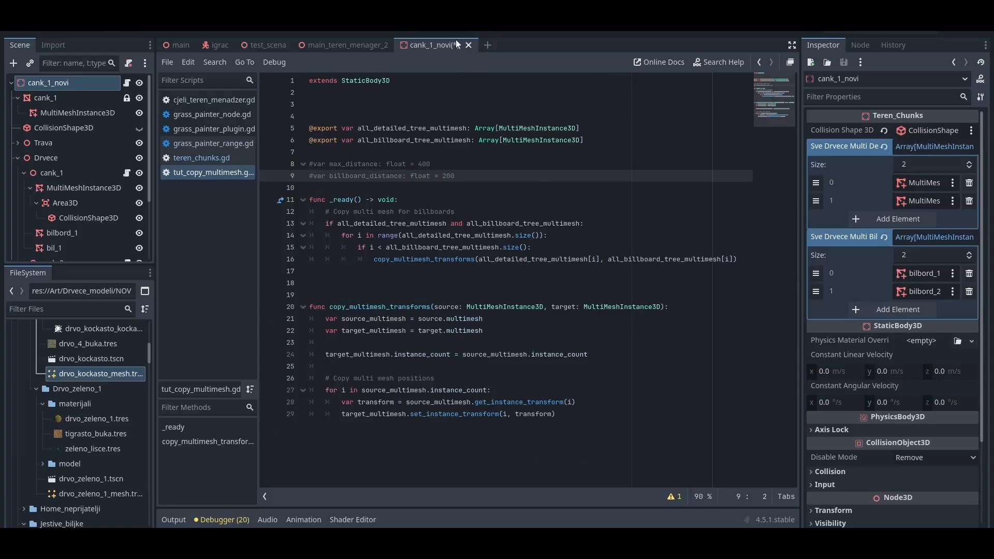
Step: Set the Visibility Range of bil_1 to a Begin of 200 m and a Begin Margin of 10 m
{"action": "left_click", "coordinate": [448, 30]}
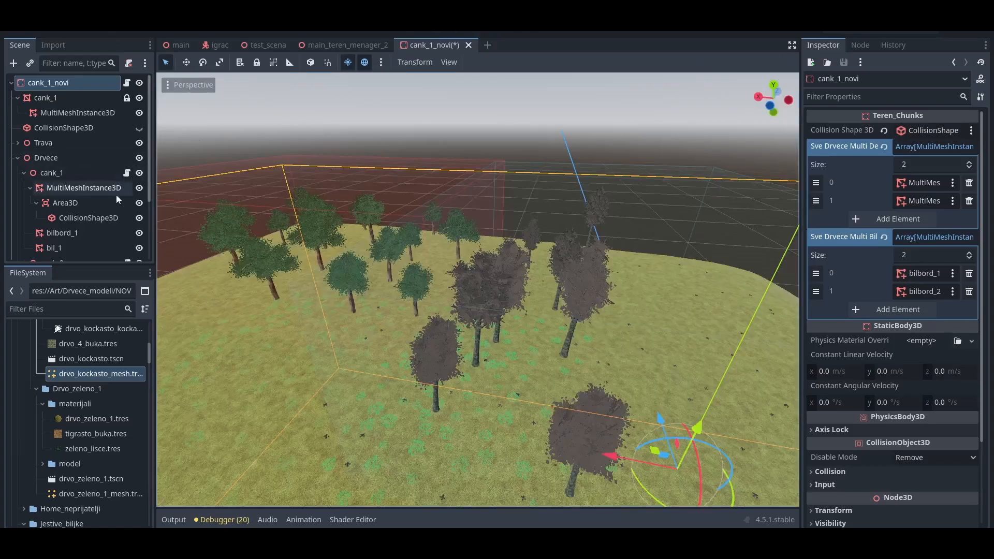
{"action": "left_click", "coordinate": [70, 246]}
{"action": "scroll", "coordinate": [875, 321], "scroll_direction": "down", "scroll_amount": 3}
{"action": "left_click", "coordinate": [853, 309]}
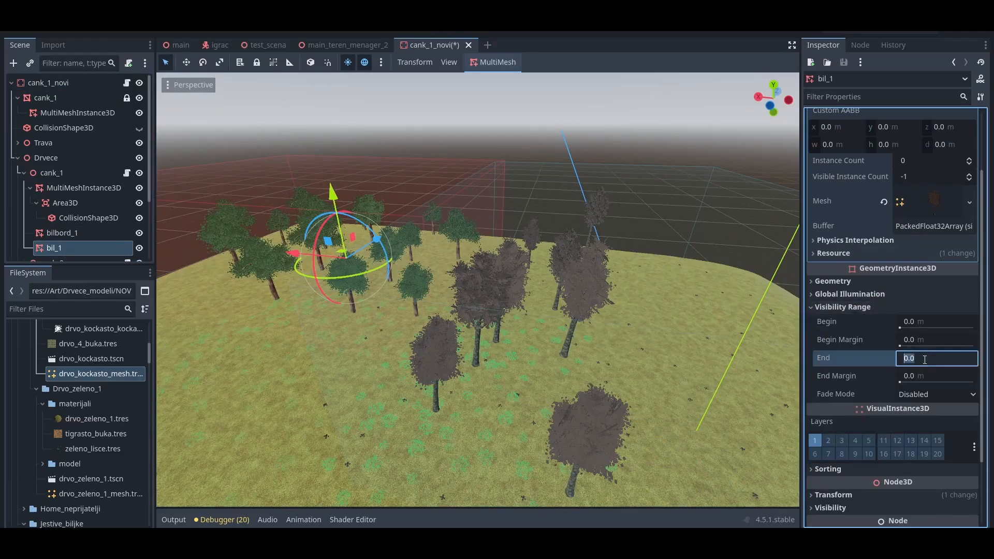
{"action": "left_click", "coordinate": [916, 322]}
{"action": "type", "text": "2"}
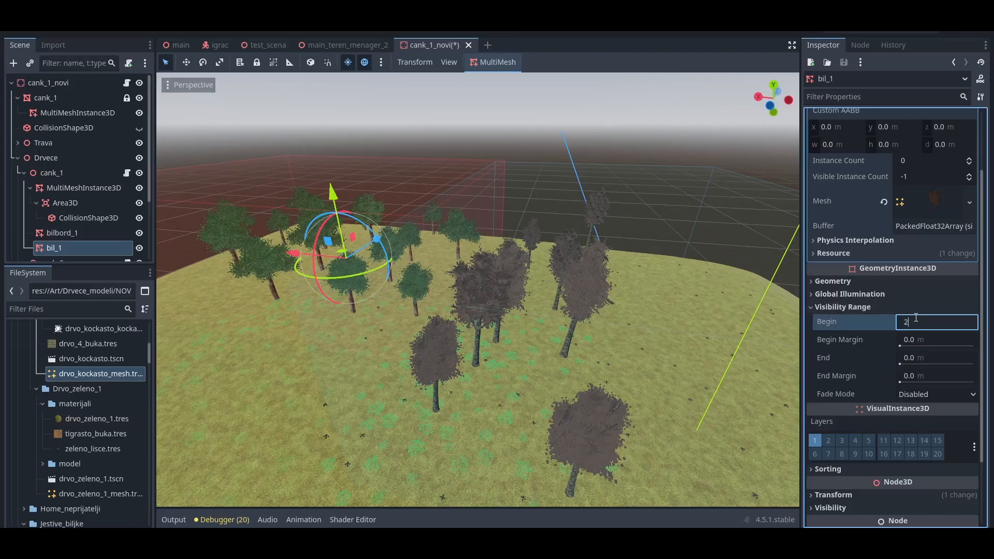
{"action": "left_click", "coordinate": [923, 338]}
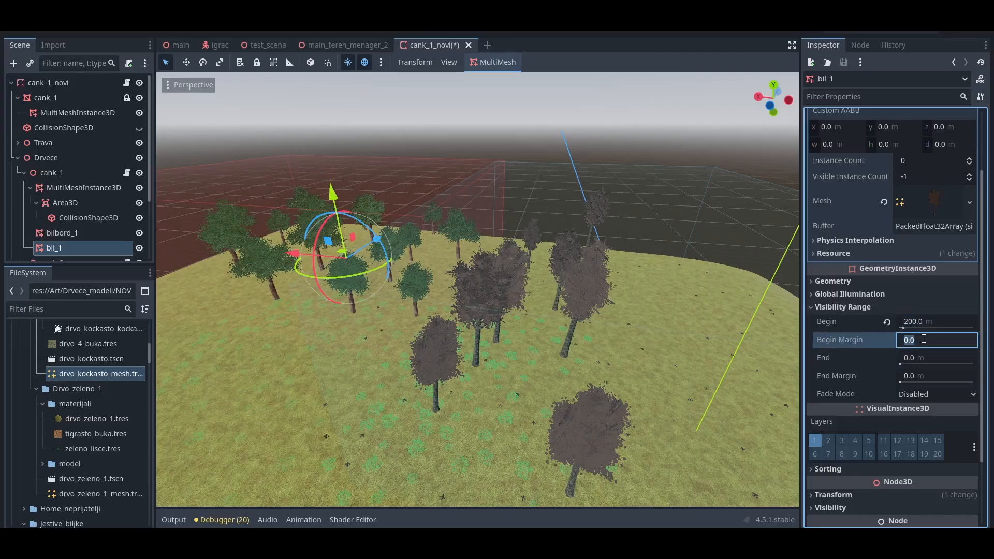
{"action": "type", "text": "10"}
Step: Set the Visibility Range of bil_1 to End 400 m, End Margin 10 m and Fade Mode Self
{"action": "left_click", "coordinate": [920, 359]}
{"action": "type", "text": "40"}
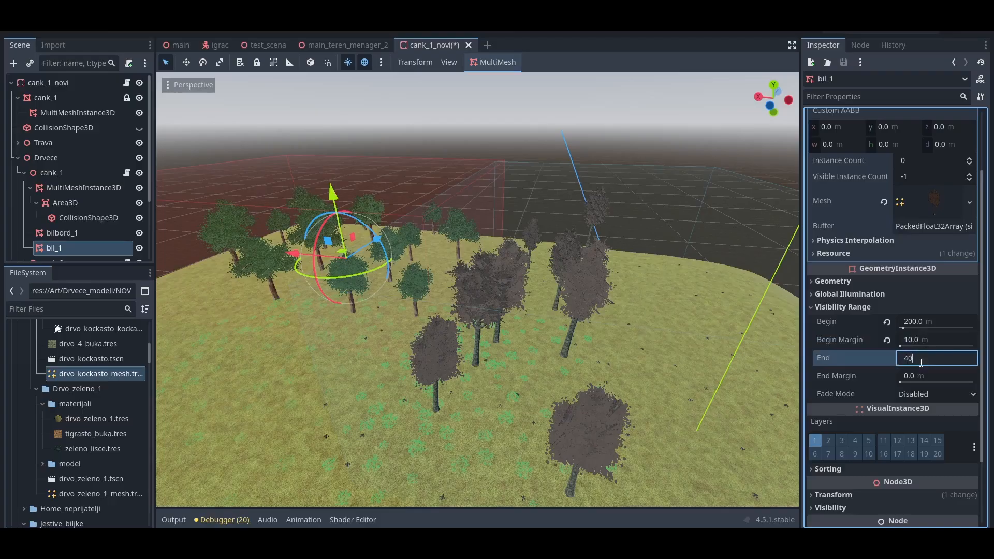
{"action": "left_click", "coordinate": [922, 397]}
{"action": "left_click", "coordinate": [918, 380]}
{"action": "left_click", "coordinate": [917, 378]}
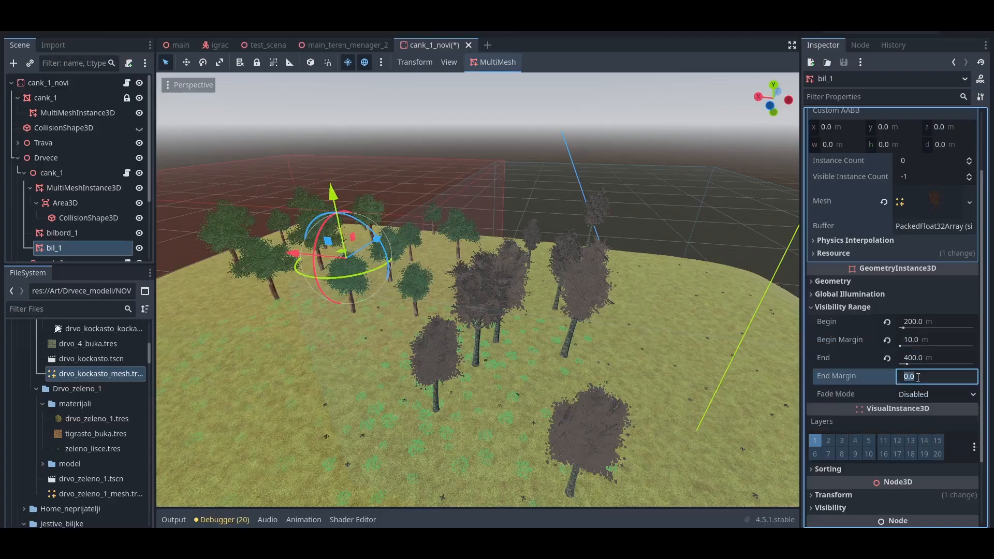
{"action": "type", "text": "10"}
{"action": "left_click", "coordinate": [925, 394]}
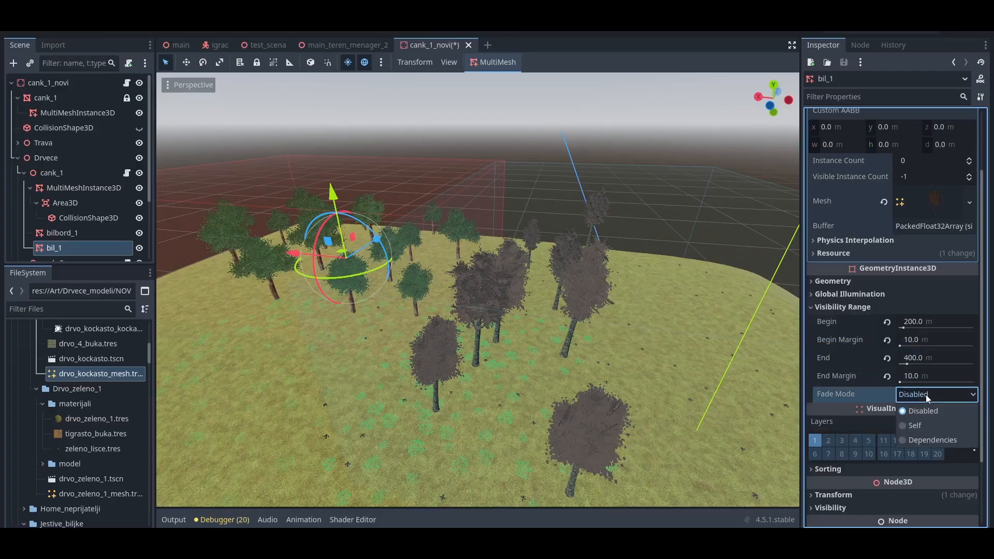
{"action": "left_click", "coordinate": [925, 425]}
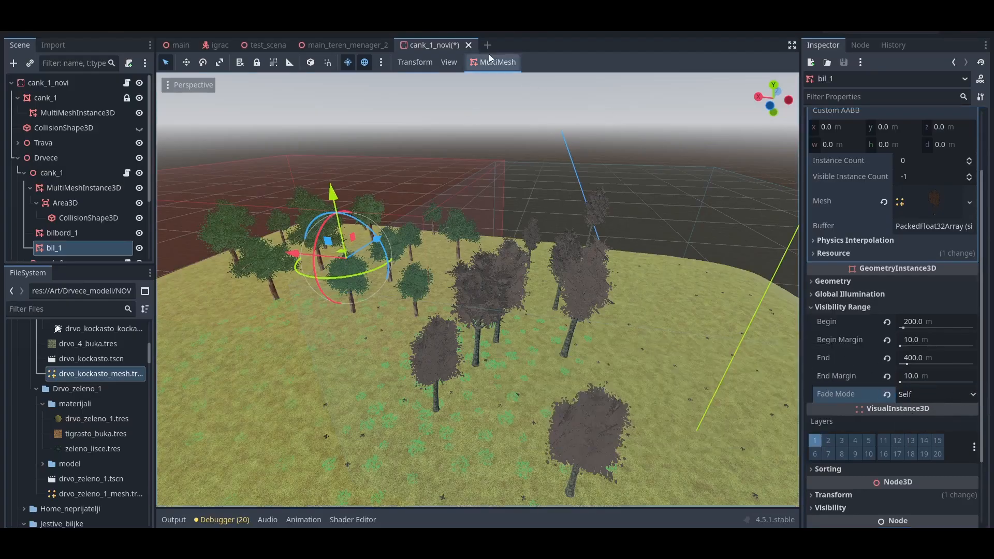
Step: Examine the copy_multimesh_transforms function in the tut_copy_multimesh.gd script
{"action": "left_click", "coordinate": [476, 27]}
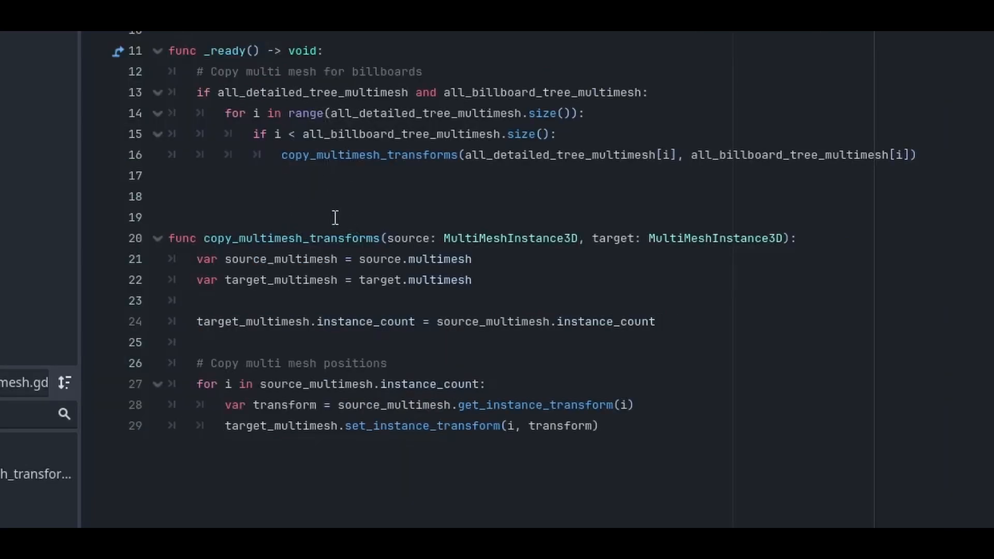
{"action": "left_click", "coordinate": [282, 213]}
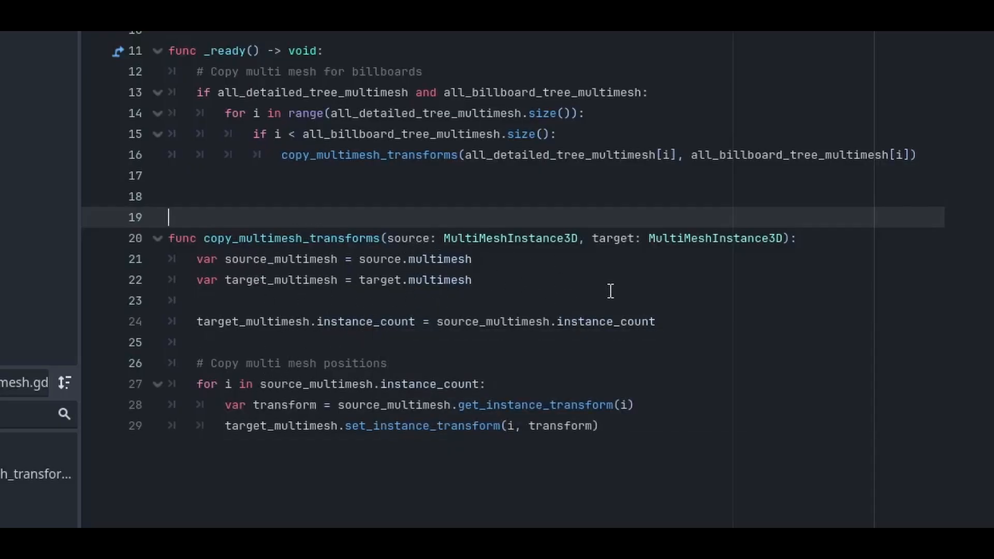
{"action": "left_click_drag", "start_coordinate": [197, 205], "coordinate": [580, 455]}
{"action": "left_click", "coordinate": [631, 471]}
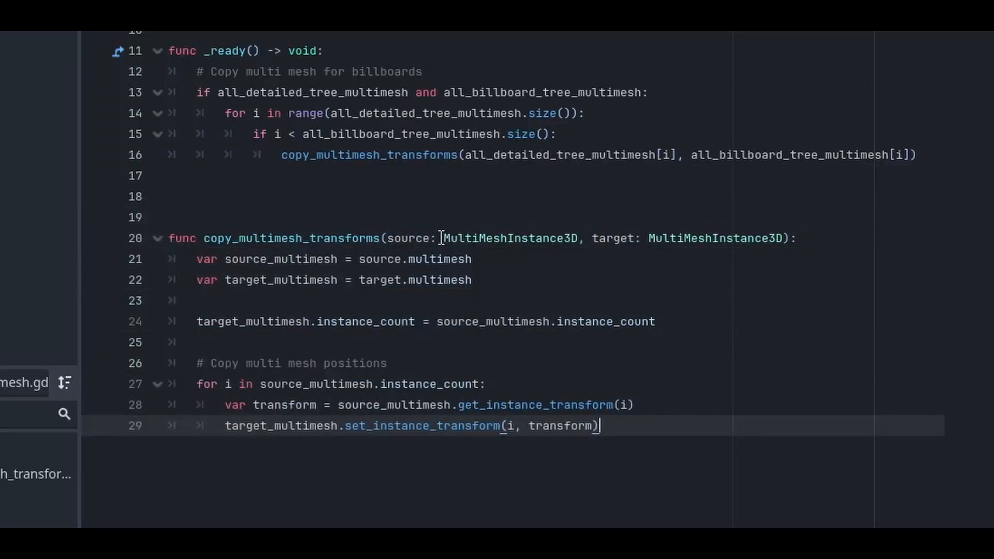
Step: Review the source and target parameters, the instance count assignment and the transform-copying loop of copy_multimesh_transforms
{"action": "mouse_move", "coordinate": [544, 238]}
{"action": "left_click", "coordinate": [509, 240]}
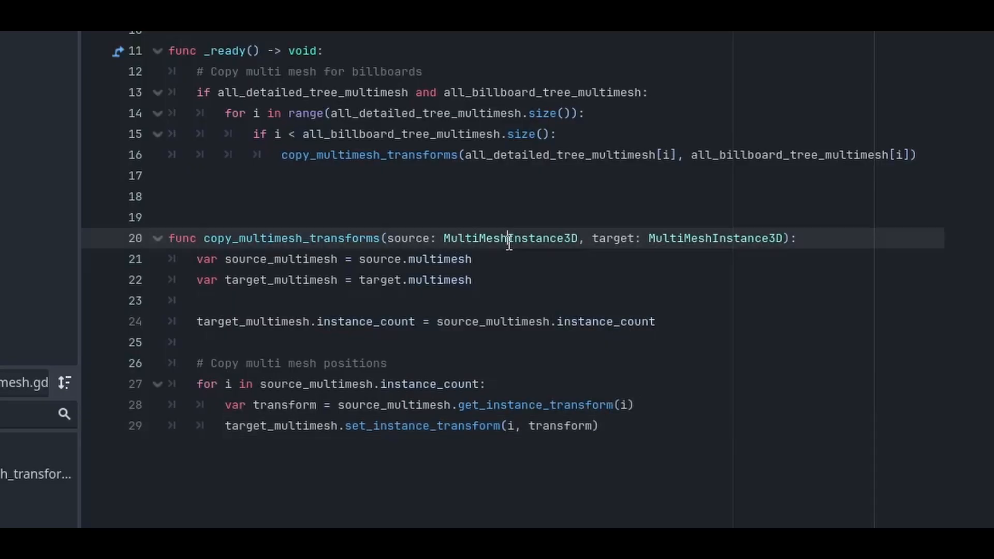
{"action": "mouse_move", "coordinate": [535, 245]}
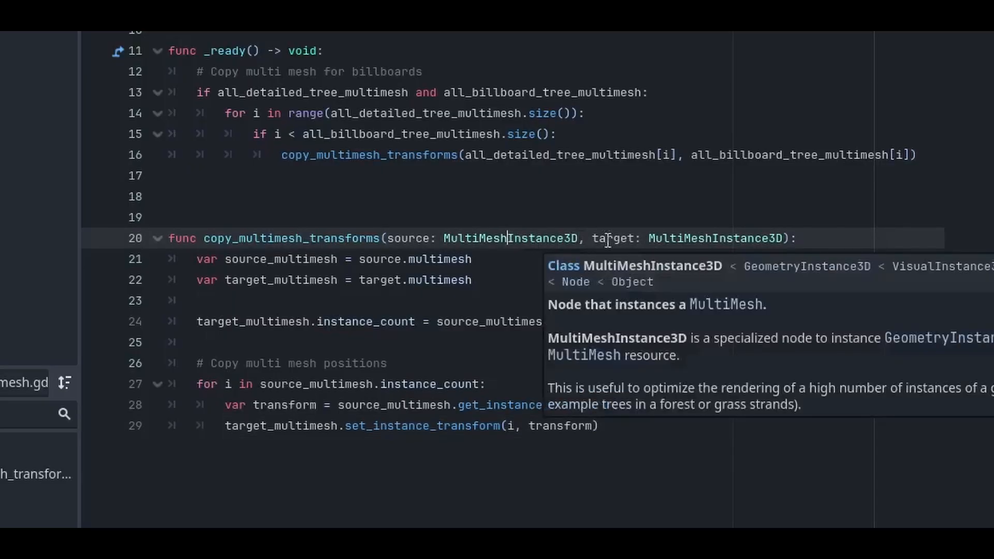
{"action": "double_click", "coordinate": [629, 239]}
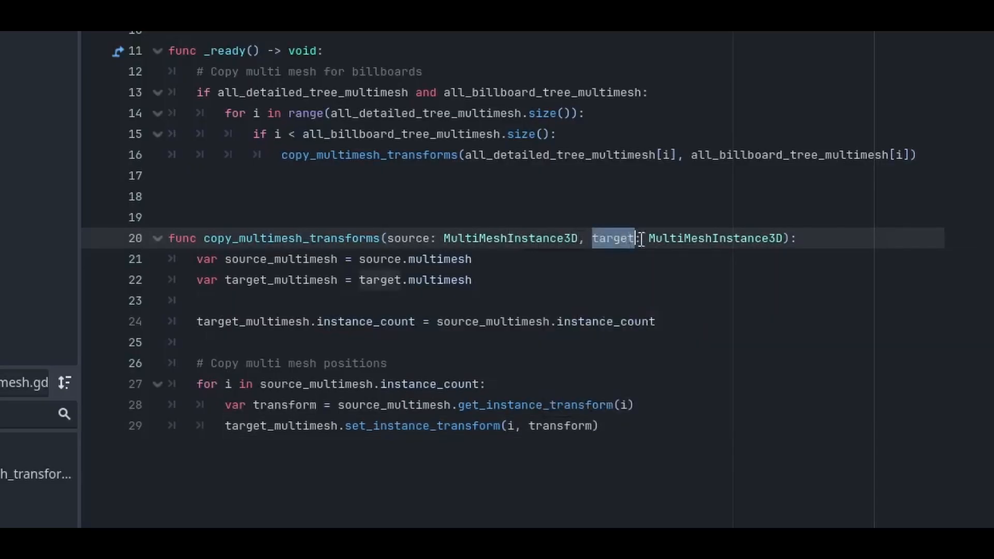
{"action": "double_click", "coordinate": [699, 239]}
{"action": "left_click", "coordinate": [528, 297]}
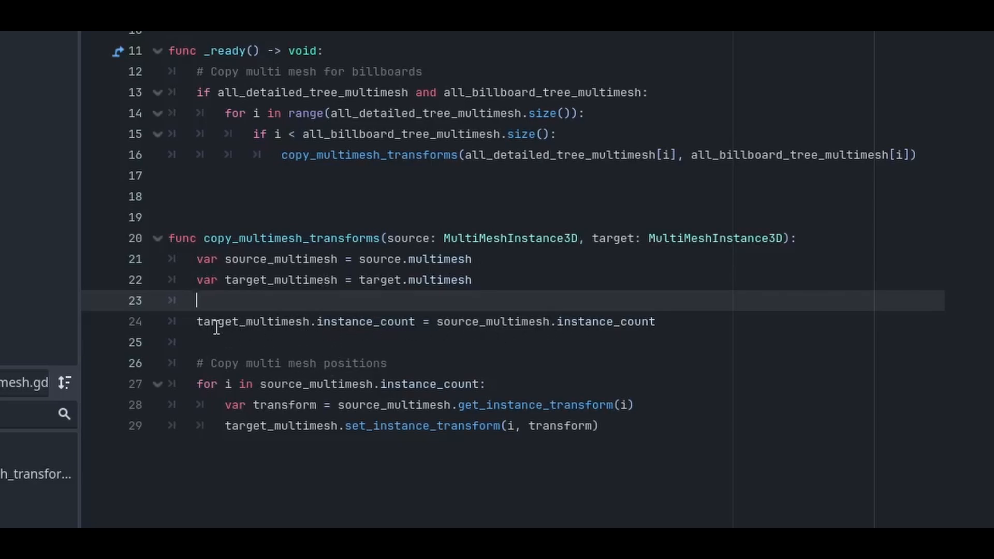
{"action": "left_click_drag", "start_coordinate": [197, 325], "coordinate": [288, 324]}
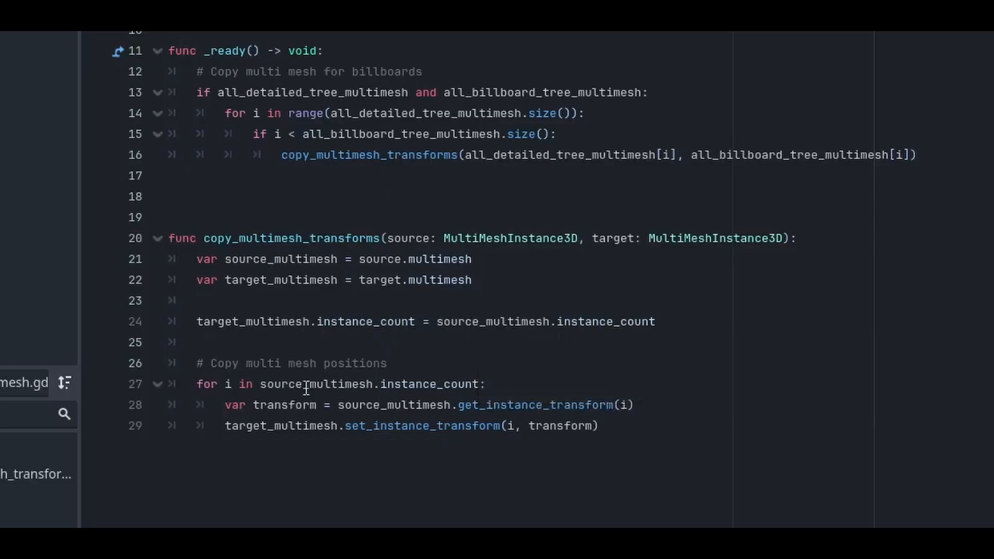
{"action": "mouse_move", "coordinate": [388, 377]}
{"action": "left_click", "coordinate": [638, 485]}
{"action": "left_click_drag", "start_coordinate": [639, 485], "coordinate": [113, 216]}
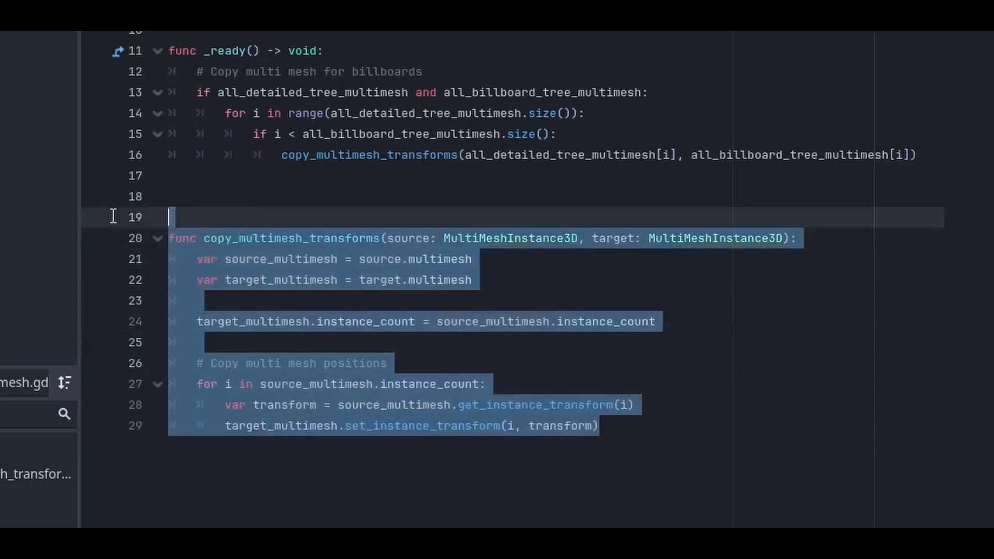
{"action": "left_click", "coordinate": [721, 522]}
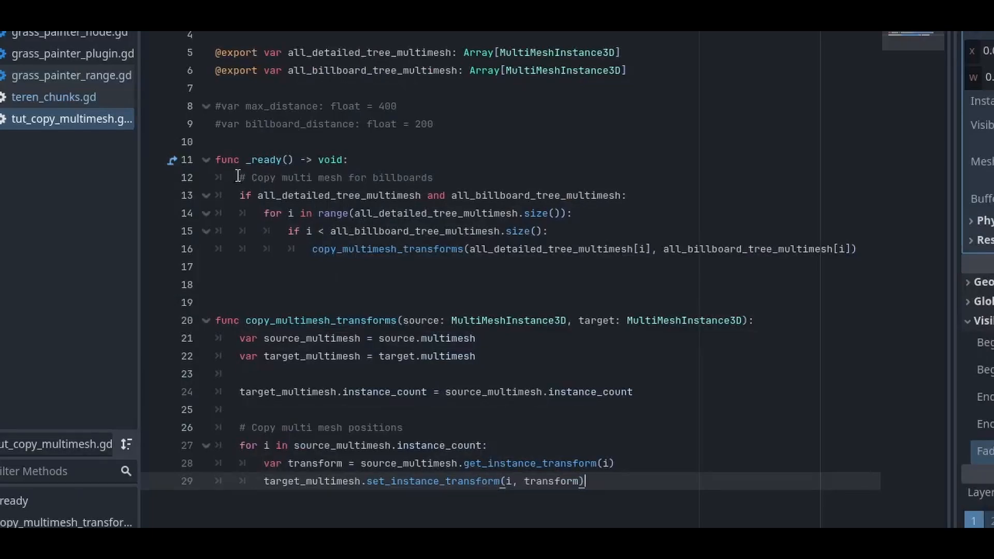
Step: Examine the _ready function's tree loop and its copy_multimesh_transforms call with the detailed and billboard array elements
{"action": "left_click_drag", "start_coordinate": [239, 178], "coordinate": [686, 269]}
{"action": "left_click", "coordinate": [749, 287]}
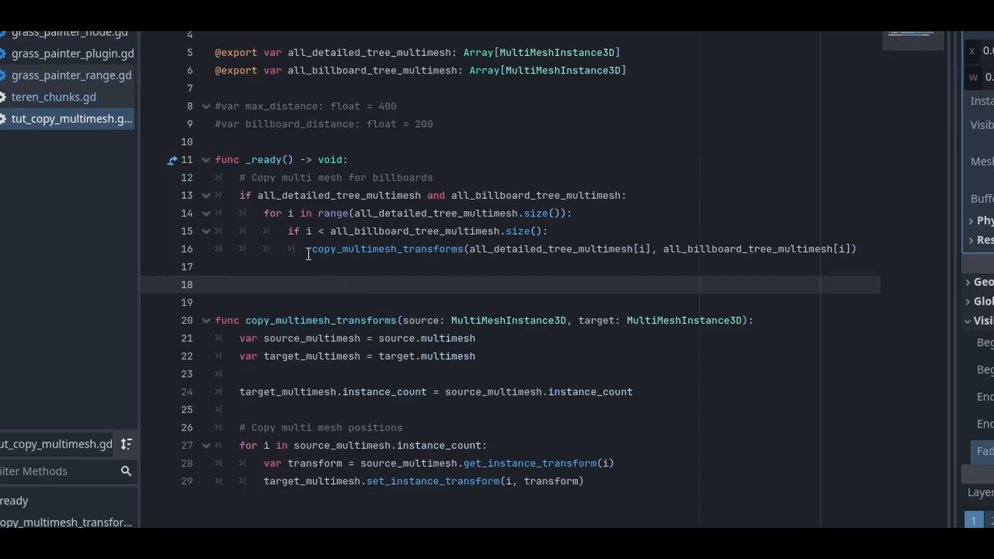
{"action": "left_click_drag", "start_coordinate": [312, 249], "coordinate": [858, 257]}
{"action": "left_click", "coordinate": [532, 271]}
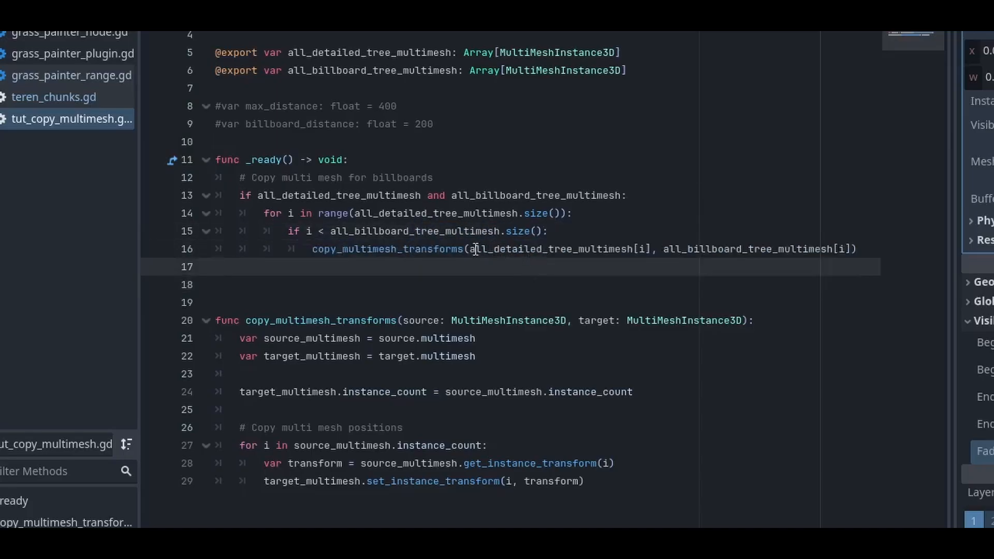
{"action": "left_click_drag", "start_coordinate": [471, 250], "coordinate": [857, 249]}
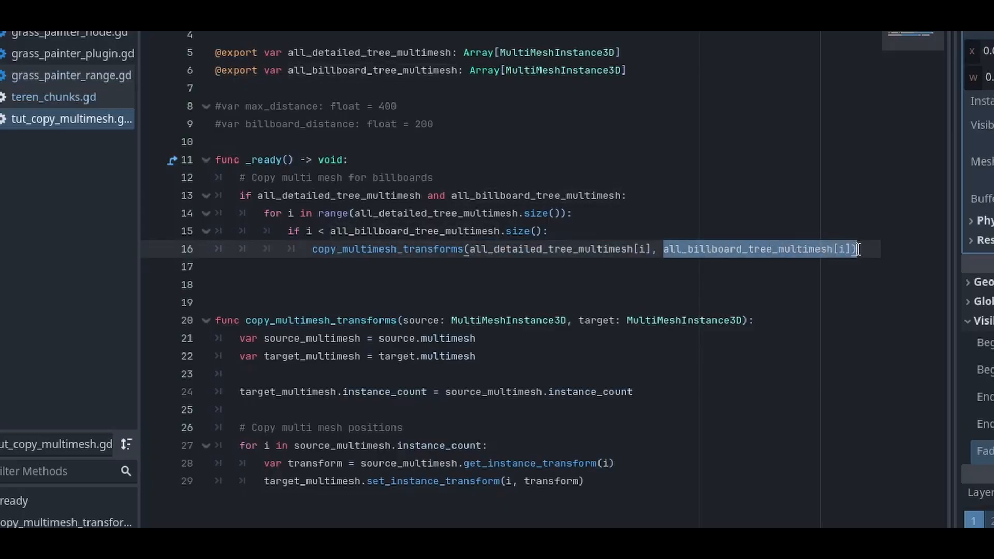
{"action": "left_click", "coordinate": [723, 270]}
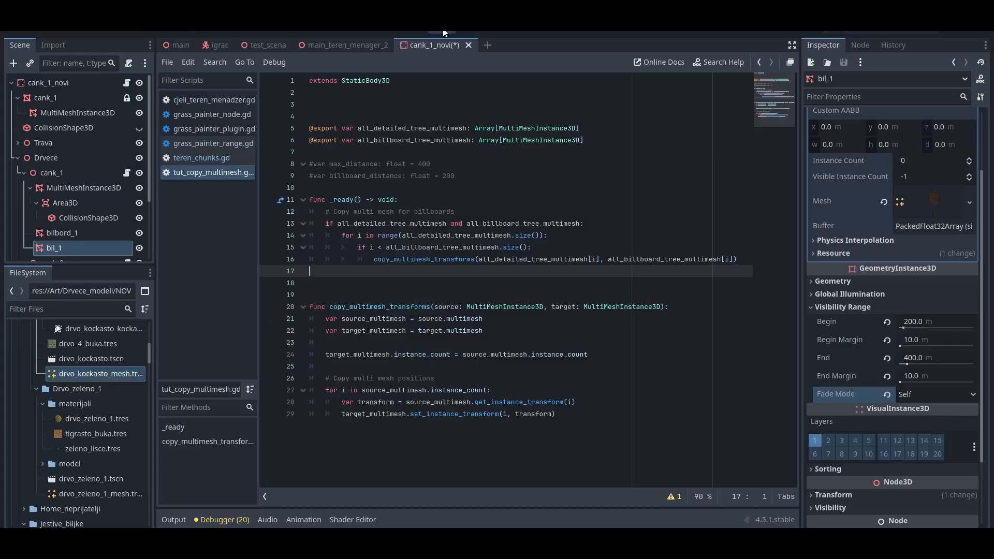
Step: Return to the 3D view and inspect the cank_1_novi root's tree arrays and cank_1's detailed MultiMeshInstance3D
{"action": "left_click", "coordinate": [444, 34]}
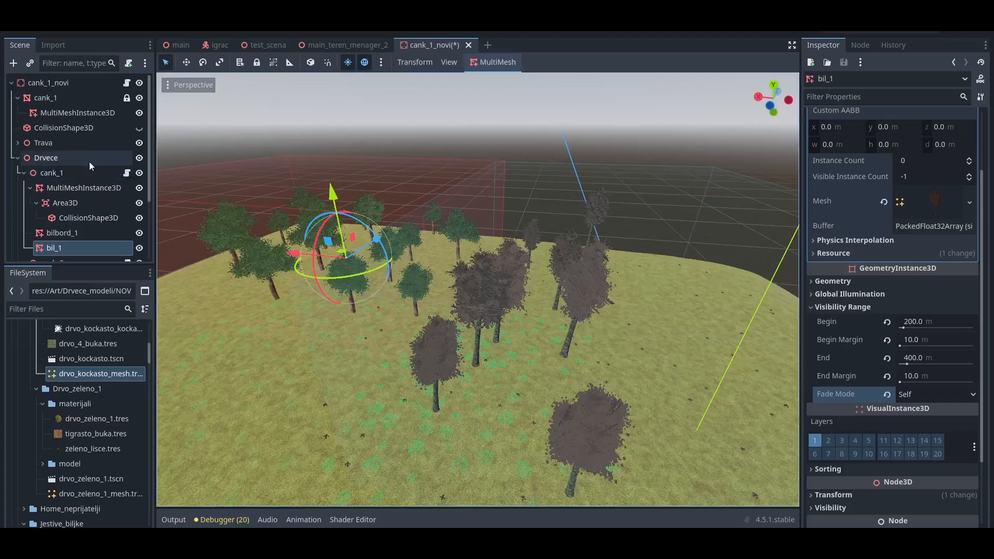
{"action": "left_click", "coordinate": [40, 84]}
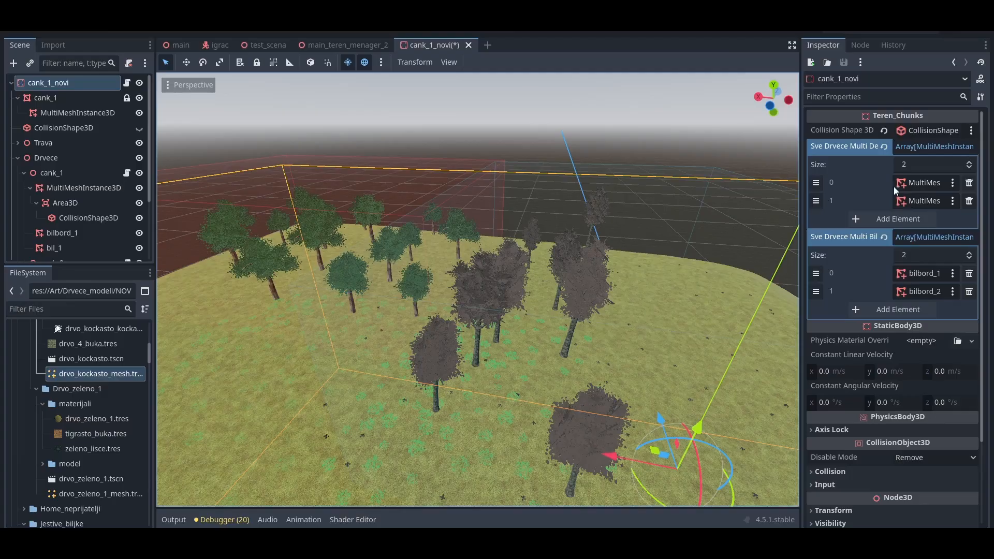
{"action": "scroll", "coordinate": [107, 203], "scroll_direction": "down", "scroll_amount": 2}
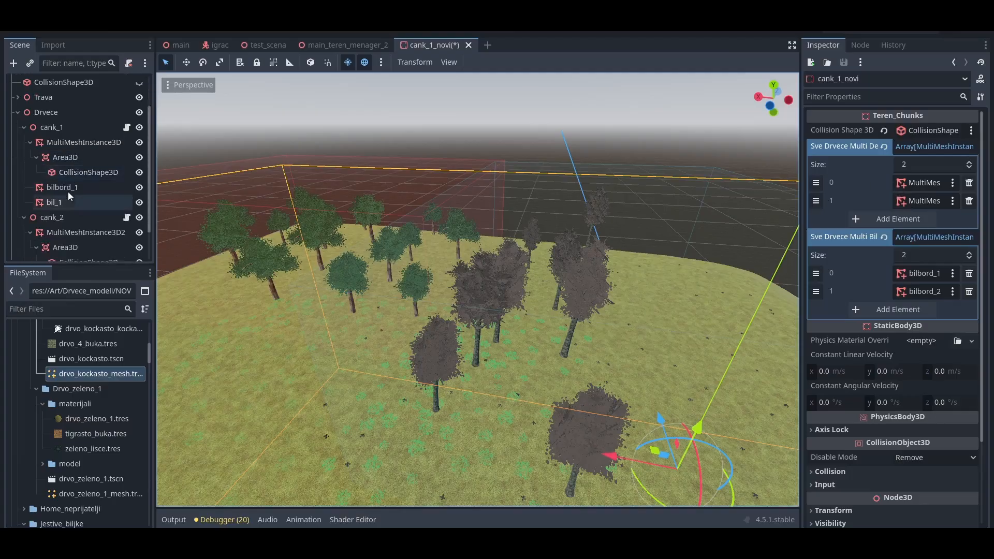
{"action": "left_click", "coordinate": [60, 129]}
{"action": "left_click", "coordinate": [68, 146]}
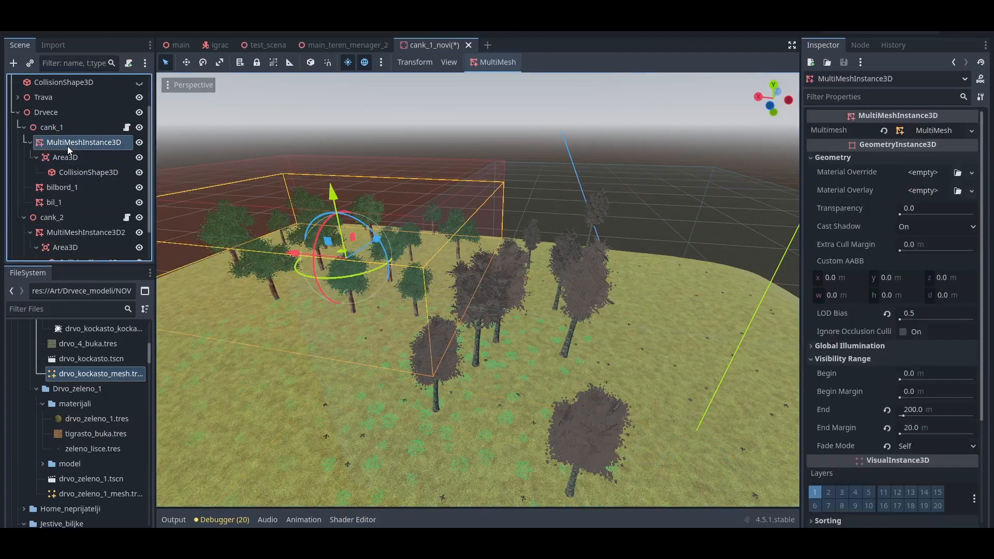
Step: Delete the bil_1 node from cank_1
{"action": "right_click", "coordinate": [54, 206]}
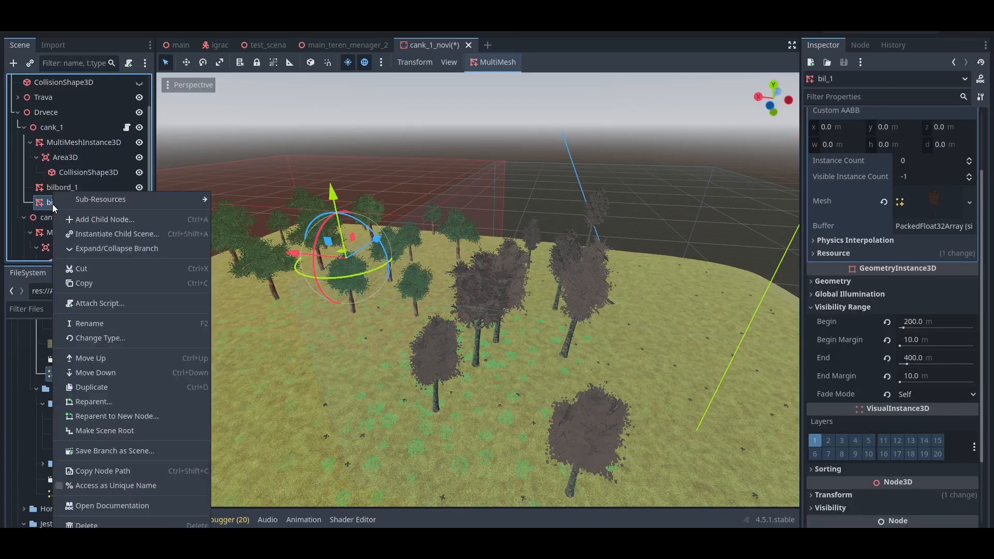
{"action": "left_click", "coordinate": [118, 521]}
{"action": "left_click", "coordinate": [492, 289]}
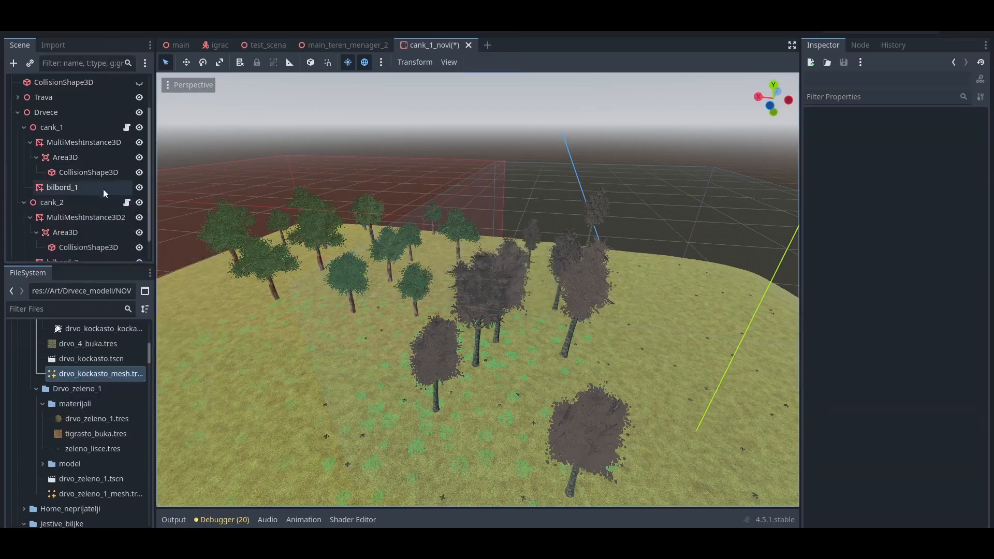
Step: Check the bilbord_1 node's properties and the billboard array assigned on the cank_1_novi root
{"action": "left_click", "coordinate": [83, 141]}
{"action": "left_click", "coordinate": [77, 189]}
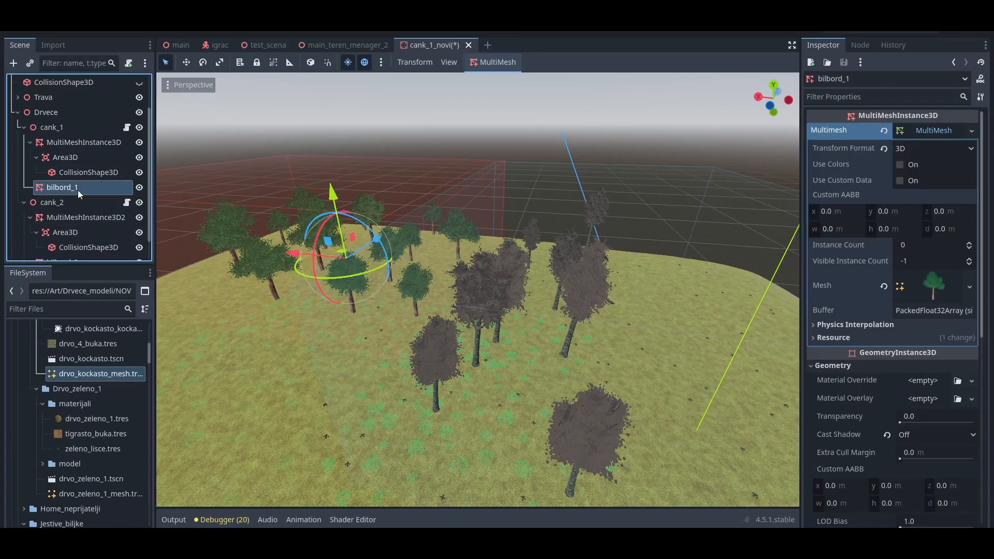
{"action": "scroll", "coordinate": [75, 124], "scroll_direction": "up", "scroll_amount": 3}
{"action": "left_click", "coordinate": [59, 83]}
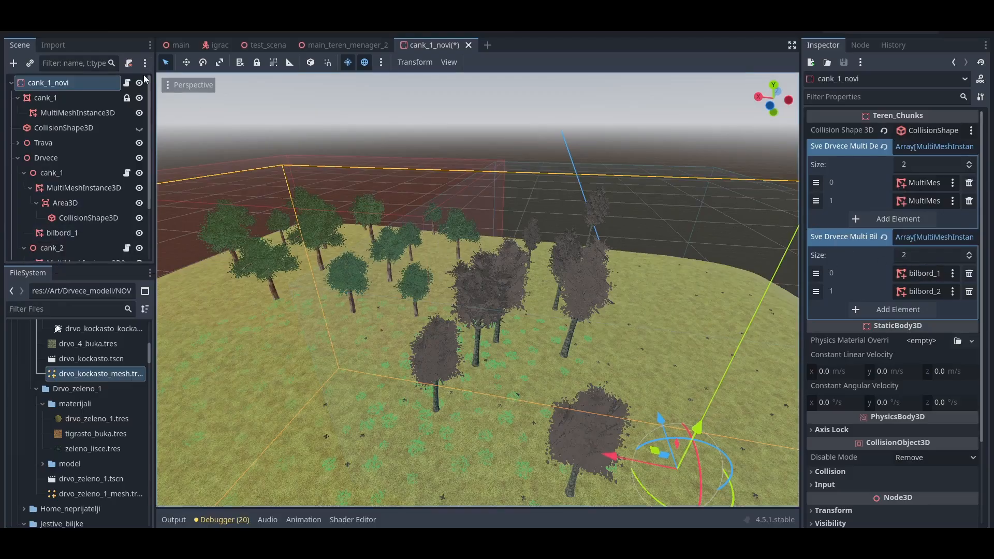
Step: Run the project from the main scene, fly among the trees to check the distant billboards, and close the game
{"action": "mouse_move", "coordinate": [175, 49]}
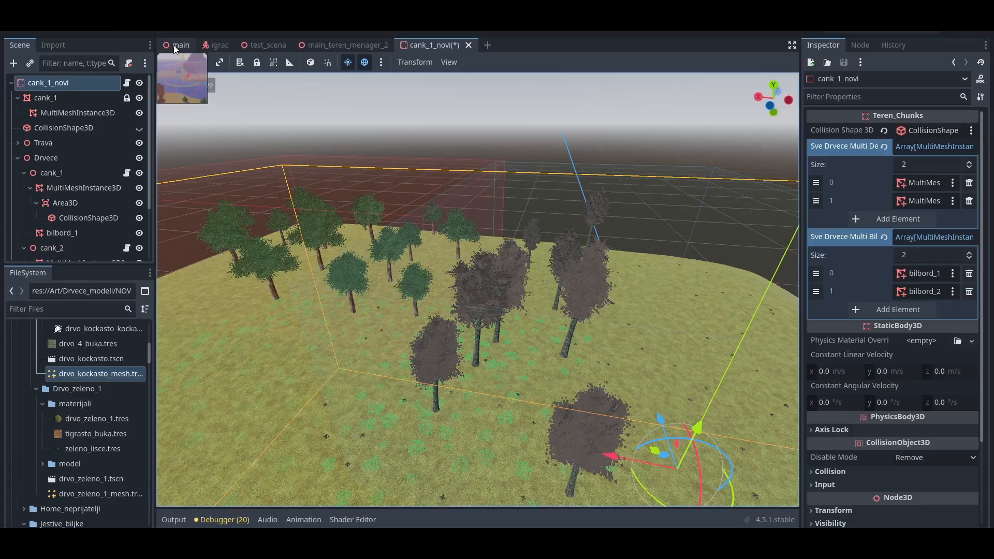
{"action": "left_click", "coordinate": [177, 47]}
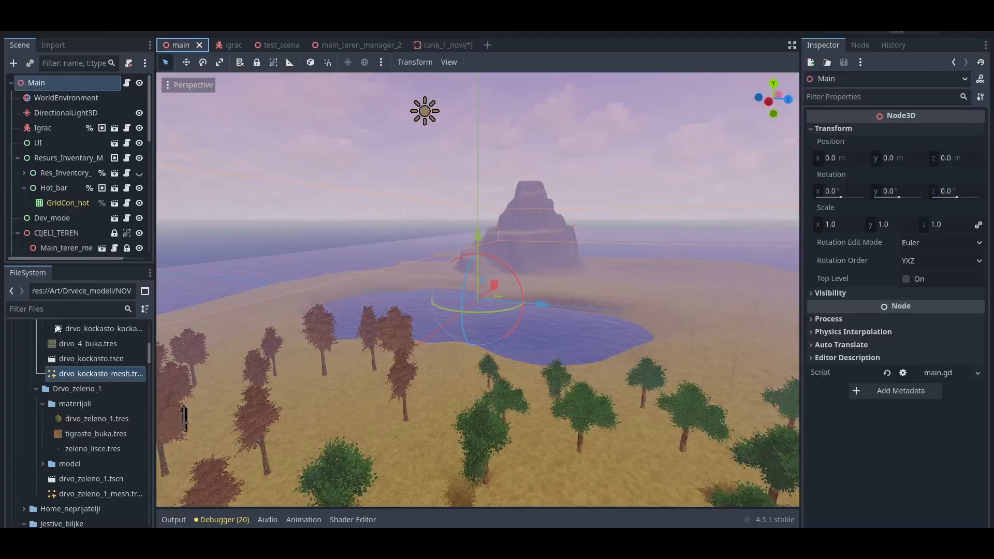
{"action": "key", "text": "F5"}
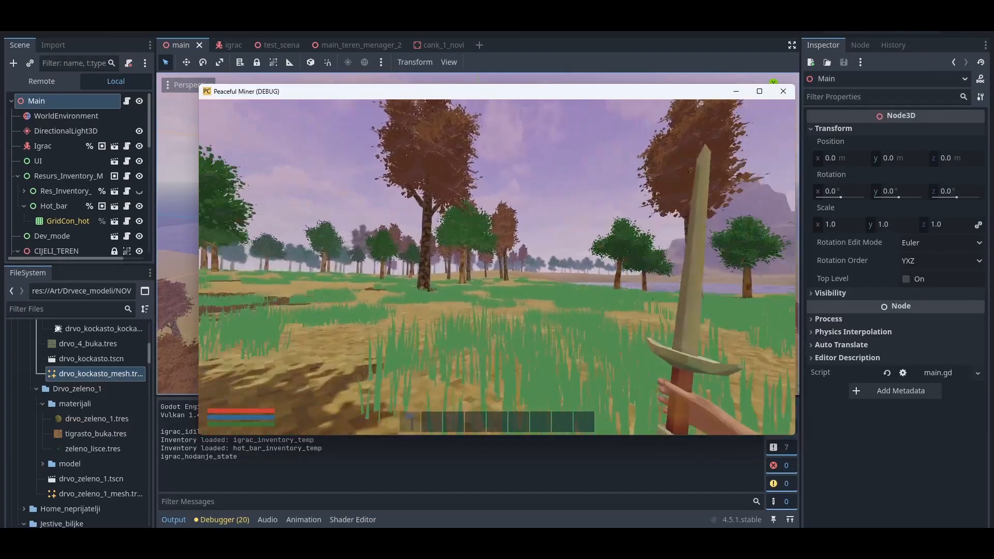
{"action": "key", "text": "w"}
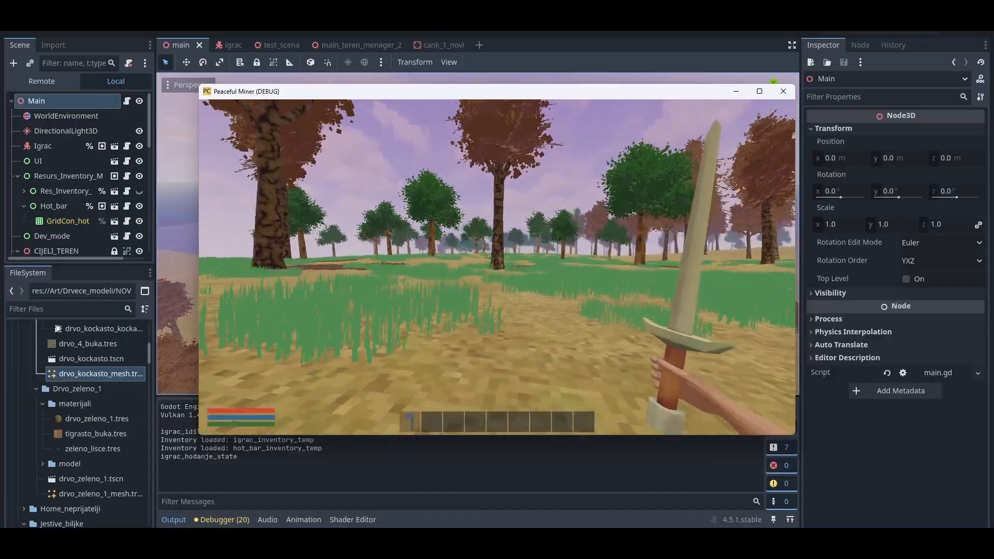
{"action": "key", "text": "f"}
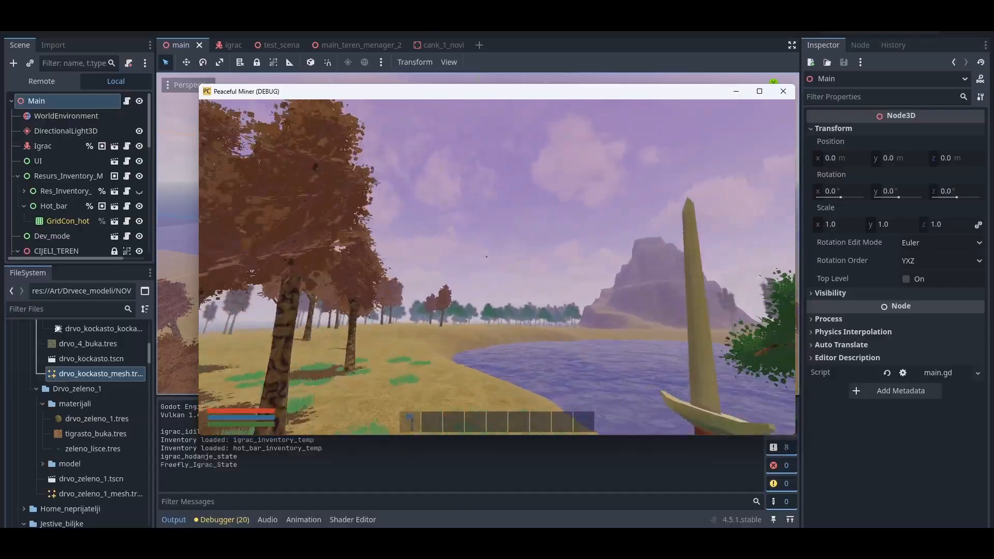
{"action": "key", "text": "w"}
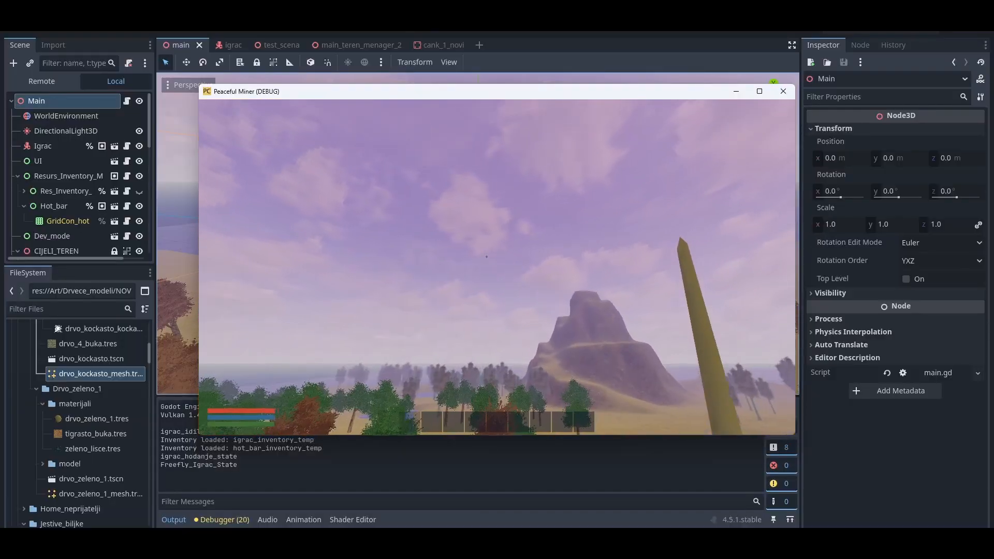
{"action": "key", "text": "Escape"}
{"action": "left_click", "coordinate": [784, 90]}
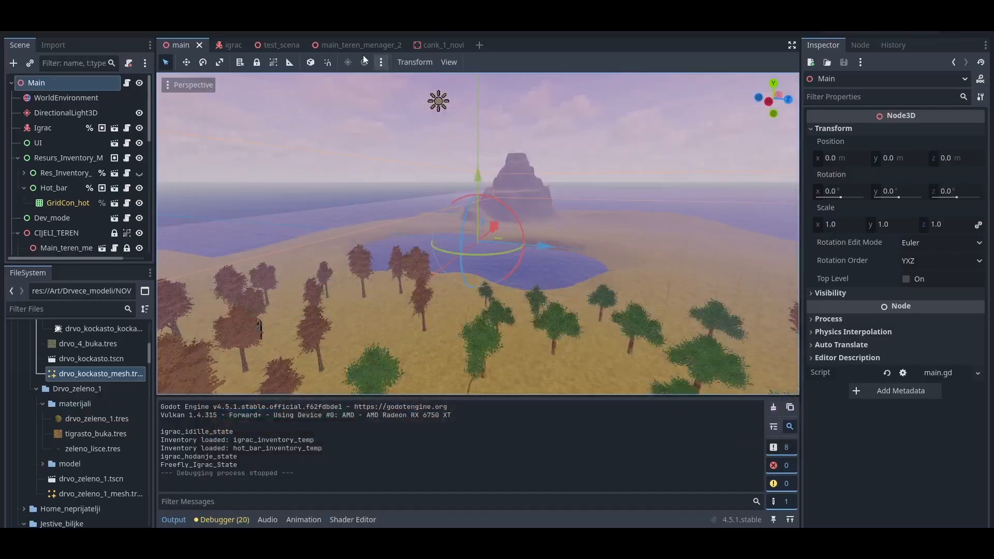
Step: Examine the assembled terrain chunks in the main_teren_menager_2 scene from several angles
{"action": "left_click", "coordinate": [355, 46]}
{"action": "scroll", "coordinate": [517, 214], "scroll_direction": "down", "scroll_amount": 10}
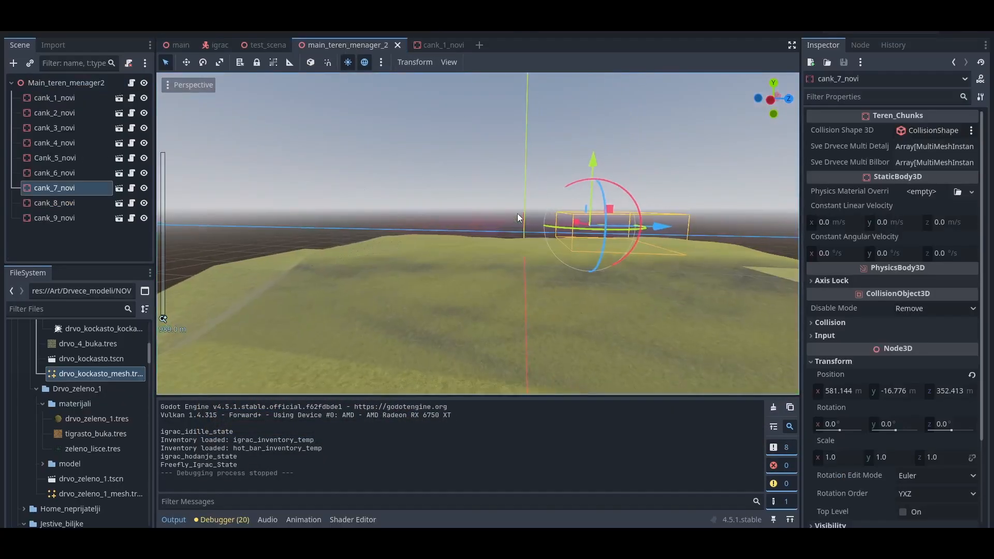
{"action": "middle_click_drag", "start_coordinate": [517, 214], "coordinate": [229, 235]}
{"action": "scroll", "coordinate": [616, 268], "scroll_direction": "down", "scroll_amount": 5}
{"action": "middle_click_drag", "start_coordinate": [637, 220], "coordinate": [487, 239]}
{"action": "scroll", "coordinate": [433, 225], "scroll_direction": "up", "scroll_amount": 4}
{"action": "scroll", "coordinate": [487, 239], "scroll_direction": "up", "scroll_amount": 2}
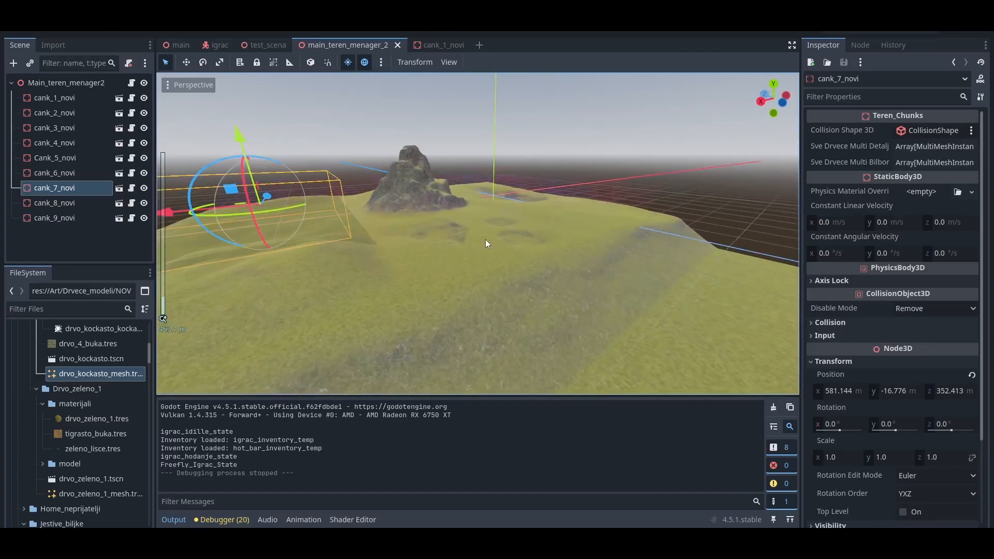
Step: Run the game again from the main scene and fly back and forth over the forest to inspect the detailed-to-billboard tree transitions
{"action": "left_click", "coordinate": [180, 45]}
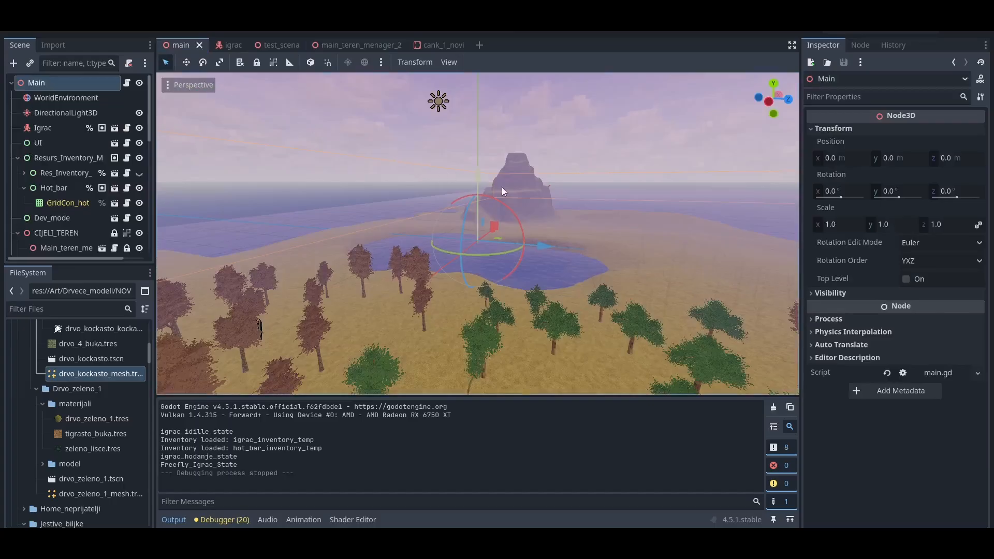
{"action": "scroll", "coordinate": [573, 273], "scroll_direction": "up", "scroll_amount": 2}
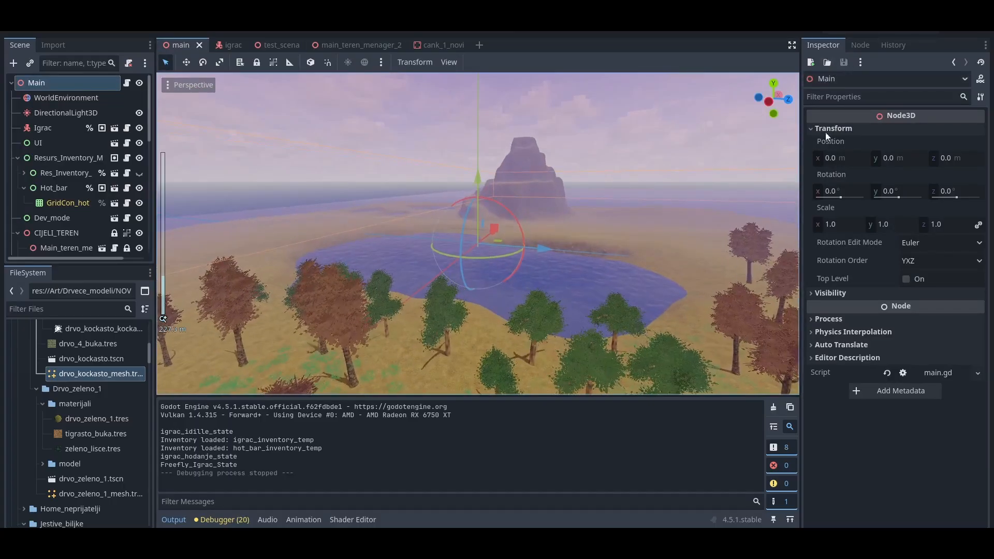
{"action": "left_click", "coordinate": [894, 26]}
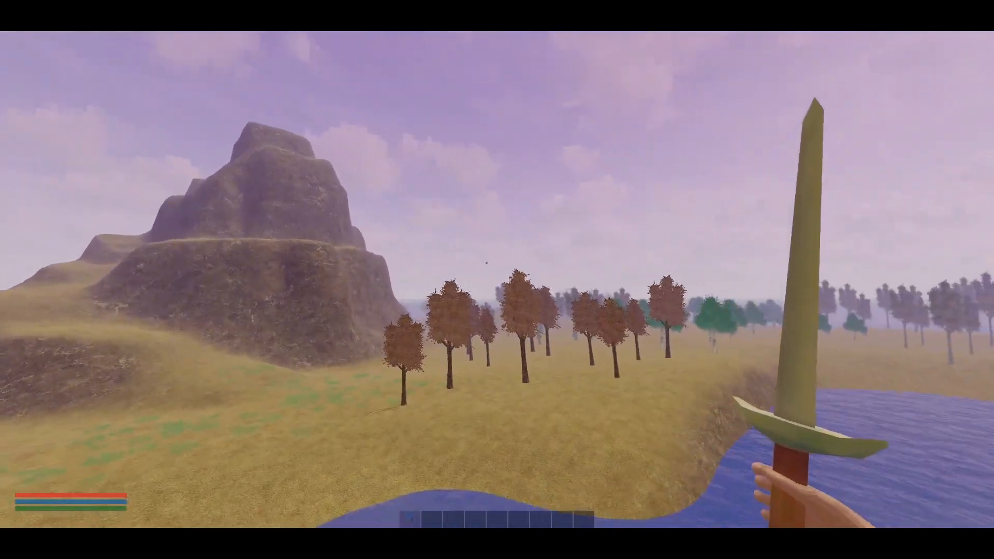
{"action": "key", "text": "w"}
{"action": "key", "text": "space"}
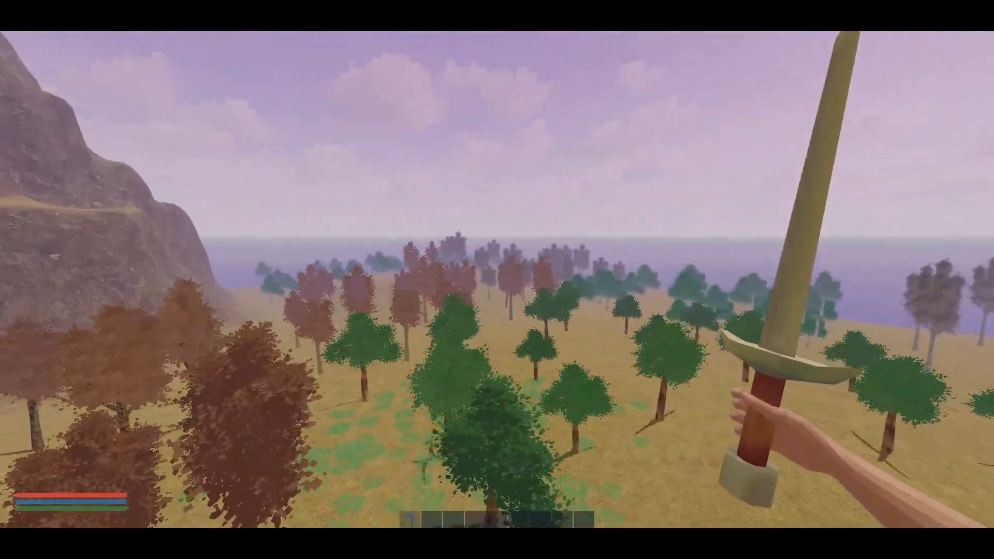
{"action": "key", "text": "w"}
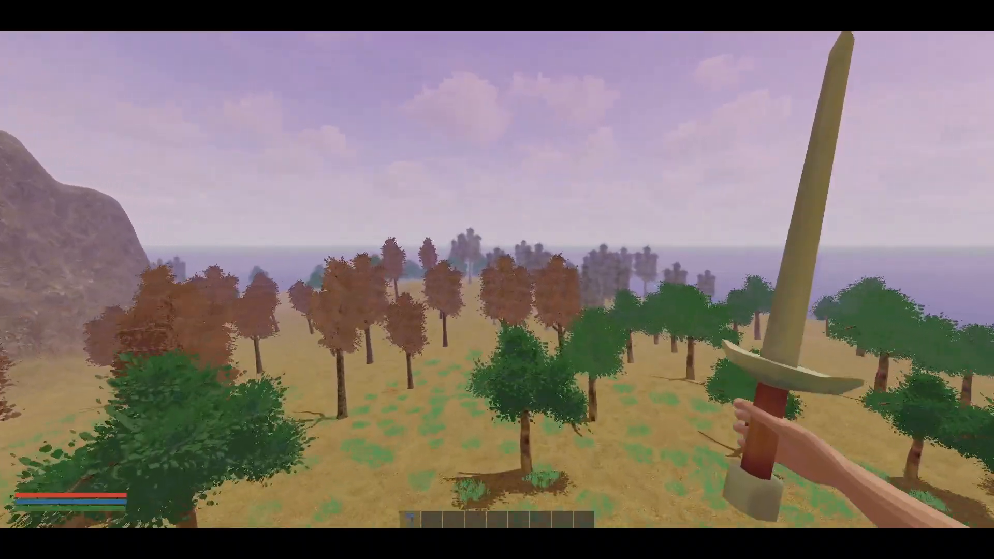
{"action": "key", "text": "s"}
{"action": "key", "text": "w"}
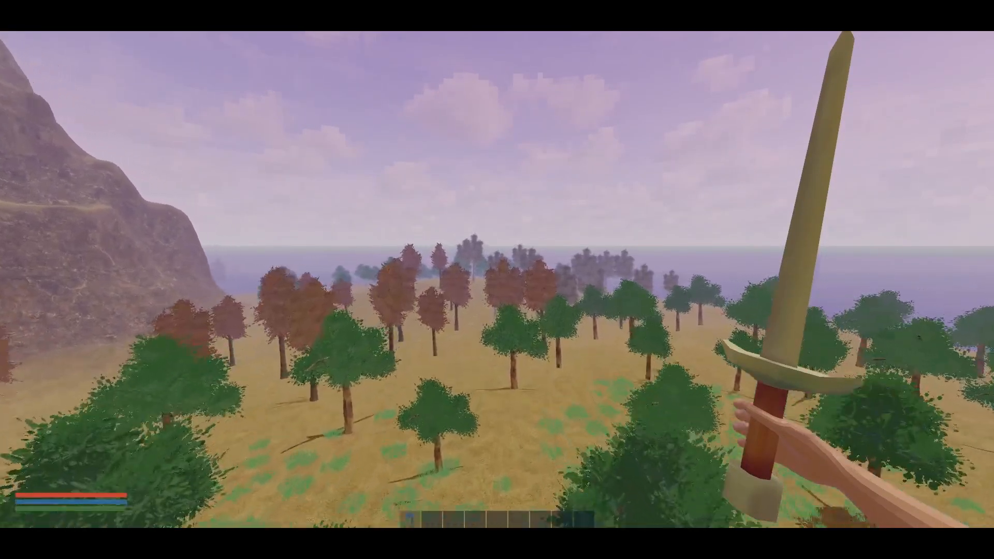
{"action": "key", "text": "w"}
{"action": "key", "text": "s"}
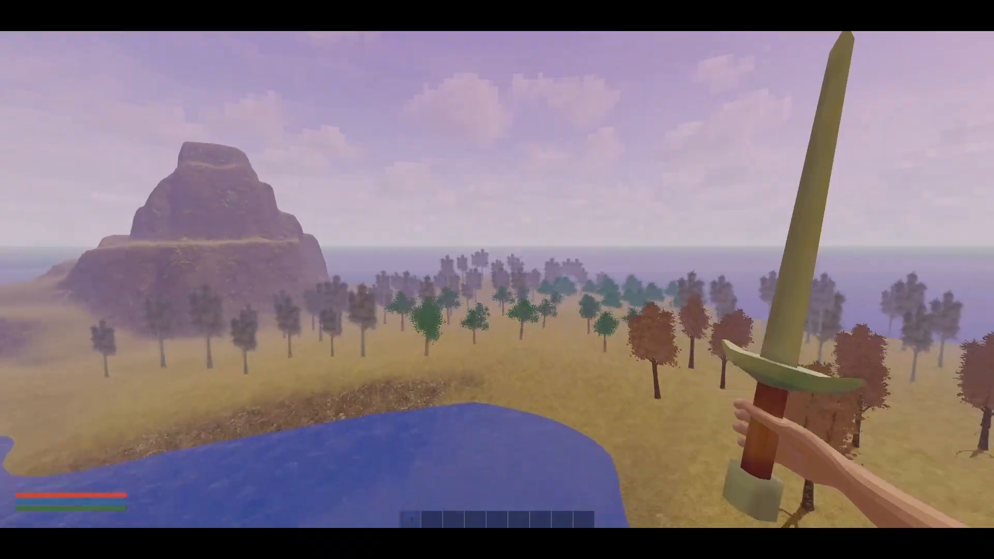
Step: Fly repeatedly toward and away from the trees near the lake to examine the billboard transitions, and stop the game
{"action": "key", "text": "w"}
{"action": "key", "text": "w"}
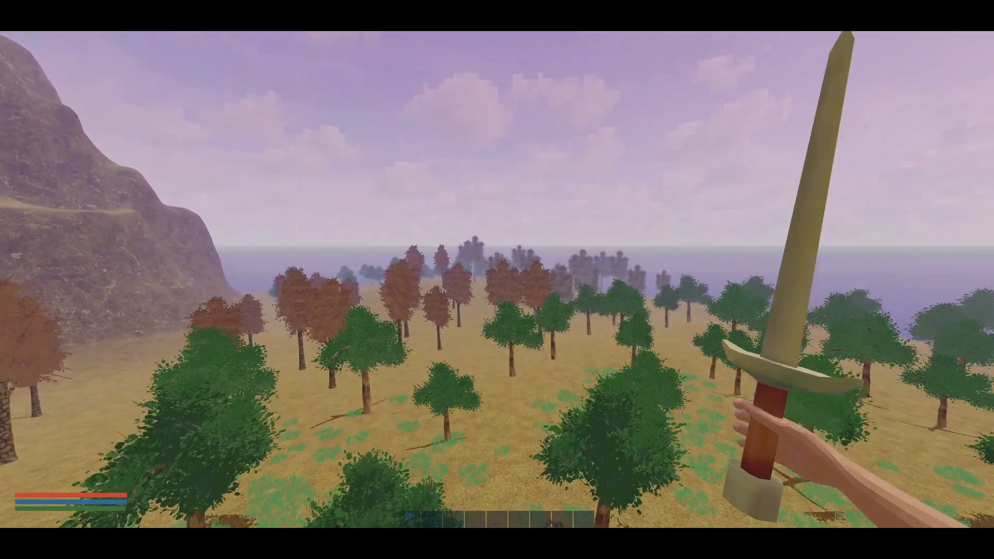
{"action": "key", "text": "s"}
{"action": "key", "text": "s"}
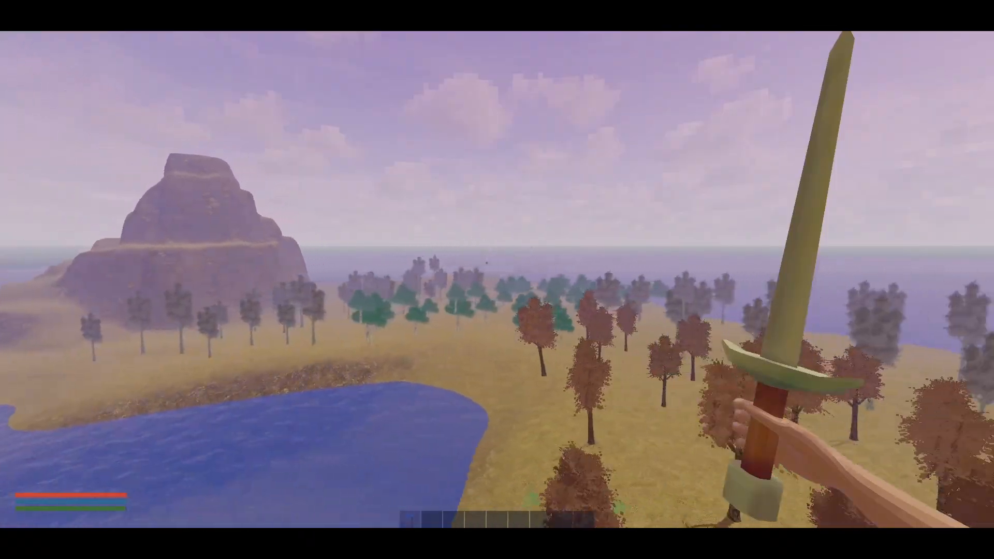
{"action": "key", "text": "w"}
{"action": "key", "text": "w"}
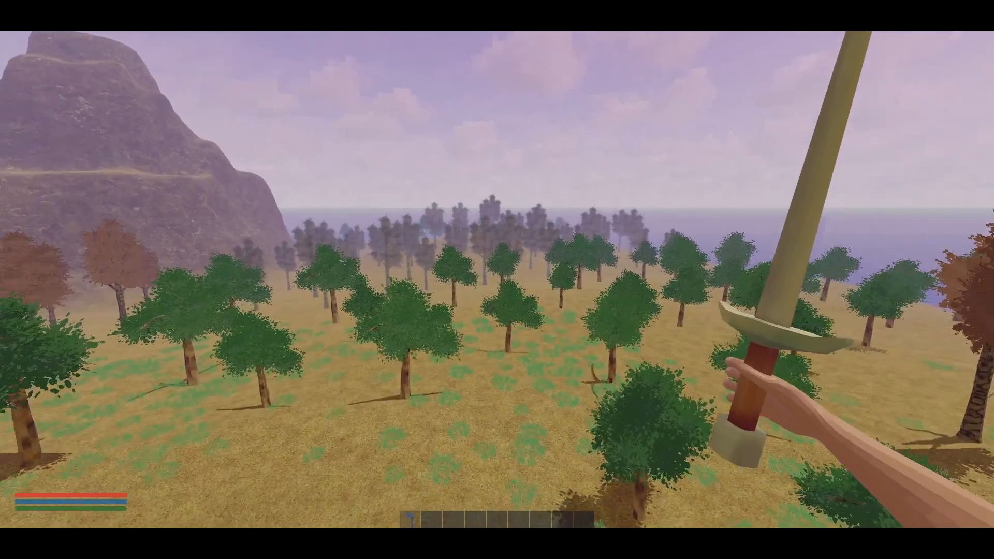
{"action": "key", "text": "s"}
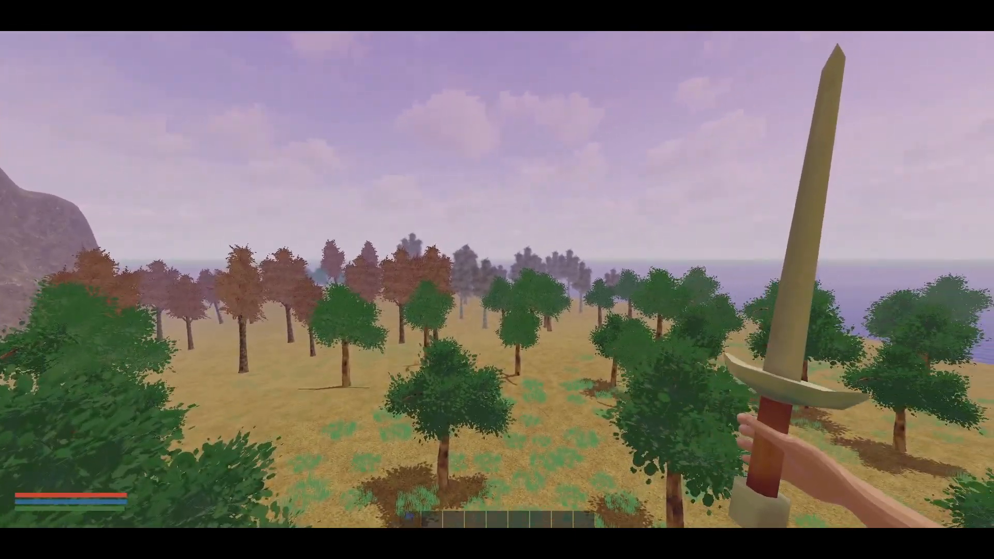
{"action": "key", "text": "w"}
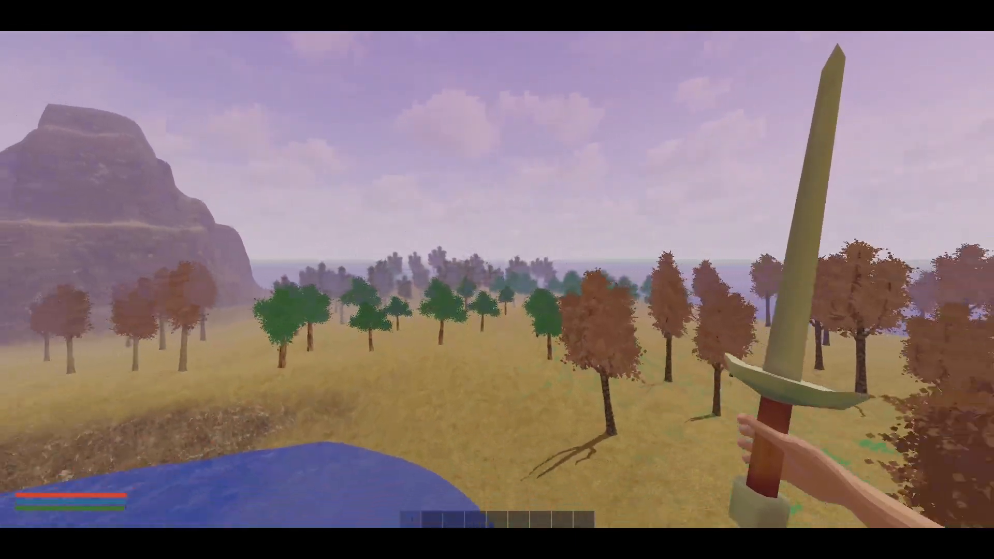
{"action": "key", "text": "w"}
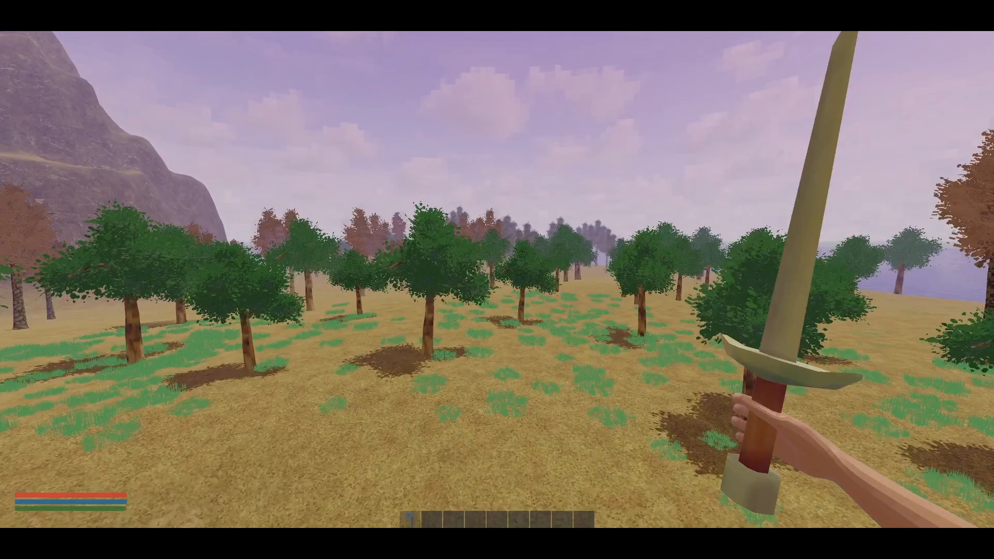
{"action": "key", "text": "F8"}
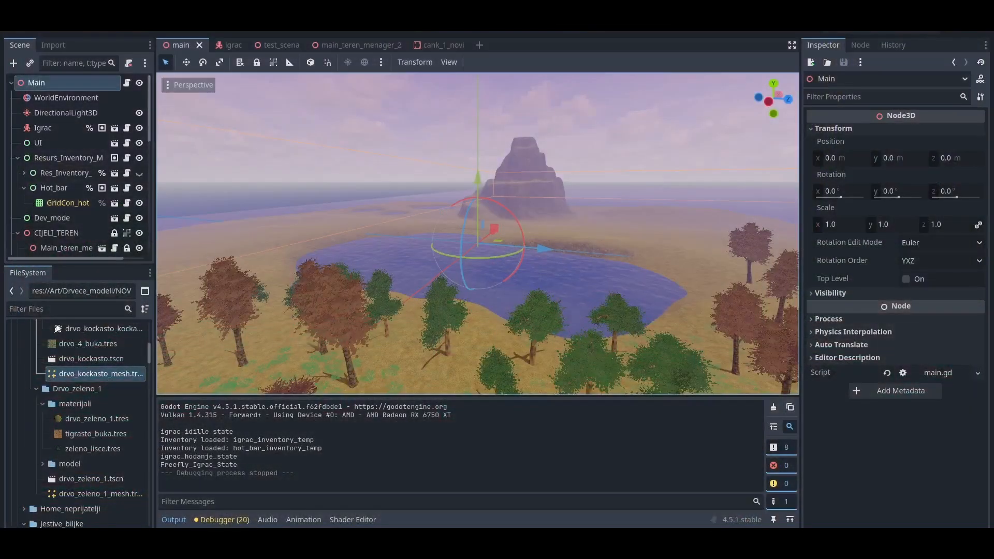
Step: Check the visibility range and available fade modes of the MultiMeshInstance3D under Drvece/cank_1 in the cank_1_novi scene
{"action": "left_click", "coordinate": [443, 45]}
{"action": "left_click", "coordinate": [83, 187]}
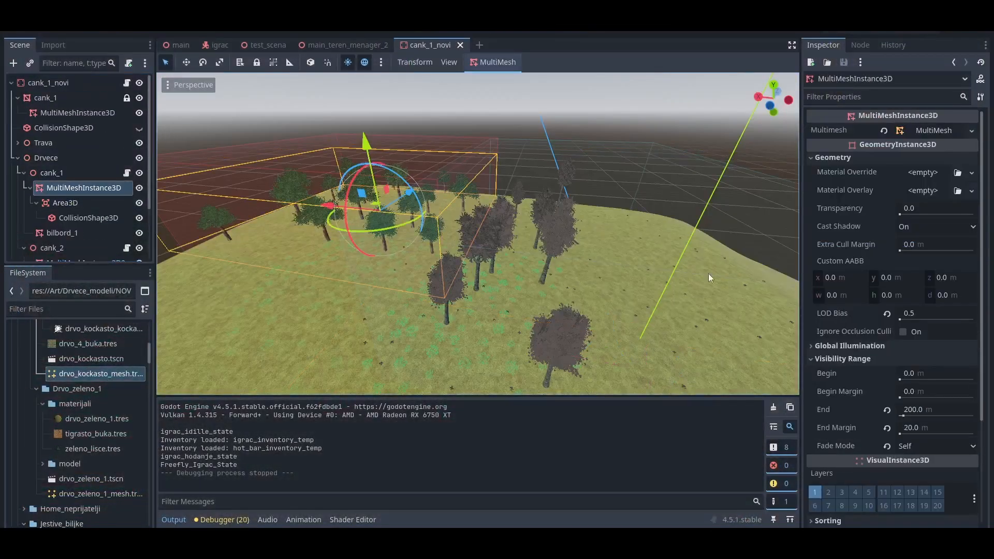
{"action": "scroll", "coordinate": [923, 387], "scroll_direction": "down", "scroll_amount": 2}
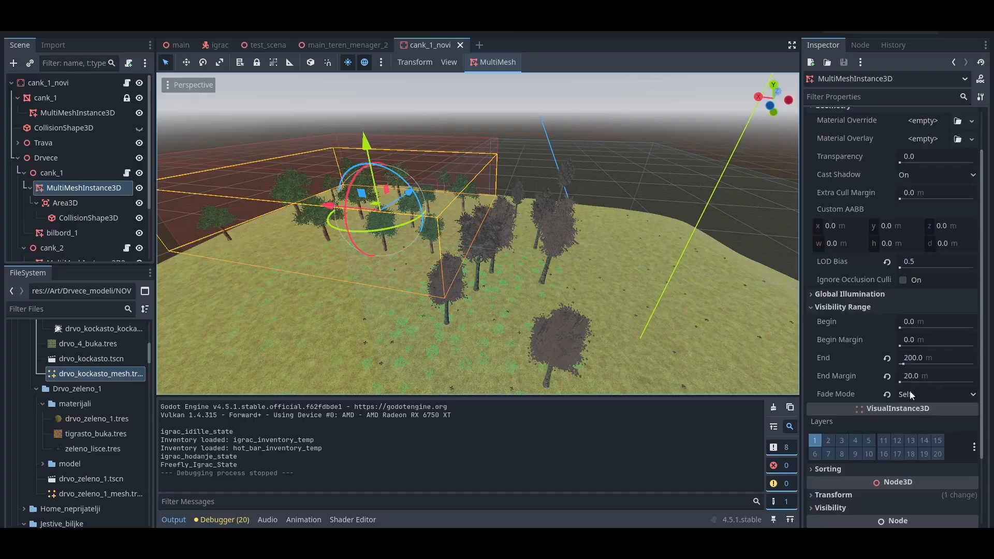
{"action": "left_click", "coordinate": [908, 397]}
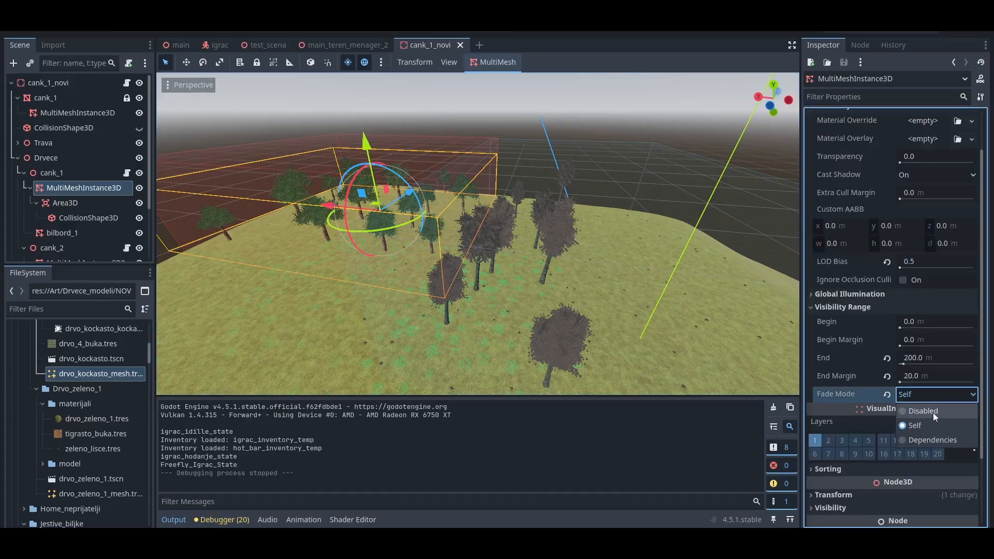
{"action": "left_click", "coordinate": [866, 386]}
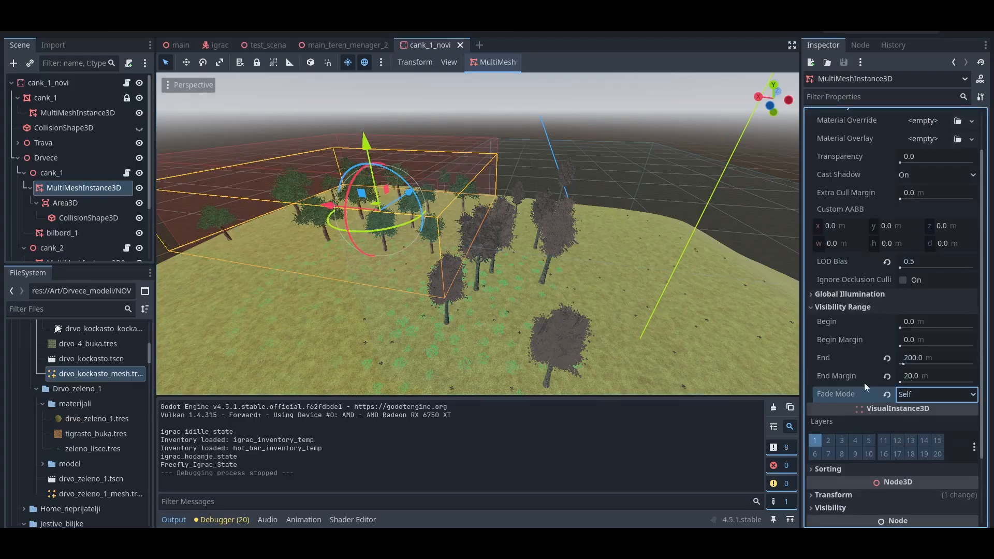